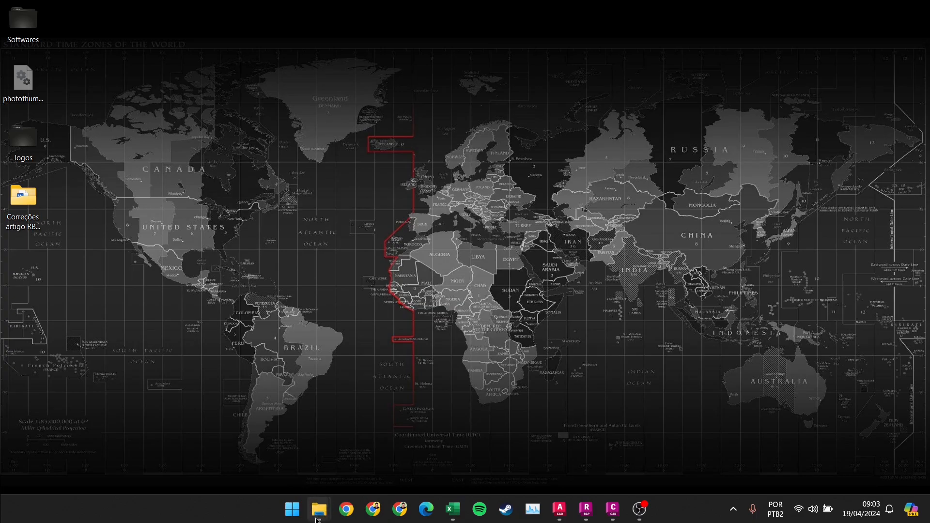
Switch to File Explorer and open the IPHONE LiDAR folder inside Nuvem de Pontos
mouse_move(319, 507)
left_click(278, 461)
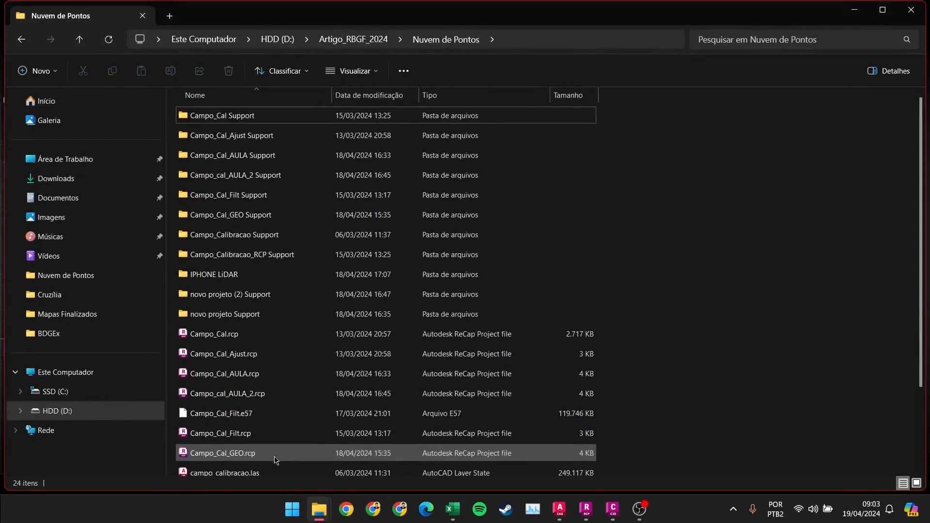
mouse_move(299, 275)
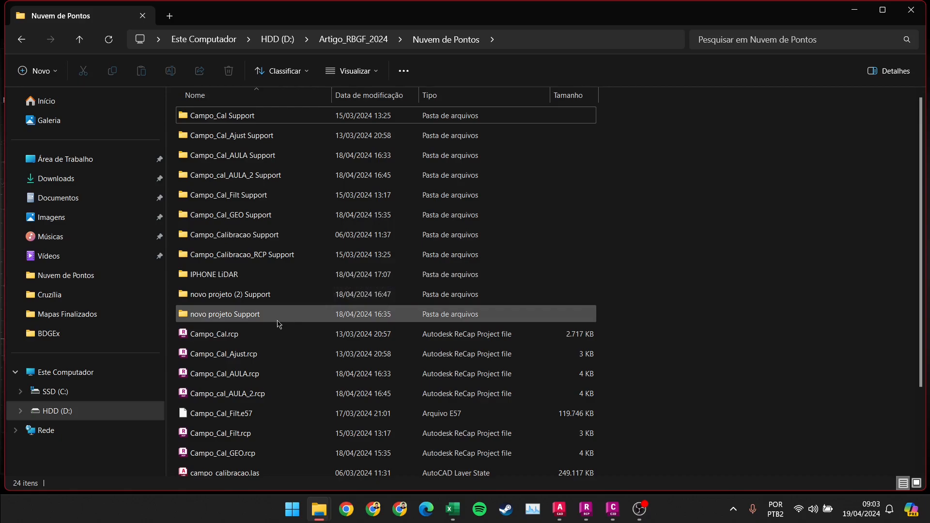
mouse_move(216, 296)
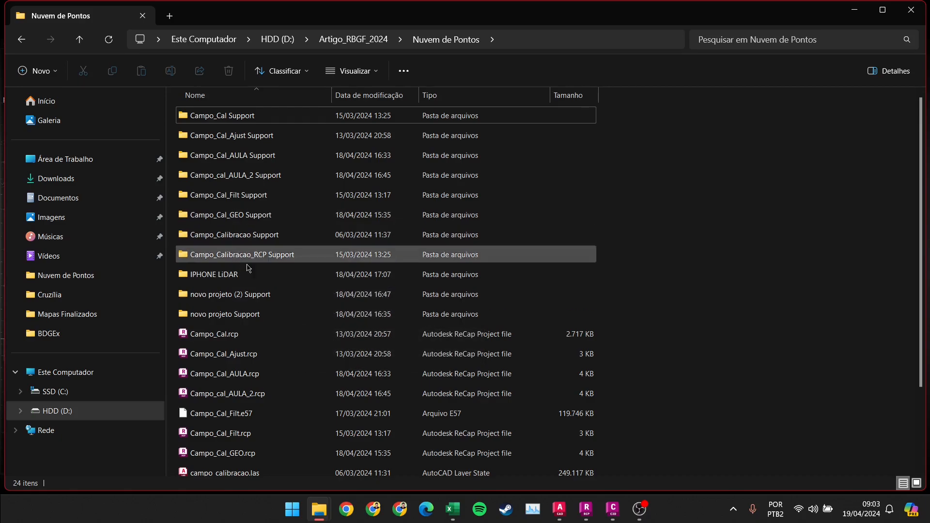
scroll(235, 329, "down", 2)
scroll(228, 286, "up", 2)
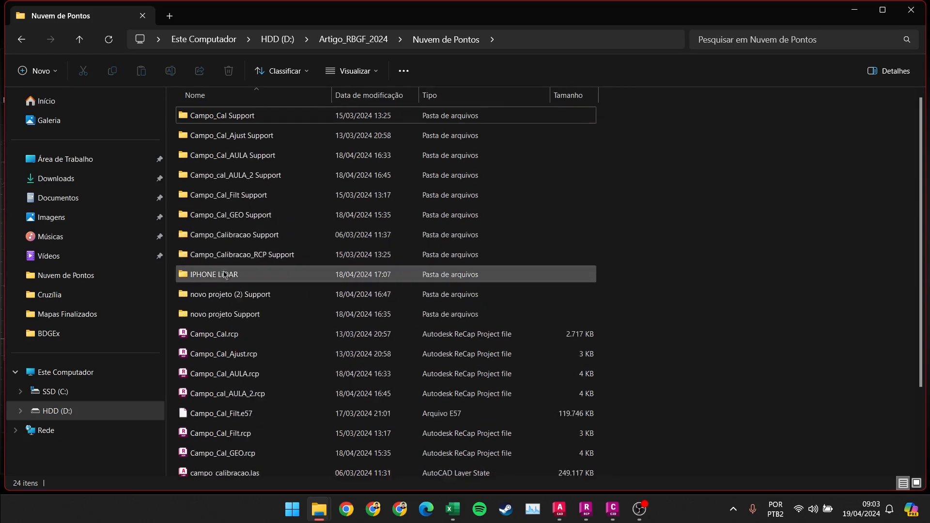
double_click(218, 281)
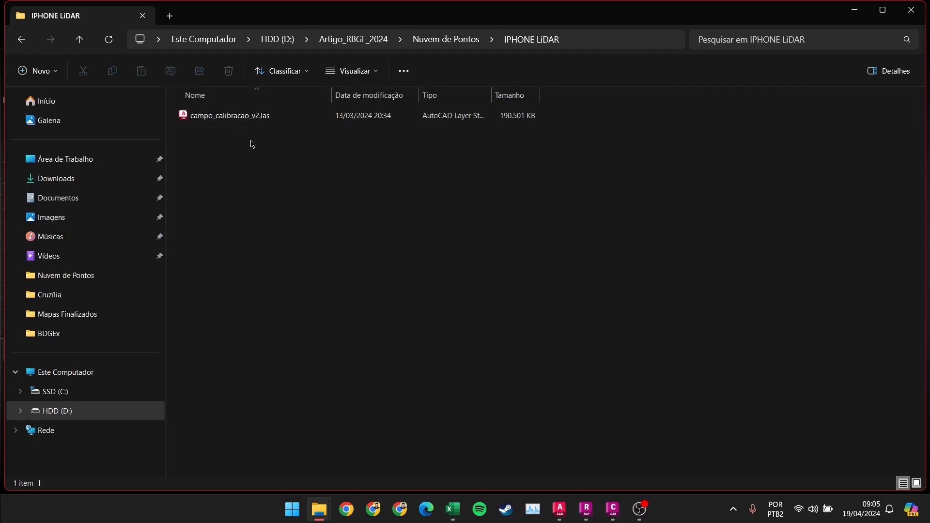
Switch to Autodesk ReCap Pro and start a new project of the point cloud import type
mouse_move(586, 508)
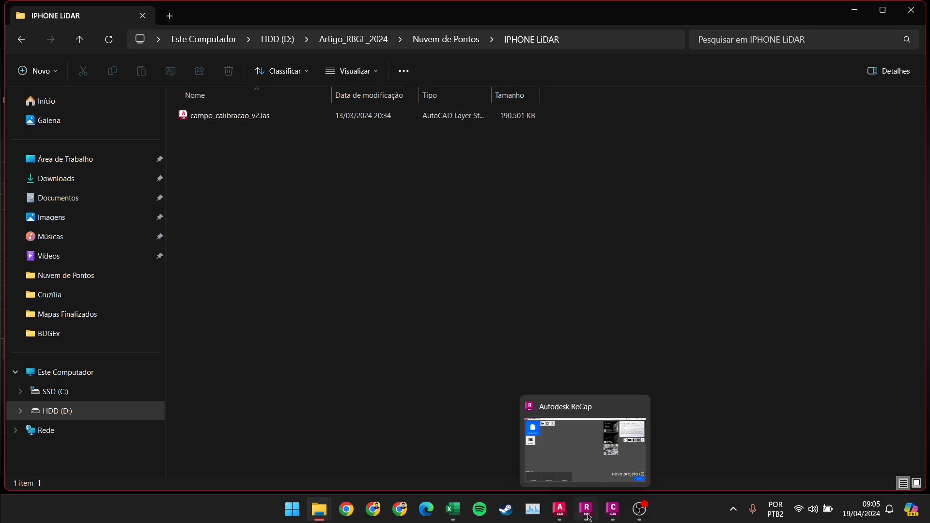
left_click(636, 427)
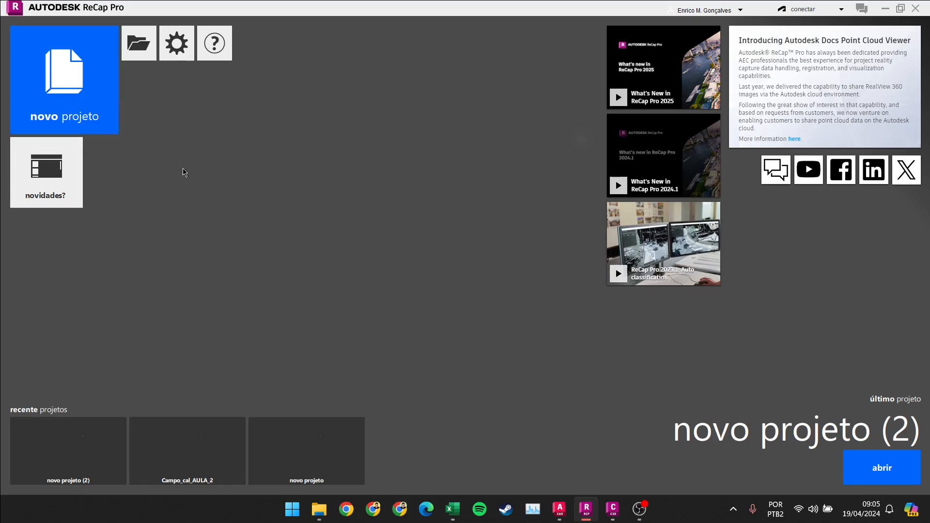
left_click(19, 95)
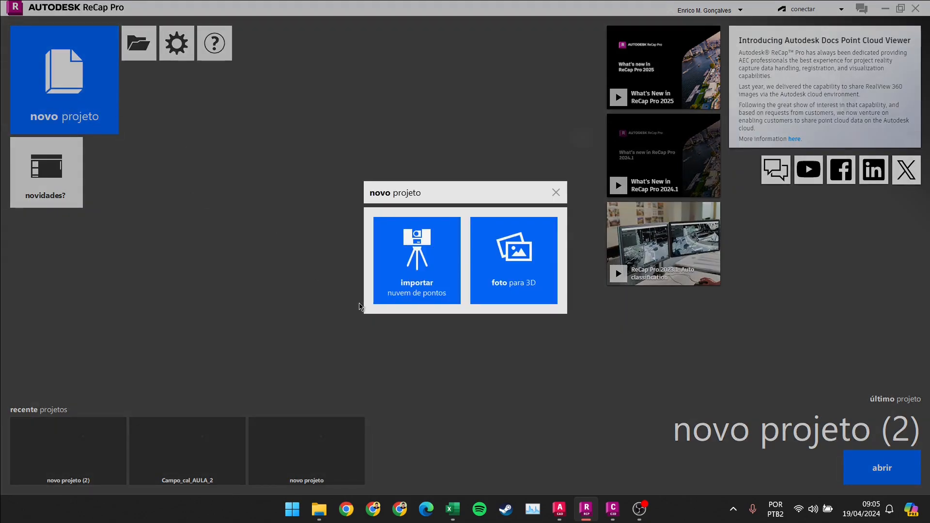
left_click(408, 284)
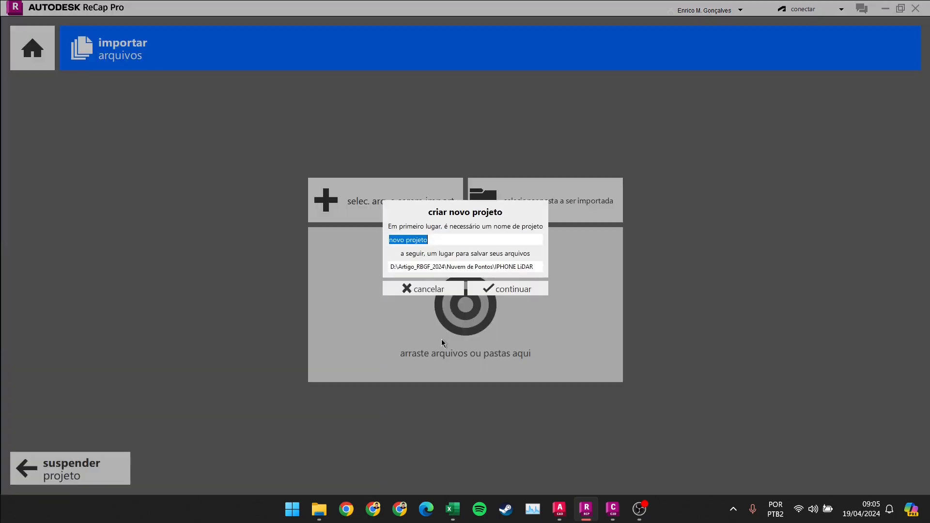
Create the project with the name Aula_CAMPO_CAL, saved in D:/Artigo_RBGF_2024/Nuvem de Pontos/IPHONE LiDAR
key("BackSpace")
type("Aula_CAMPO_CAL")
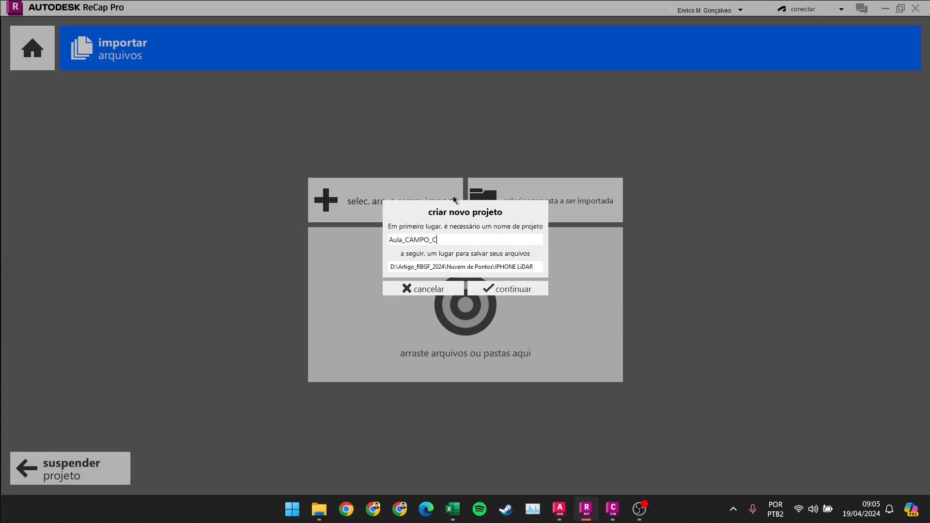
left_click(527, 267)
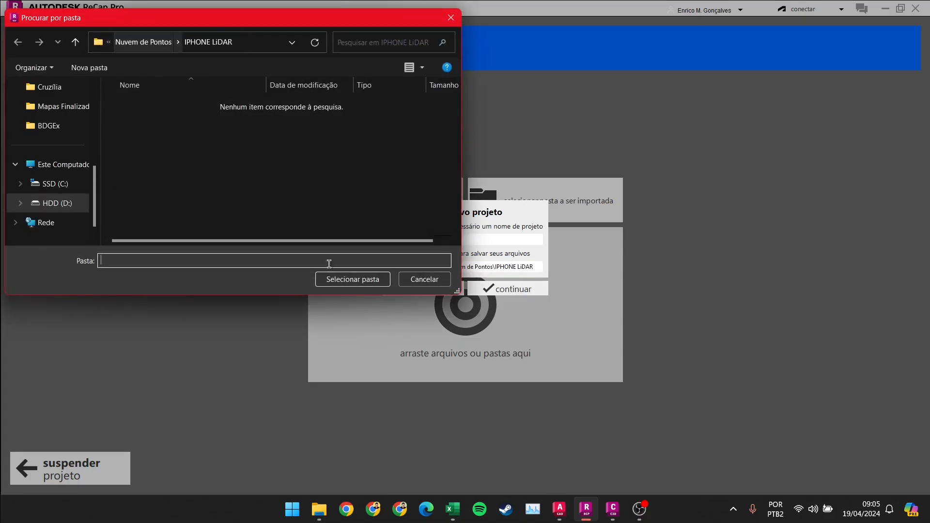
left_click(356, 281)
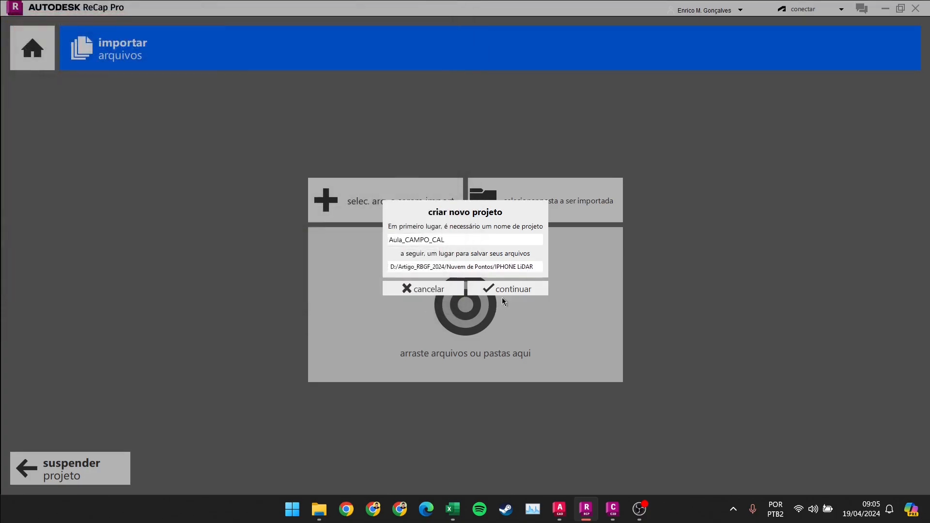
left_click(504, 289)
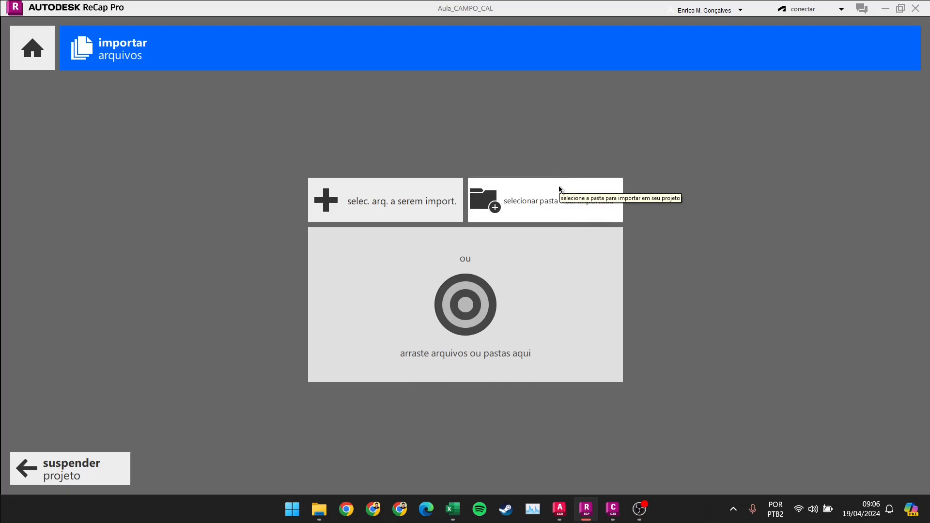
Choose the file campo_calibracao_v2.las from the IPHONE LiDAR folder for import into the project
left_click(345, 202)
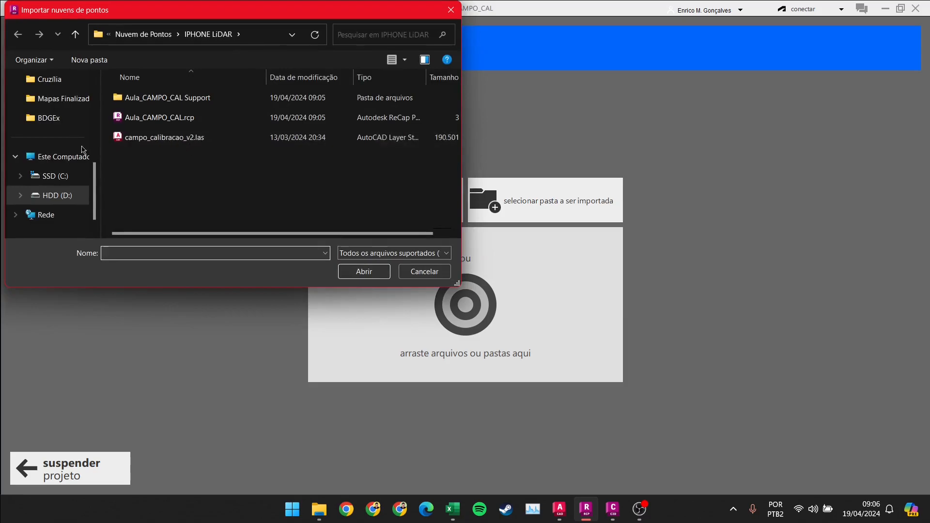
scroll(78, 138, "up", 2)
scroll(78, 138, "down", 3)
left_click(146, 138)
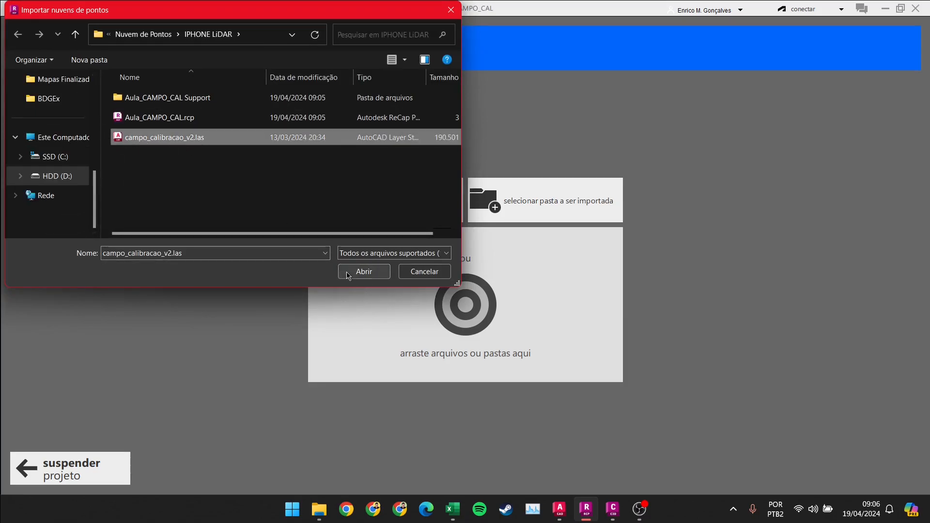
left_click(376, 272)
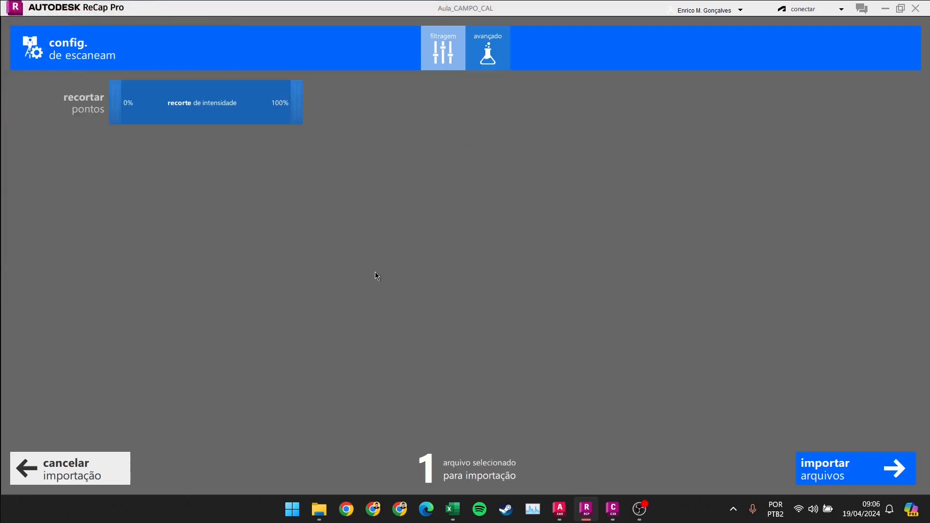
Import and index the scan with intensity clipping at 0% to 100%, and launch the project
left_click_drag(292, 105, 314, 103)
mouse_move(116, 103)
left_mouse_down()
mouse_move(149, 103)
mouse_move(115, 103)
left_mouse_up()
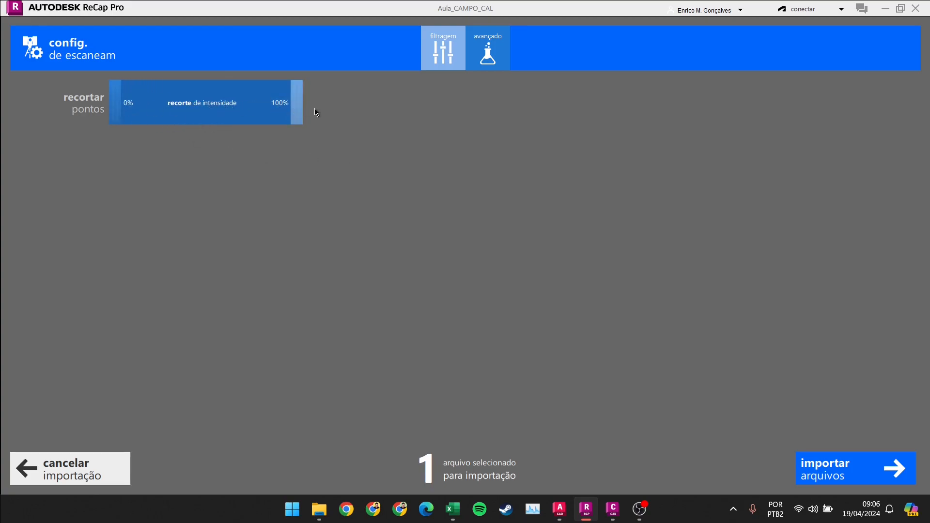
left_click(834, 472)
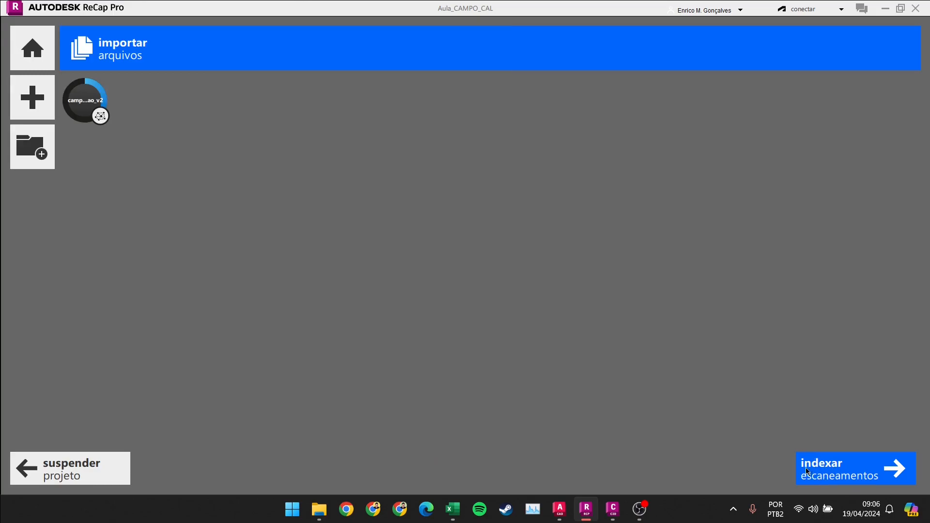
left_click(823, 470)
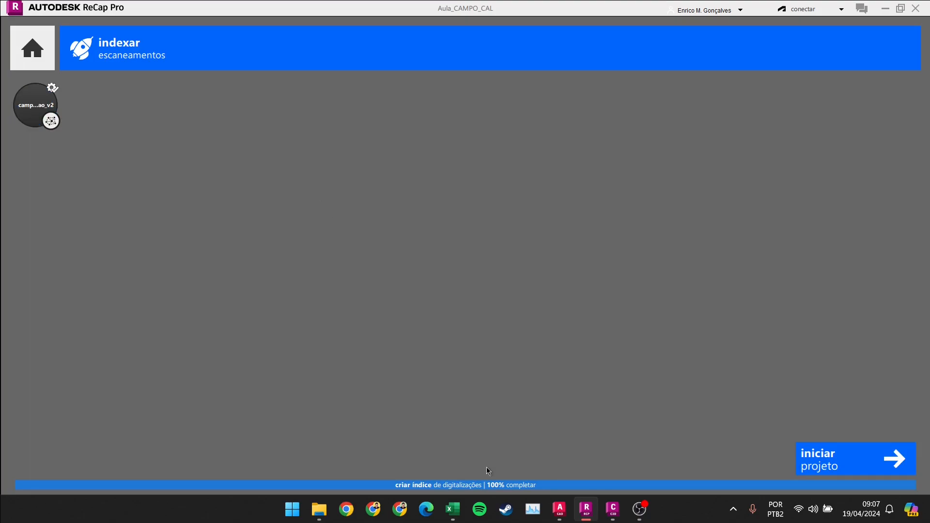
left_click(832, 453)
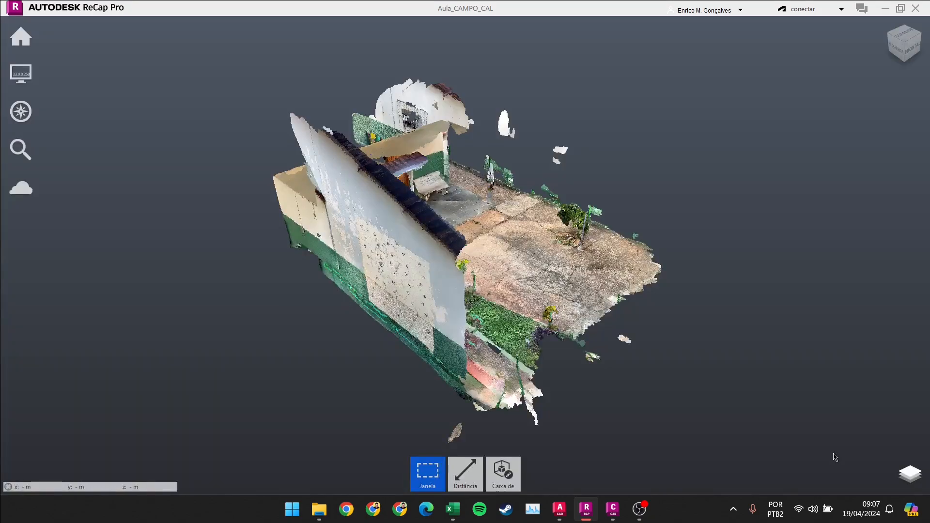
Examine the whole point cloud from the front and try a window selection over the bench and potted bush, clearing it again
right_click_drag(654, 317, 487, 278)
middle_click_drag(579, 208, 445, 285)
scroll(422, 271, "up", 3)
right_click_drag(537, 342, 512, 323)
right_click_drag(377, 317, 461, 316)
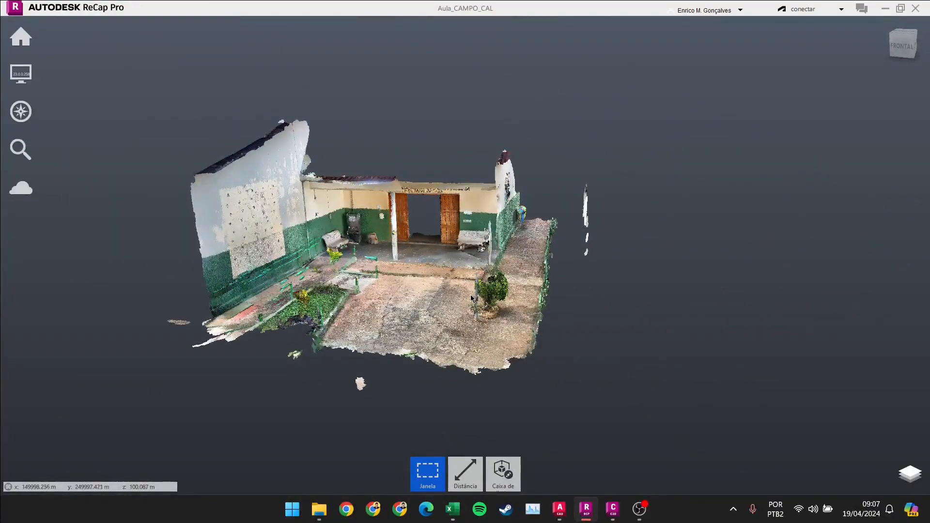
scroll(498, 281, "up", 3)
scroll(445, 342, "up", 5)
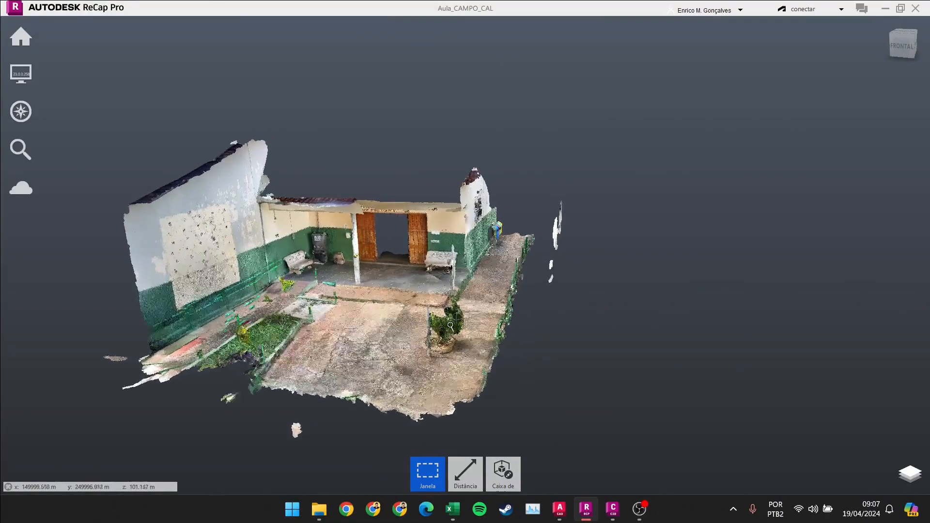
scroll(445, 342, "down", 3)
right_click_drag(445, 342, 504, 343)
middle_click_drag(504, 343, 535, 295)
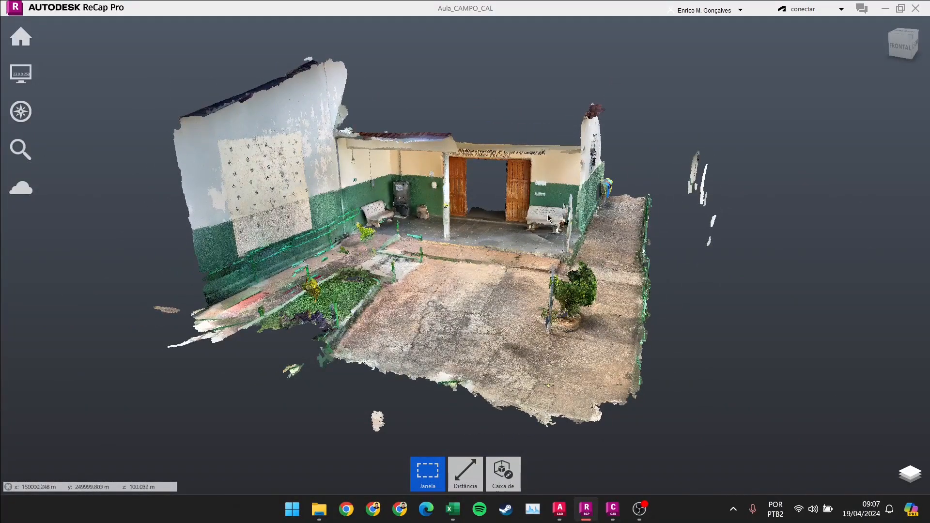
left_click_drag(589, 323, 590, 322)
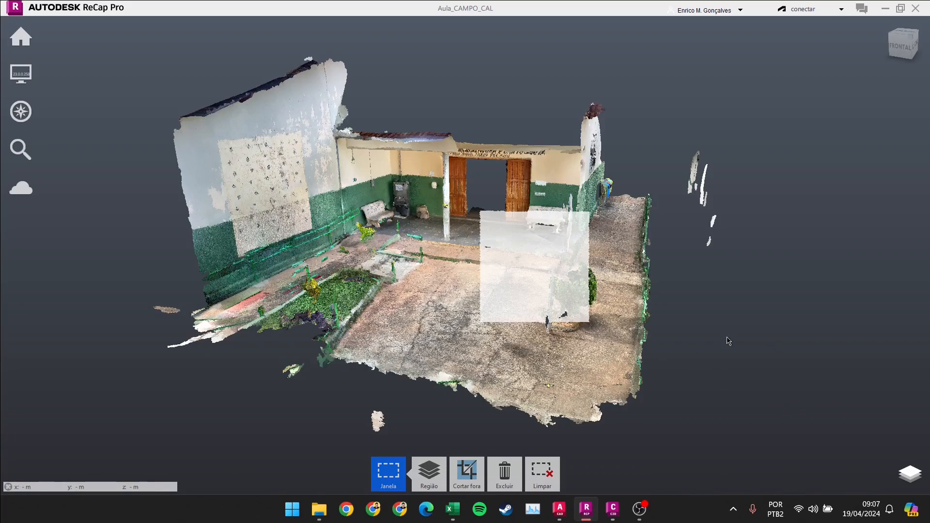
left_click(658, 407)
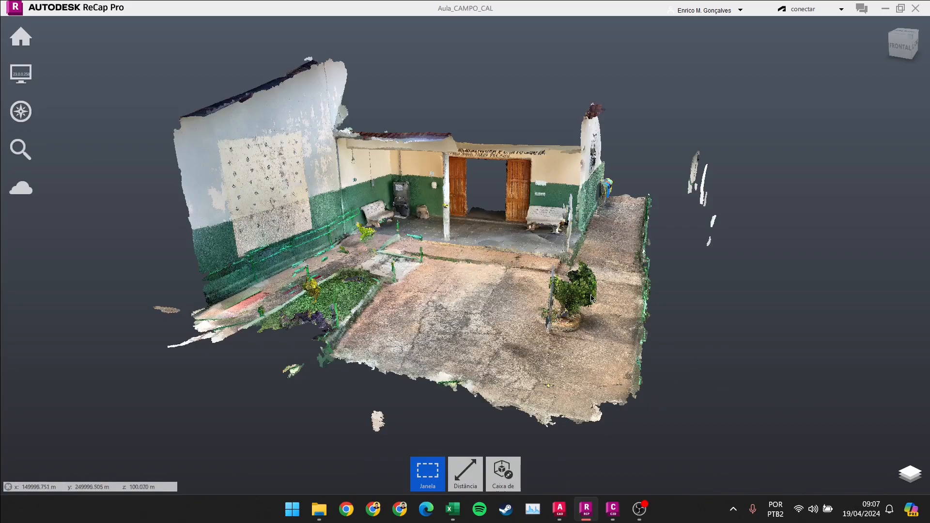
Examine the building entrance, the side walkway and the surroundings of the courtyard for stray points
middle_click_drag(590, 332, 455, 344, "shift")
scroll(465, 310, "up", 2)
middle_click_drag(470, 198, 405, 274)
scroll(405, 274, "up", 4)
middle_click_drag(571, 223, 779, 211, "shift")
middle_click_drag(684, 149, 845, 88)
middle_click_drag(514, 251, 421, 241, "shift")
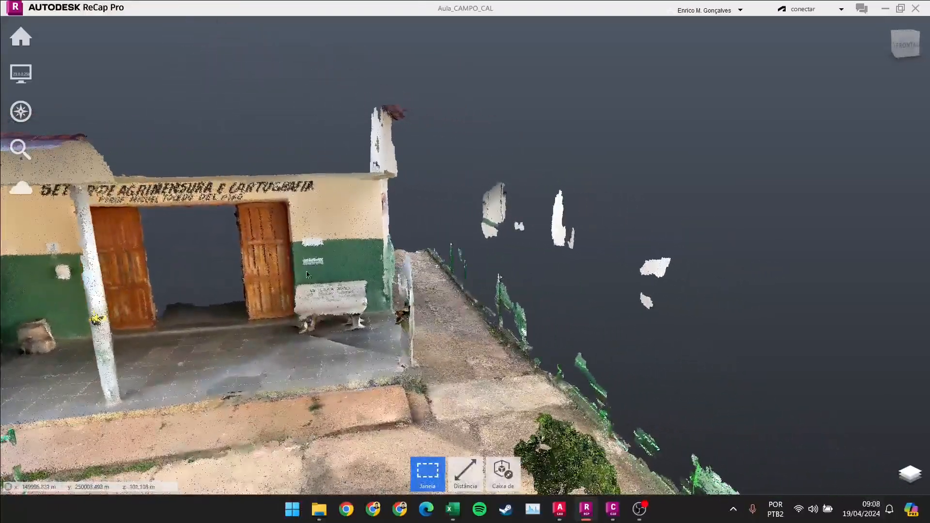
scroll(407, 366, "down", 2)
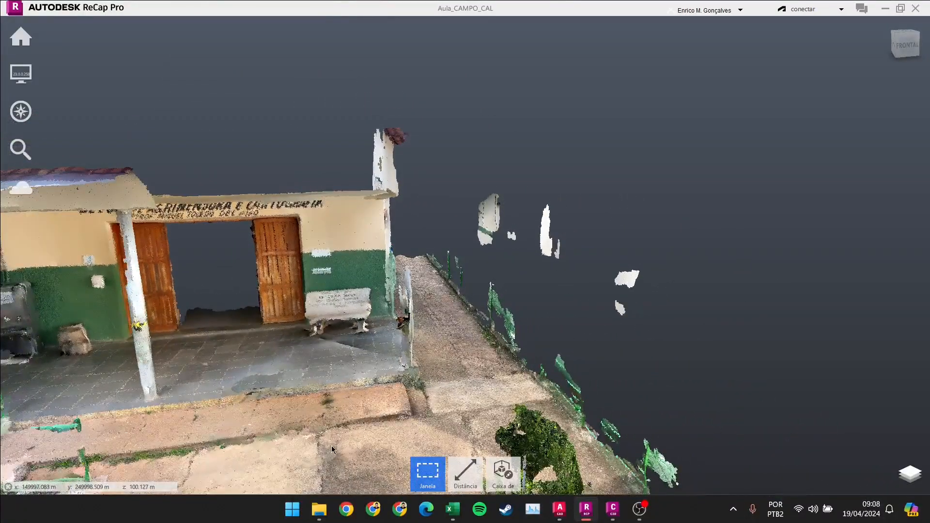
middle_click_drag(462, 364, 331, 189, "shift")
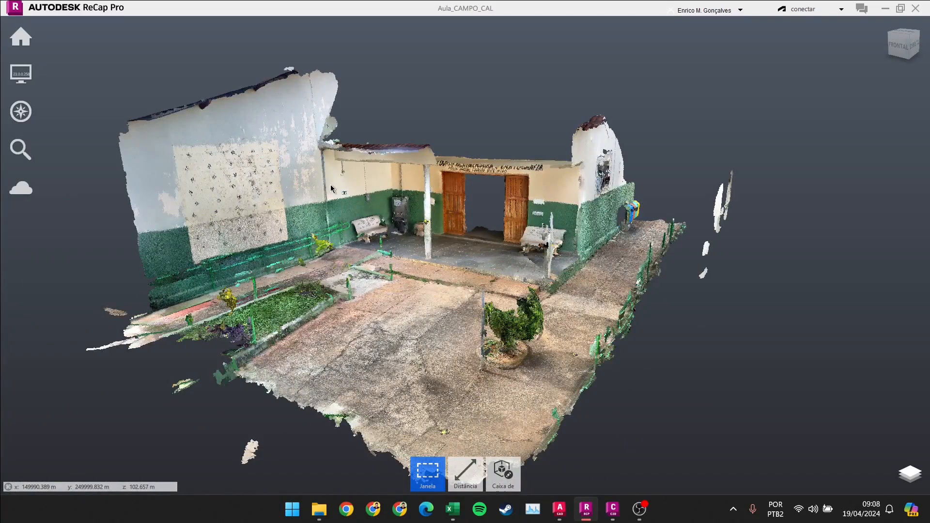
middle_click_drag(398, 259, 344, 271, "shift")
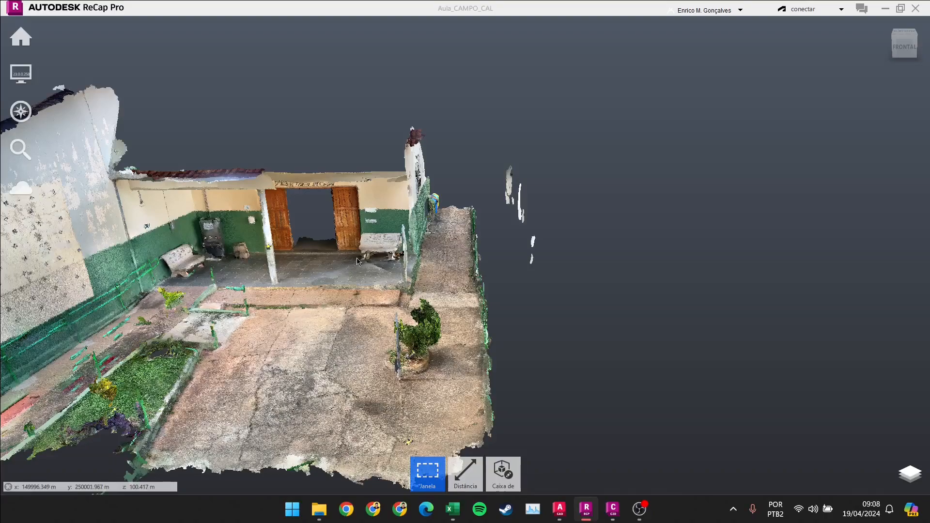
middle_click_drag(406, 304, 169, 237, "shift")
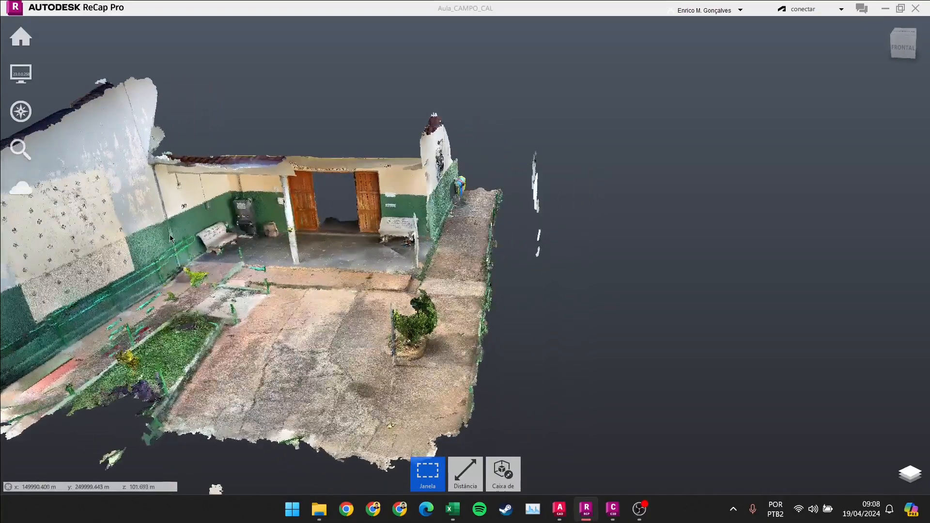
Window-select the white fragments floating beyond the side walkway's fence and delete them
middle_click_drag(325, 244, 396, 260, "shift")
scroll(362, 79, "up", 4)
middle_click_drag(402, 163, 323, 244, "shift")
left_click_drag(519, 77, 616, 320)
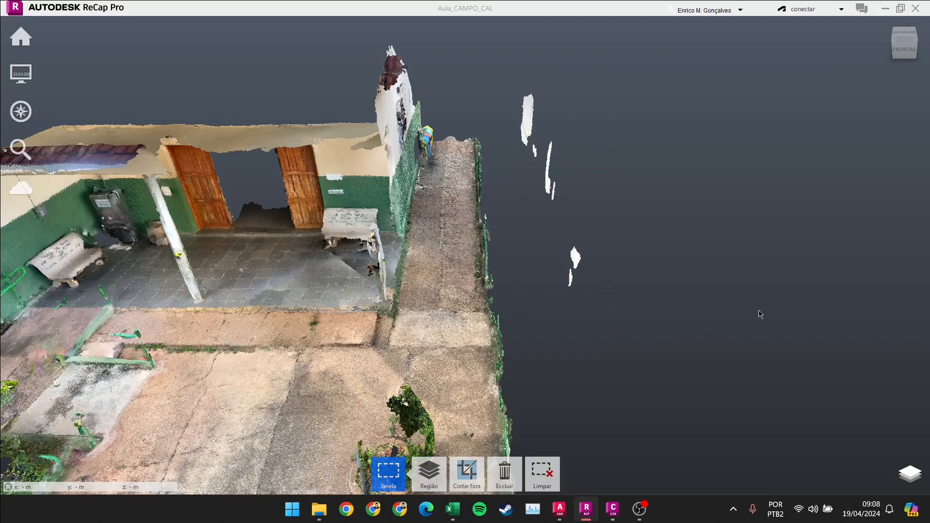
left_click(505, 477)
Enclose another group of stray points in a selection window from a low viewing angle and delete it
right_click_drag(504, 350, 553, 295)
right_click_drag(388, 338, 579, 335)
middle_click_drag(298, 330, 390, 250)
scroll(448, 329, "up", 4)
left_click_drag(291, 336, 398, 386)
left_click(516, 484)
Delete the loose green fragments standing along the courtyard's edge beside the potted bush
middle_click_drag(218, 335, 474, 82)
right_click_drag(510, 353, 659, 318)
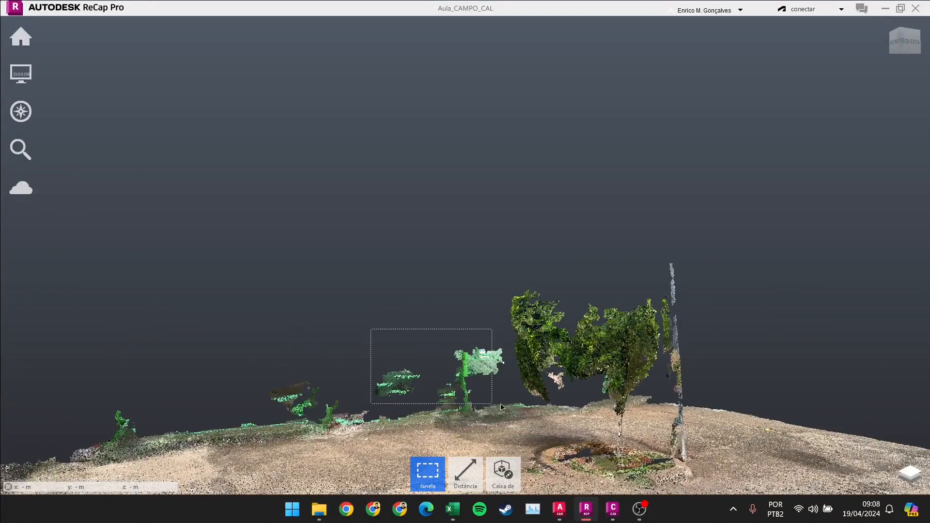
left_click_drag(508, 406, 507, 405)
left_click(506, 473)
Delete the isolated white fragment floating just off the courtyard's open edge
right_click_drag(606, 409, 29, 426)
right_click_drag(581, 388, 208, 334)
middle_click_drag(203, 334, 441, 328)
right_click_drag(441, 328, 442, 307)
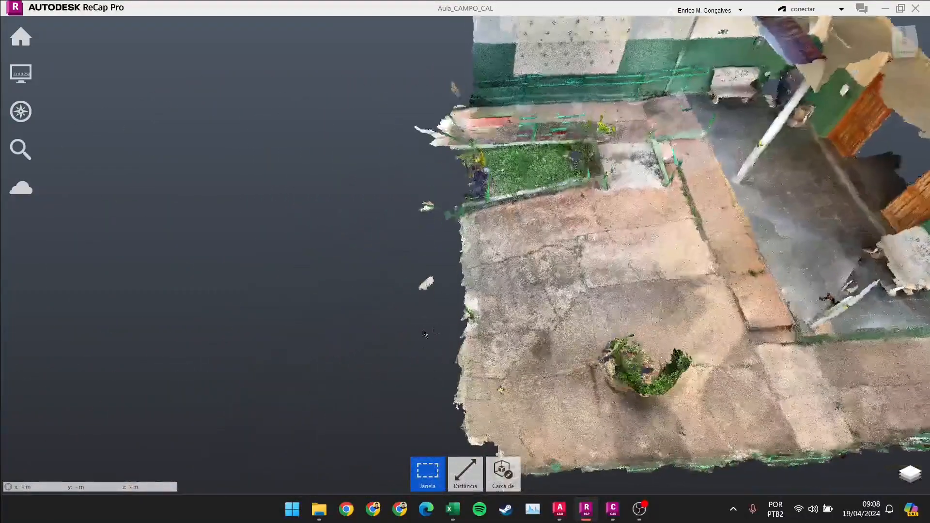
left_click_drag(441, 314, 446, 313)
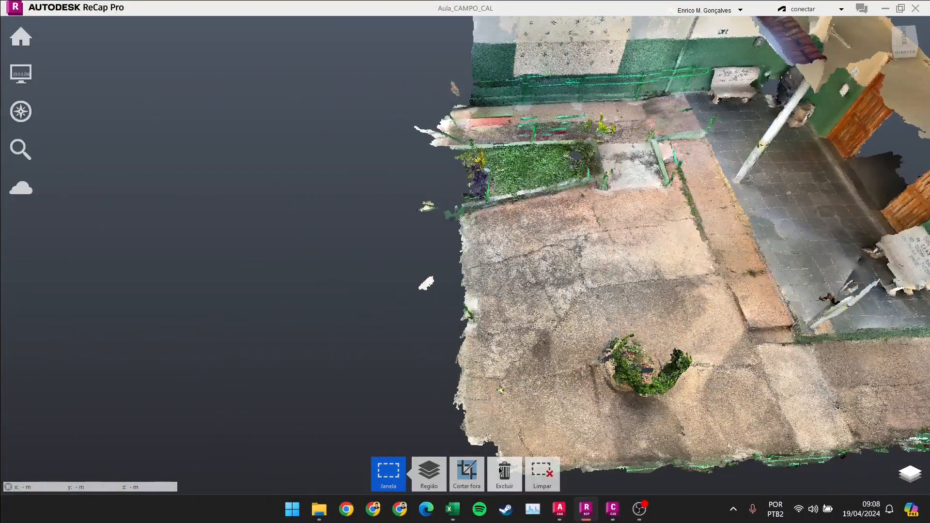
left_click(501, 472)
Select and delete the stray fragments outside the courtyard's edge near the grass bed and the tall wall
left_click_drag(409, 183, 442, 236)
left_click(504, 481)
left_click_drag(396, 68, 457, 270)
left_click(509, 477)
right_click_drag(461, 345, 347, 316)
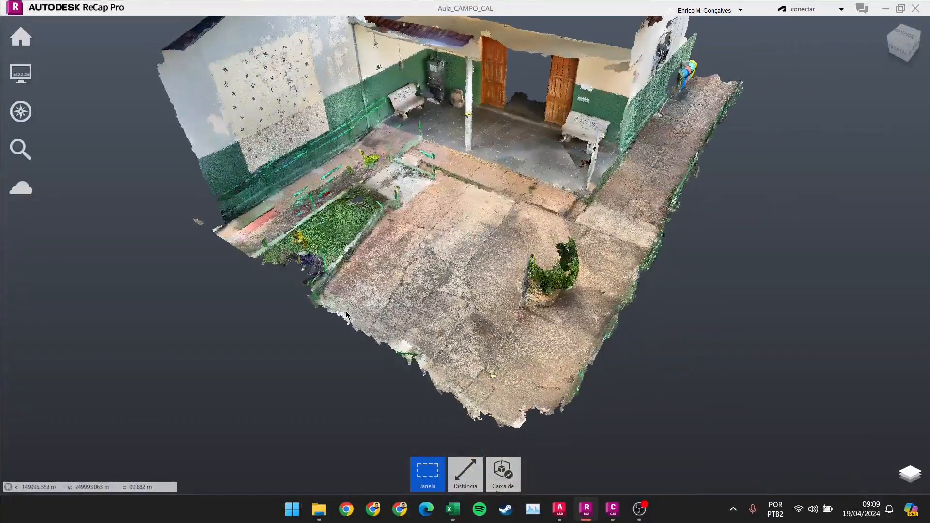
Colour the point cloud by elevation and view the courtyard and walls from another angle
right_click_drag(419, 302, 515, 143)
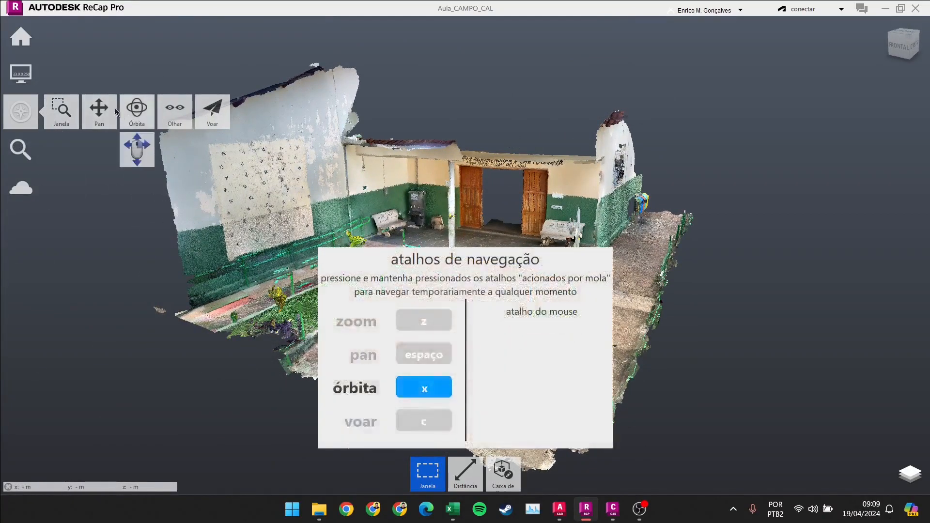
mouse_move(17, 73)
mouse_move(61, 74)
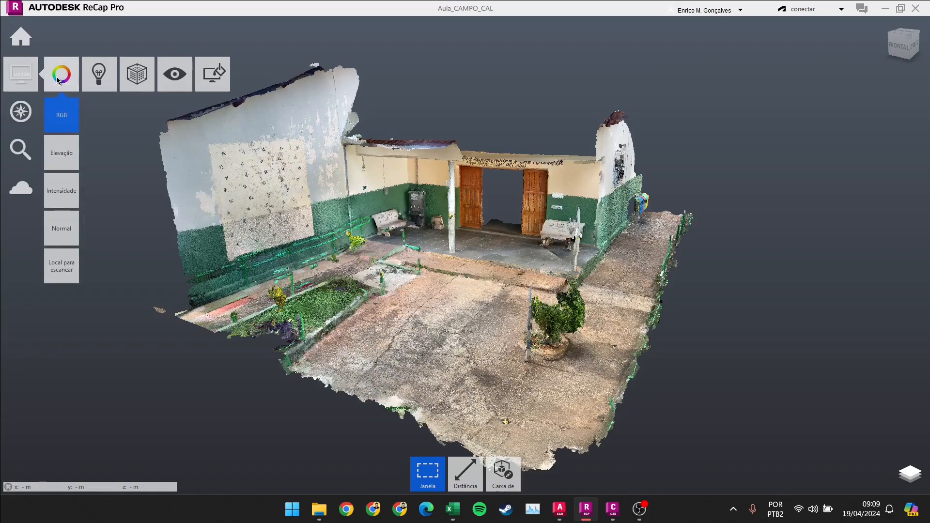
left_click(65, 139)
right_click_drag(445, 265, 428, 290)
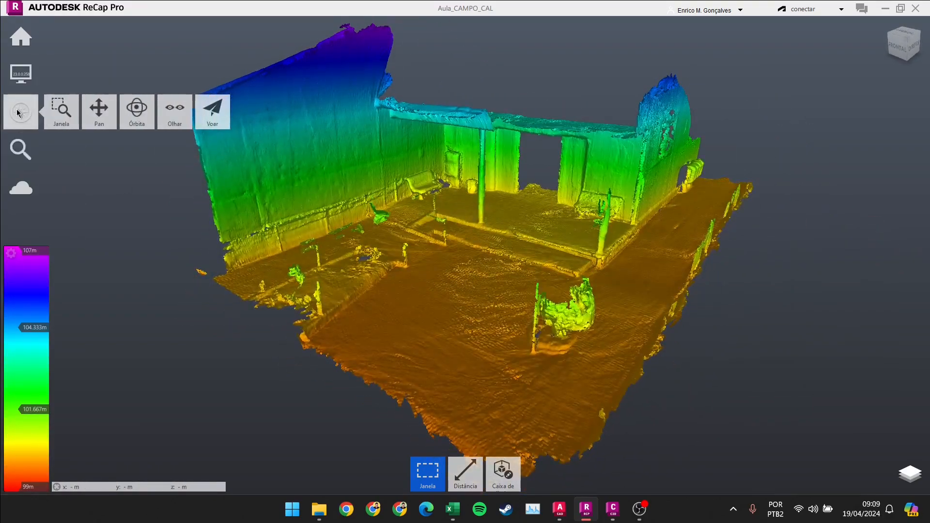
Colour the point cloud by scan location and inspect the walls and courtyard from several angles
mouse_move(19, 80)
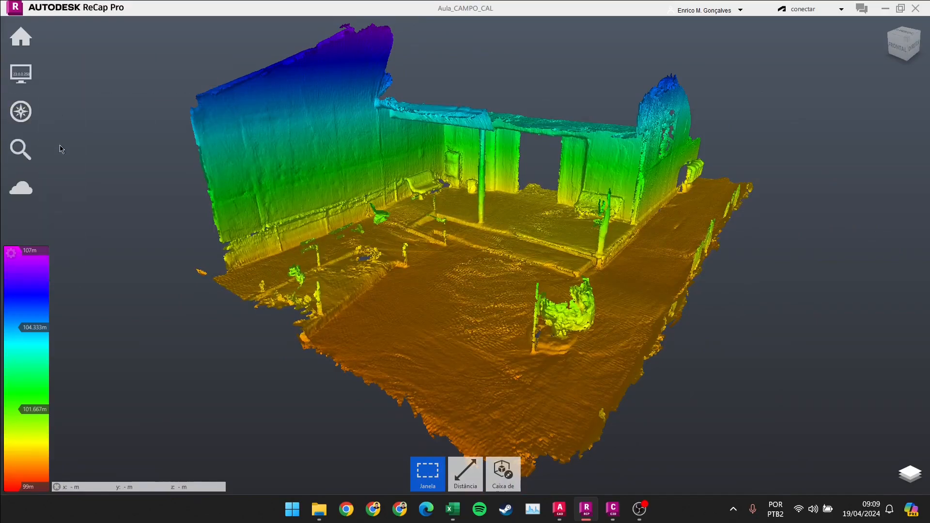
mouse_move(65, 90)
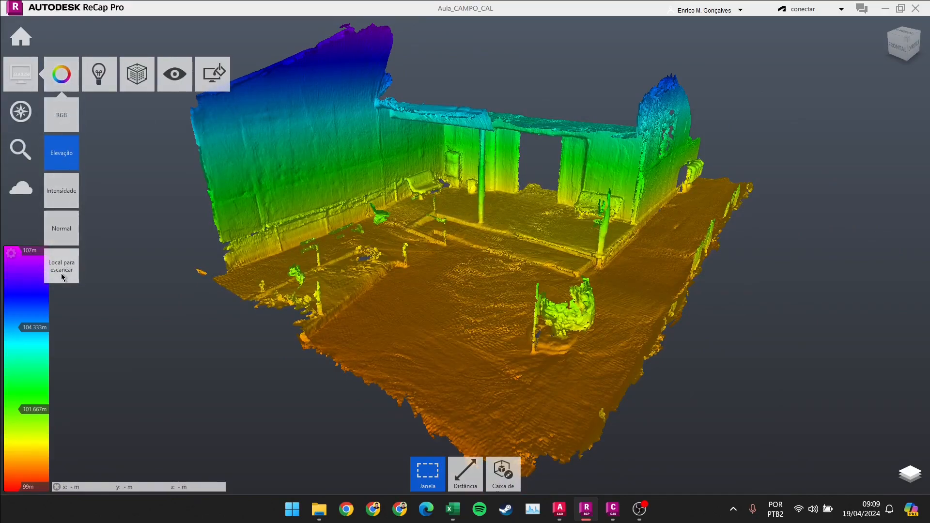
left_click(61, 273)
right_click_drag(415, 264, 463, 272)
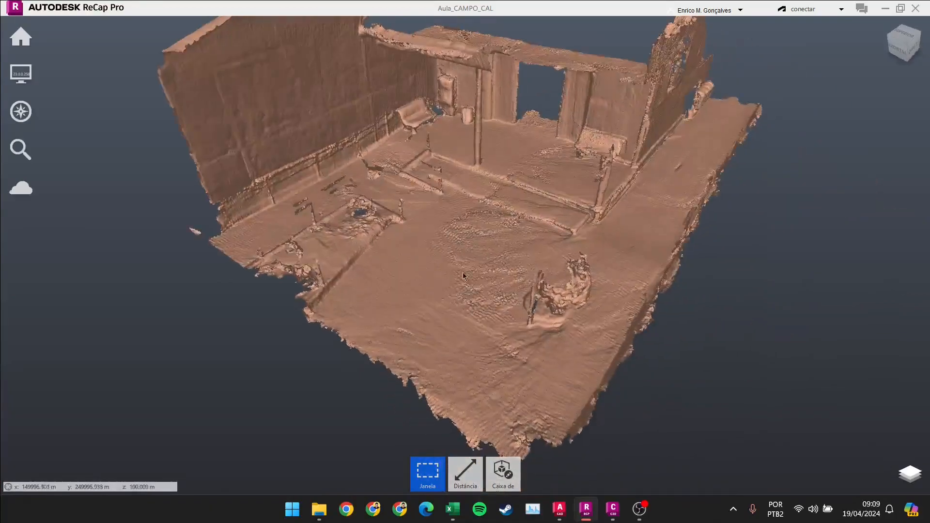
scroll(463, 272, "up", 3)
right_click_drag(514, 320, 421, 292)
middle_click_drag(743, 296, 325, 281)
scroll(580, 301, "down", 2)
Return the point cloud to RGB colouring with the whole courtyard in view
mouse_move(17, 114)
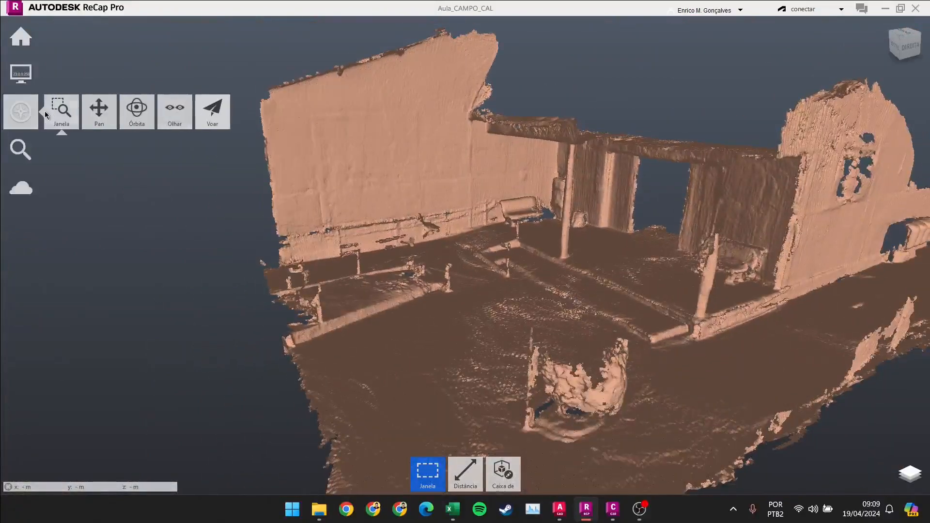
mouse_move(36, 82)
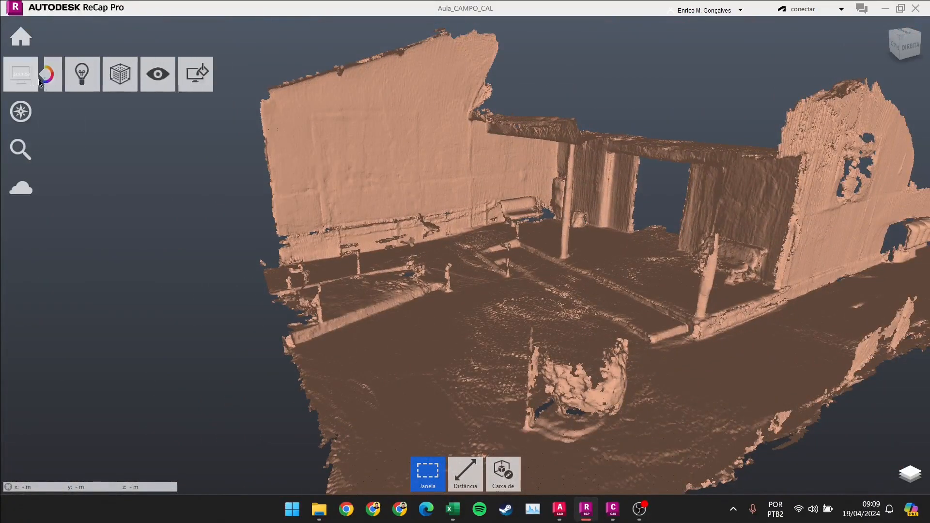
mouse_move(61, 75)
left_click(62, 116)
middle_click_drag(253, 269, 299, 260, "shift")
scroll(299, 260, "down", 1)
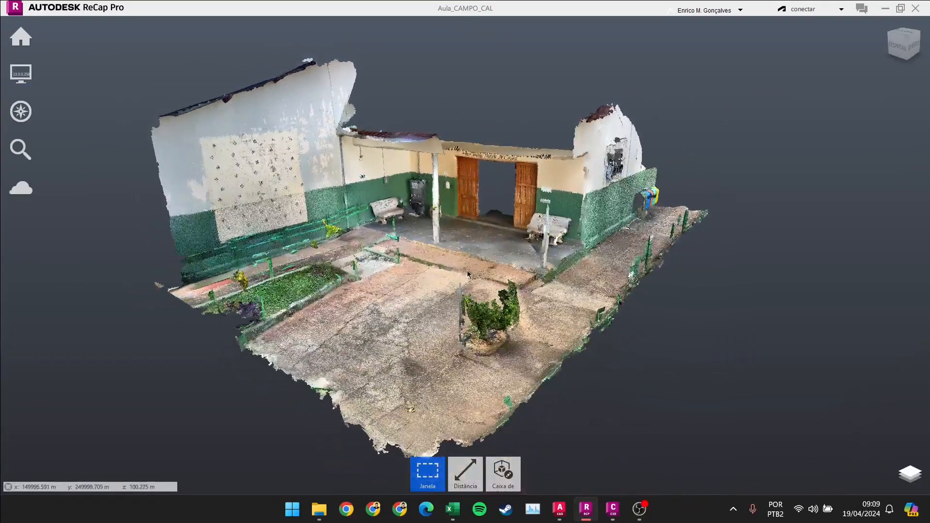
Export the scans as a unified RCP named Aula_CAMPO_CAL_2.rcp in the IPHONE LiDAR folder and start the unification
mouse_move(22, 39)
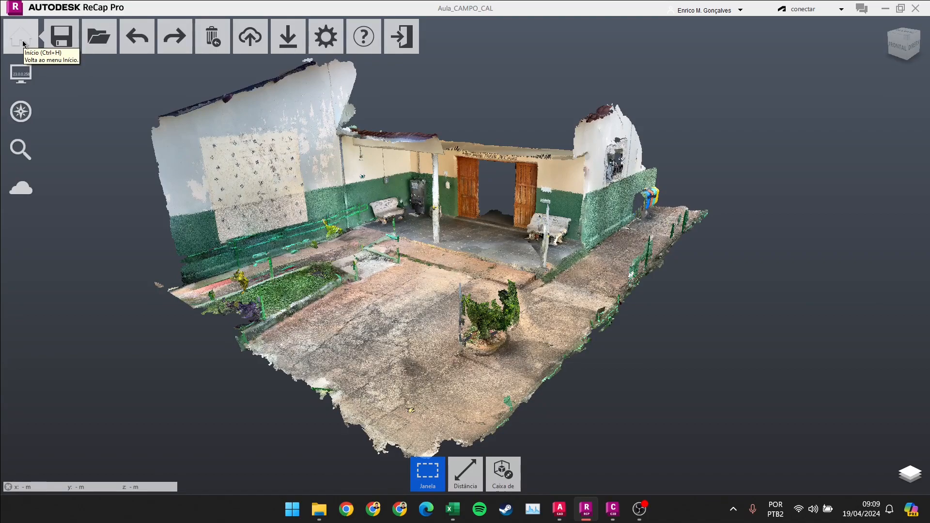
mouse_move(291, 43)
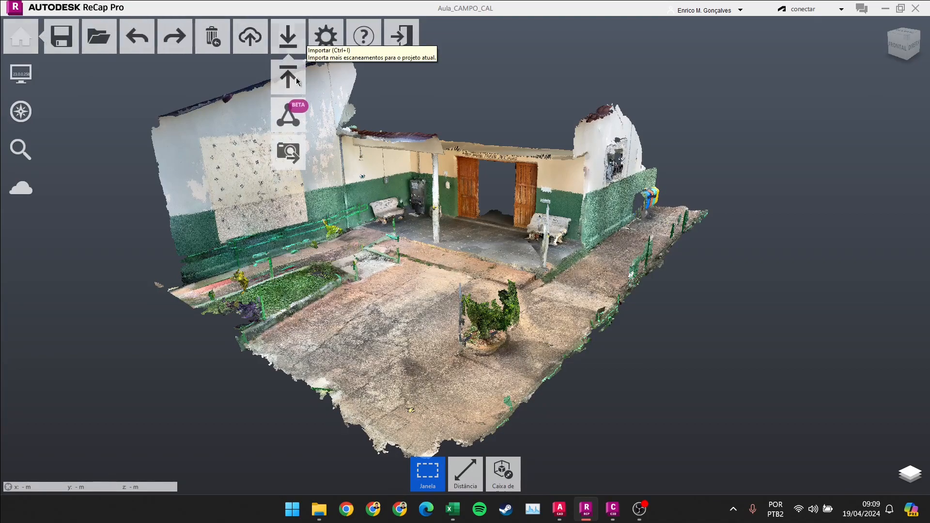
left_click(294, 78)
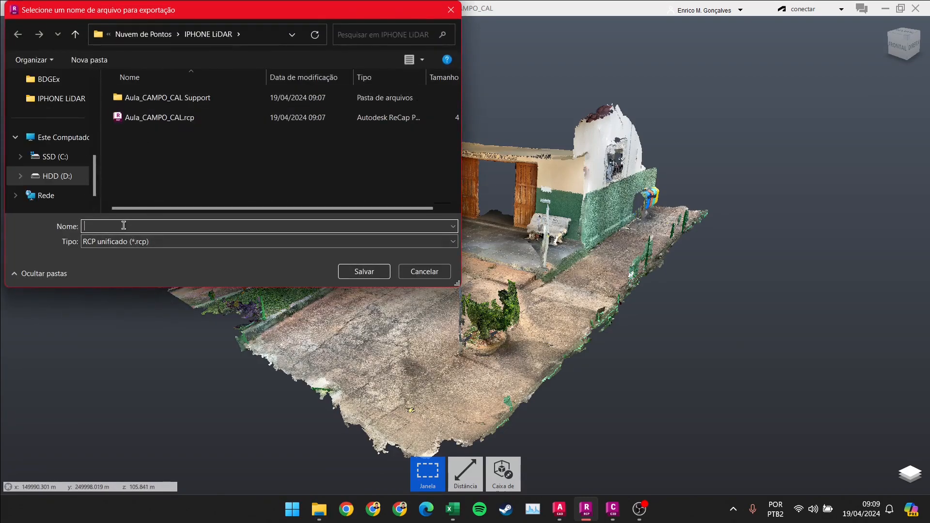
type("AULA")
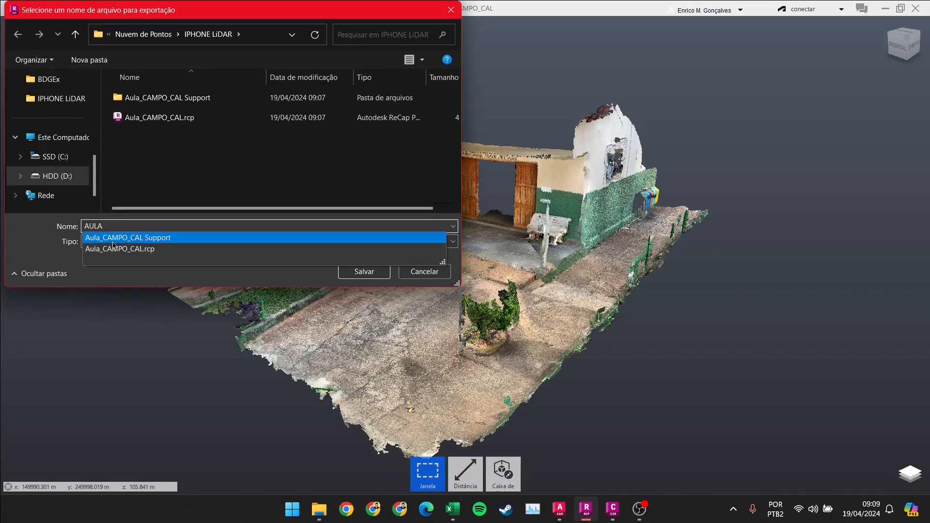
left_click(126, 250)
left_click(140, 227)
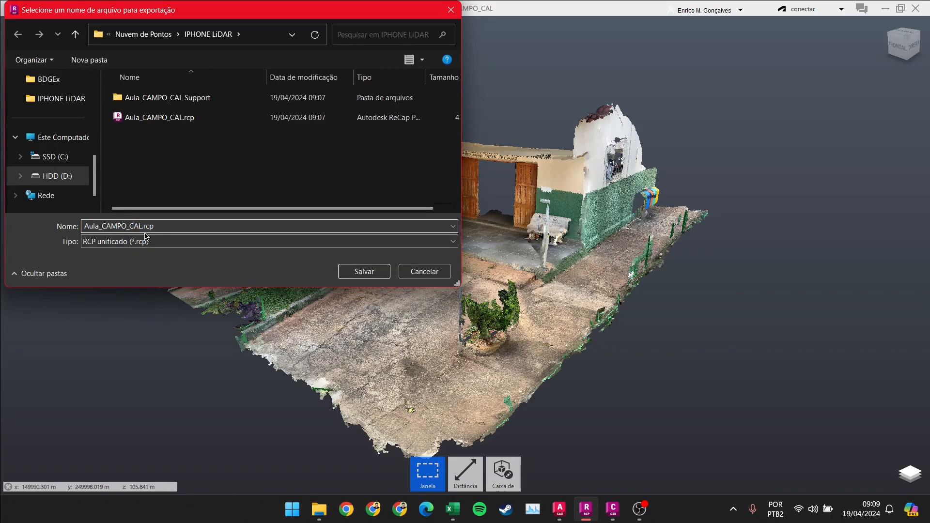
type("_2")
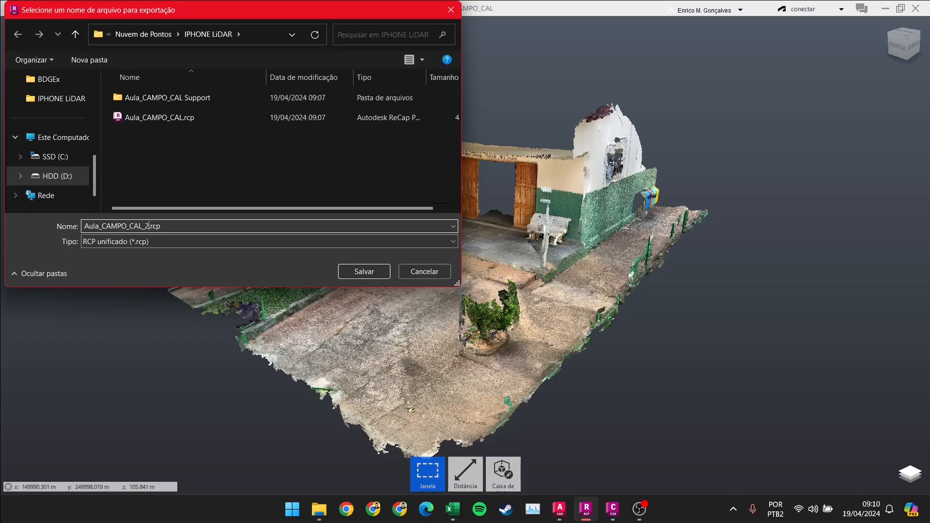
left_click(363, 272)
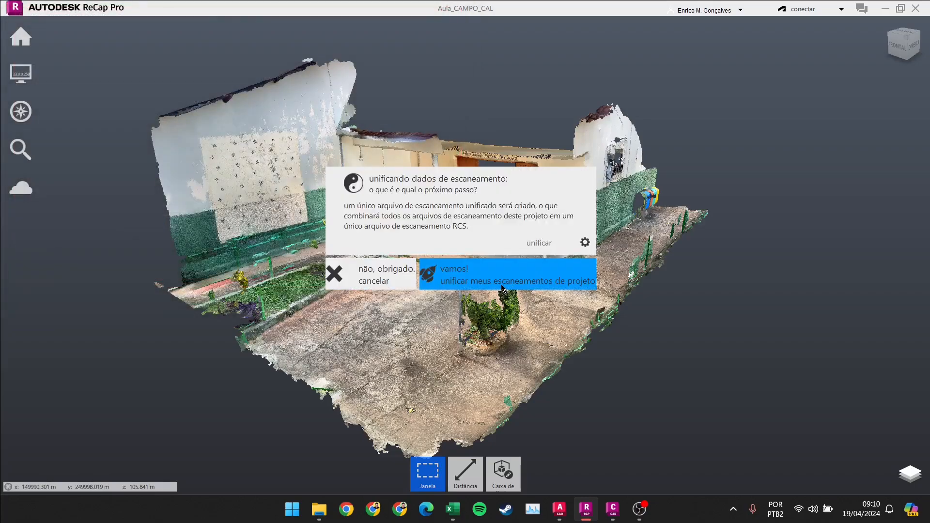
left_click(480, 281)
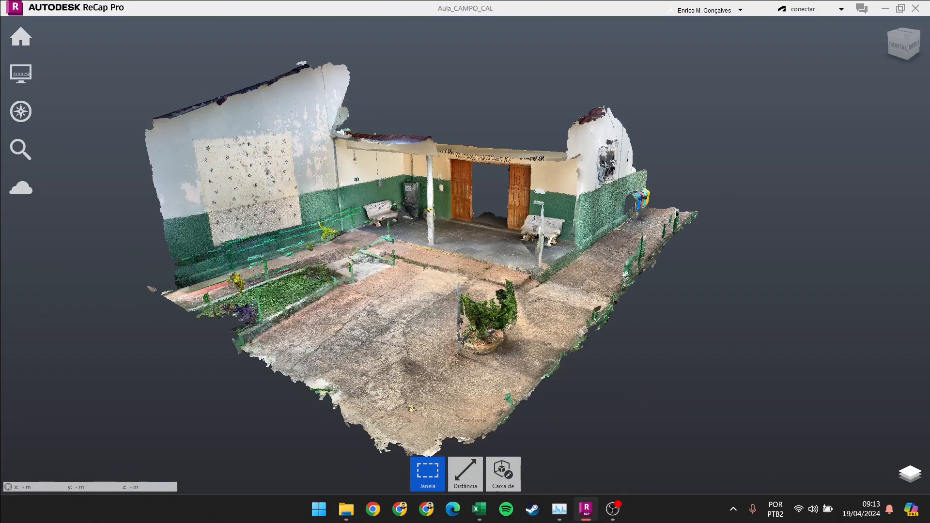
Save the changes to the Aula_CAMPO_CAL project and close ReCap Pro
left_click_drag(491, 246, 464, 251)
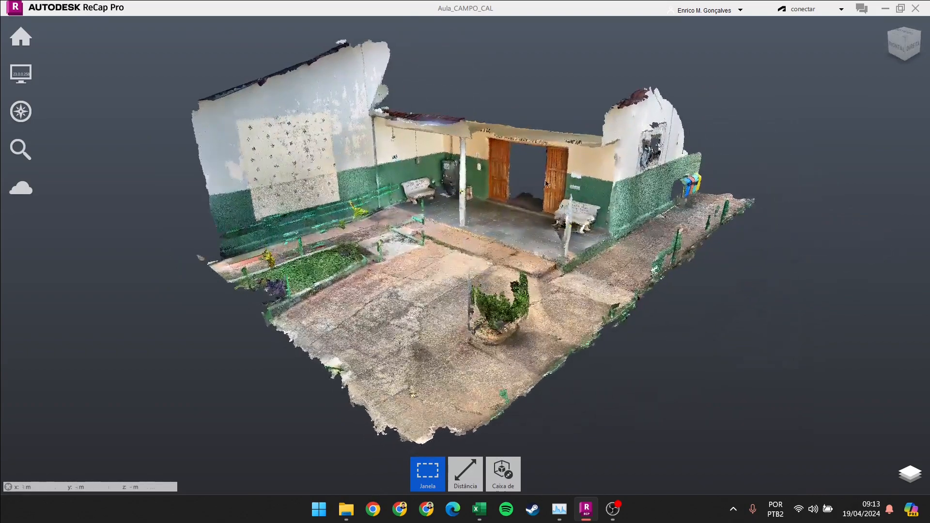
left_click(916, 8)
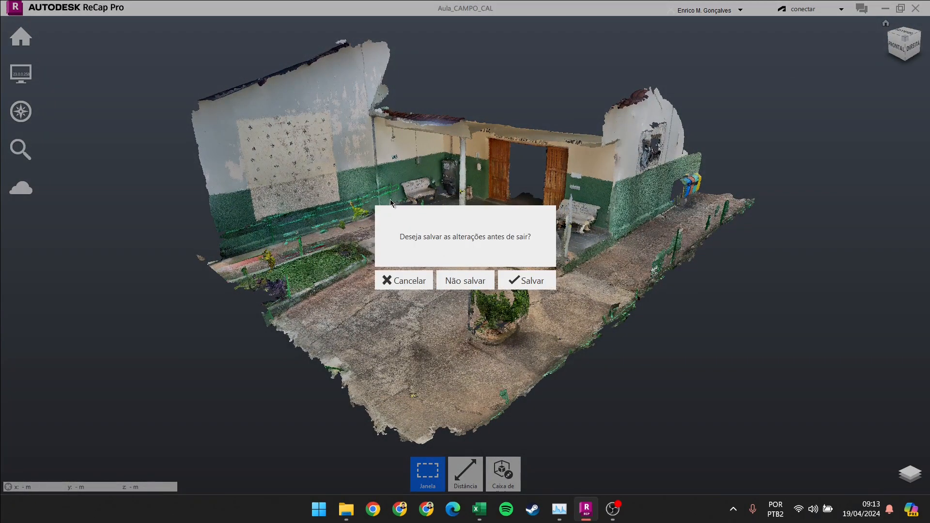
left_click(509, 281)
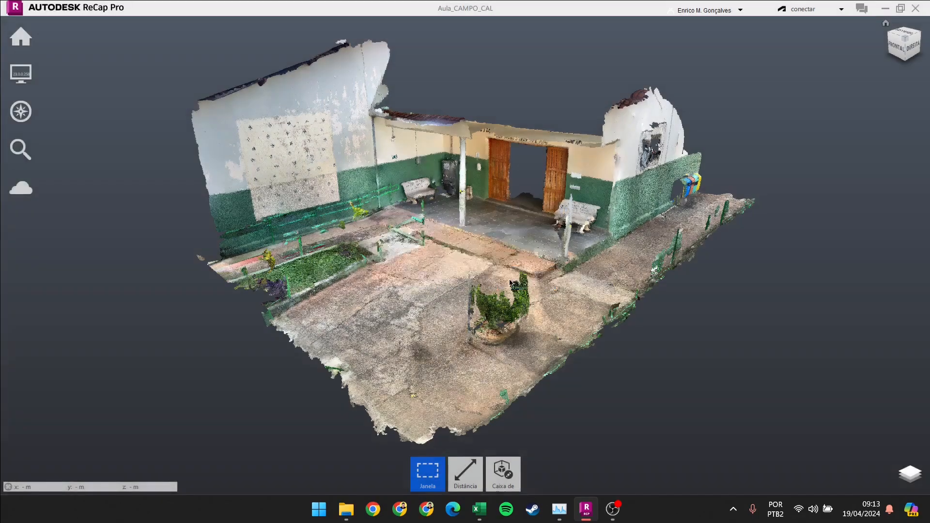
left_click(512, 400)
left_click(917, 12)
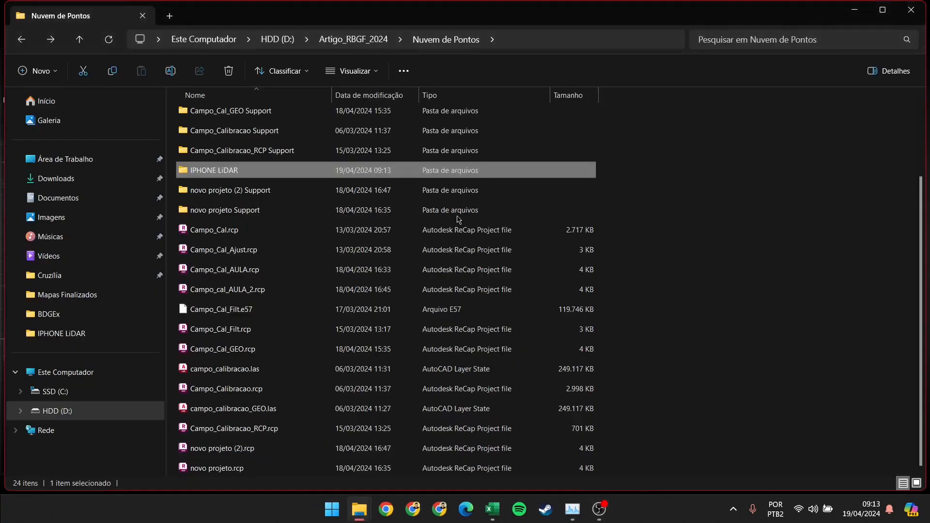
Check the exported files in the IPHONE LiDAR folder in File Explorer, including the Aula_CAMPO_CAL_2 Support folder
double_click(215, 170)
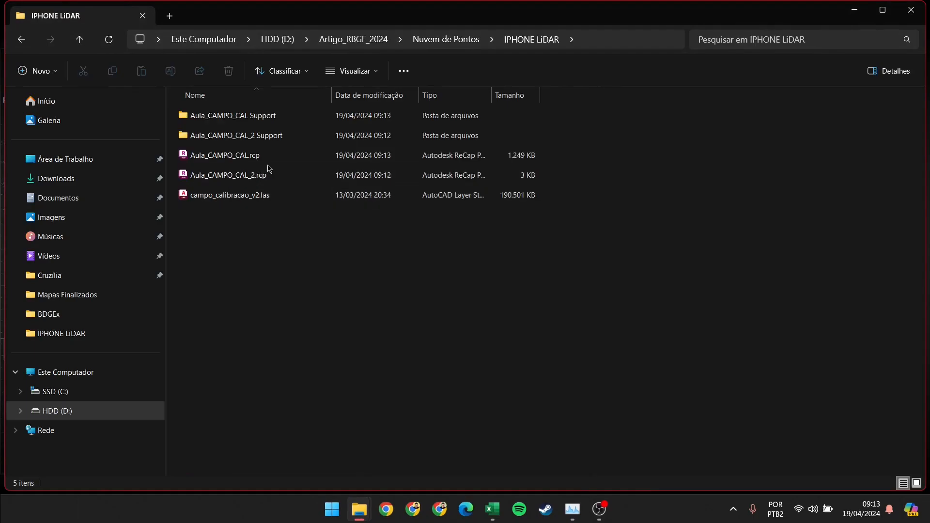
left_click(240, 183)
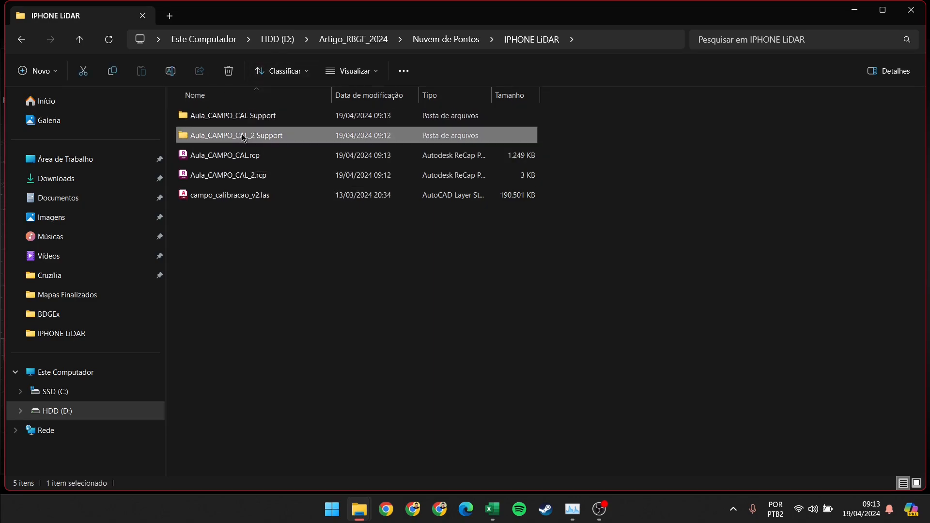
double_click(218, 136)
left_click(21, 39)
Launch AutoCAD 2023 and start a new blank drawing
left_click(332, 517)
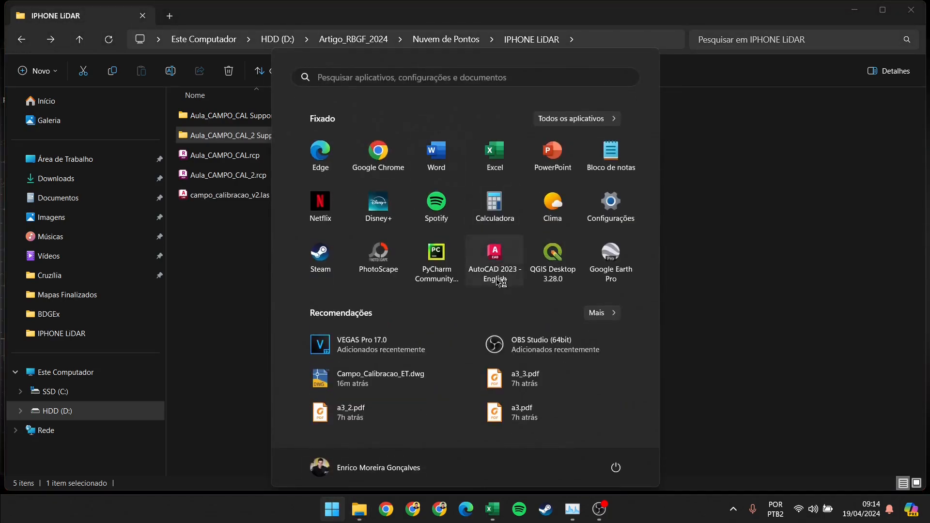
left_click(495, 276)
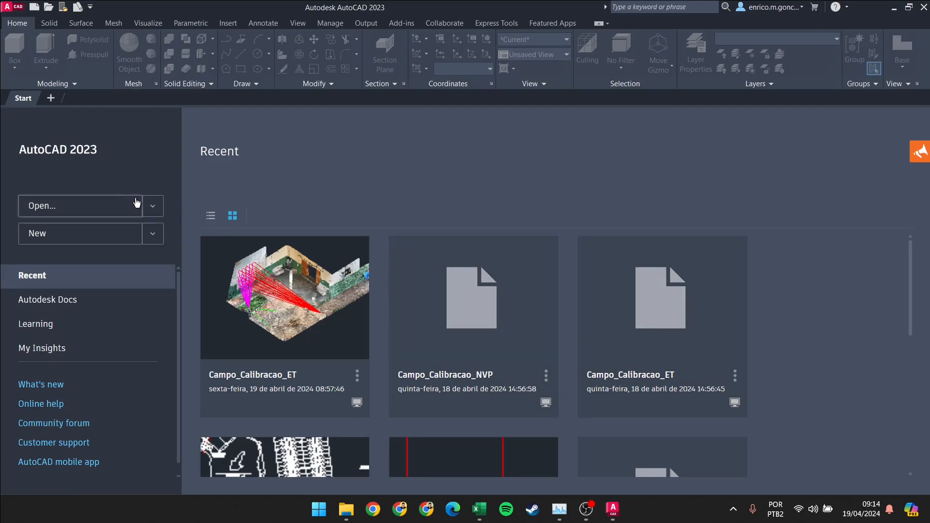
left_click(45, 240)
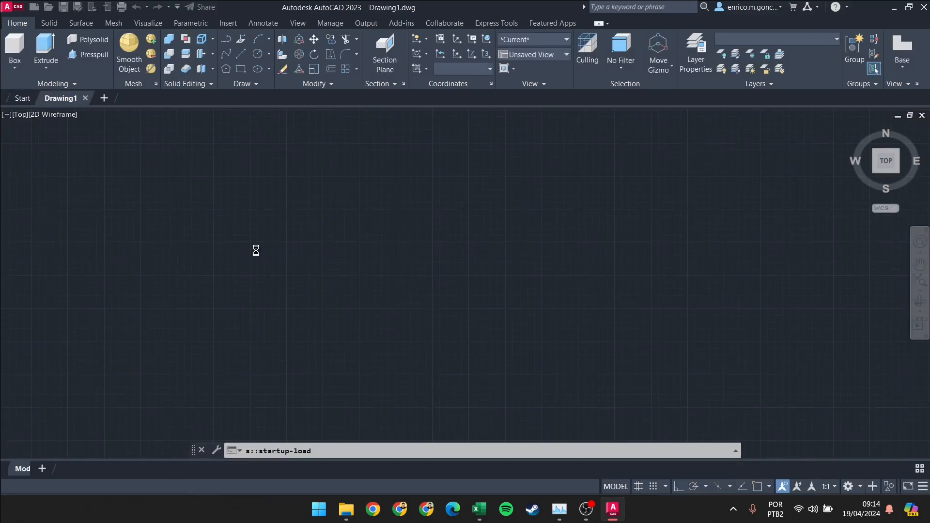
scroll(225, 263, "down", 1)
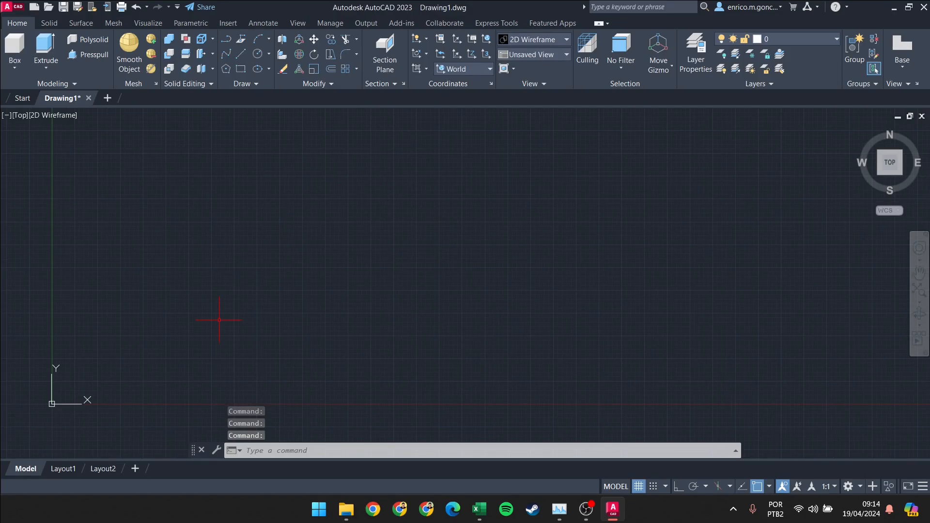
Open the External References palette with the XREF command and move it over the drawing area
type("xref")
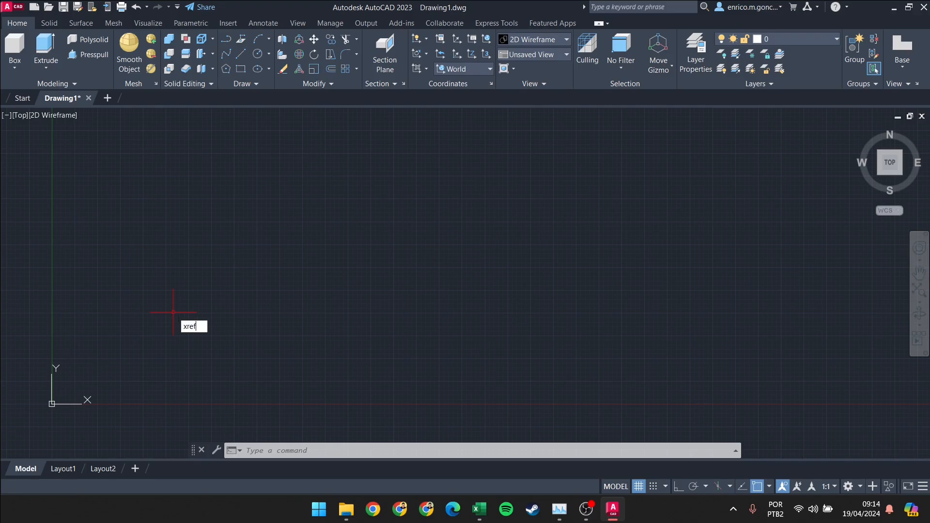
key("Return")
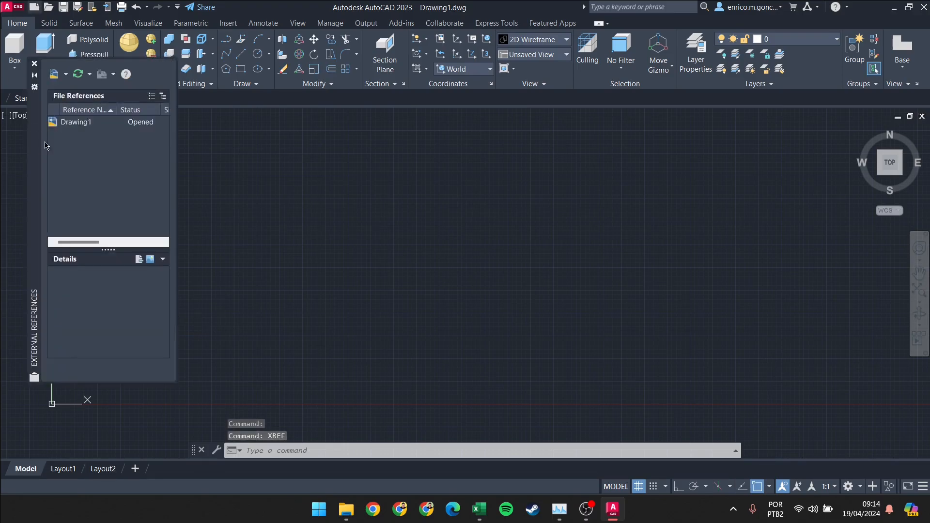
left_click_drag(37, 140, 215, 214)
left_click_drag(256, 172, 259, 169)
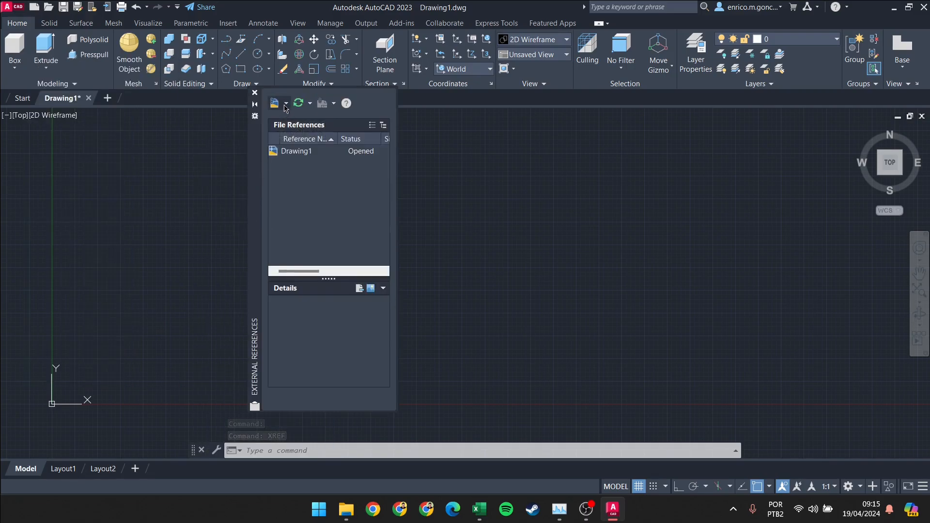
Choose Aula_CAMPO_CAL_2.rcp from the IPHONE LiDAR folder as the point cloud to attach to the drawing
left_click(285, 105)
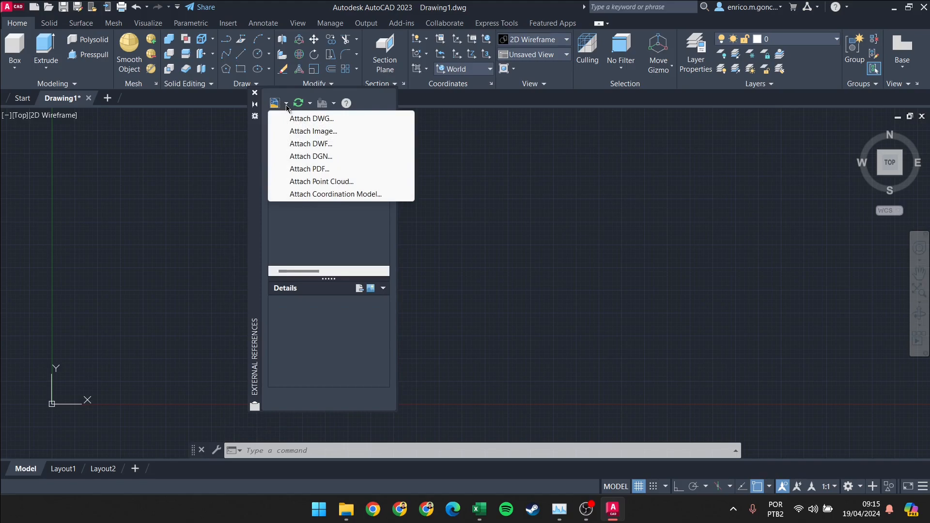
left_click(322, 182)
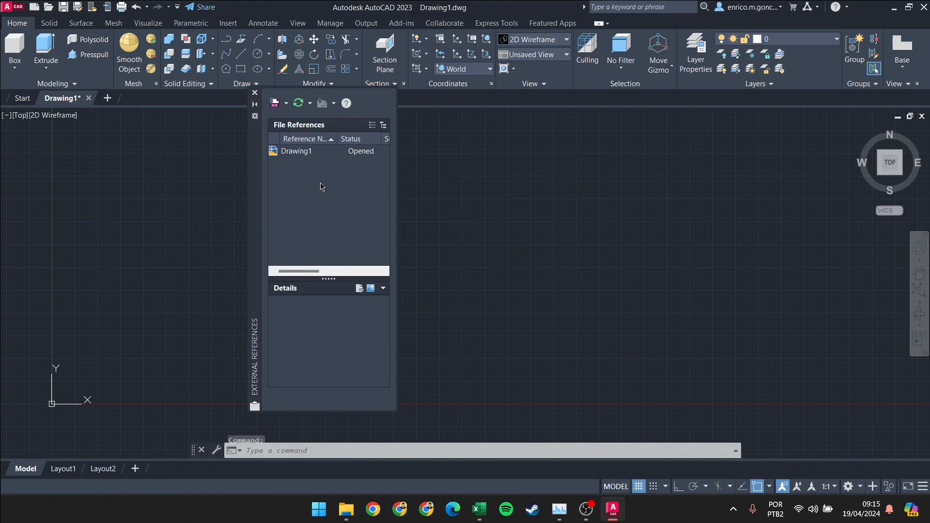
scroll(415, 224, "down", 2)
scroll(417, 243, "up", 2)
double_click(383, 246)
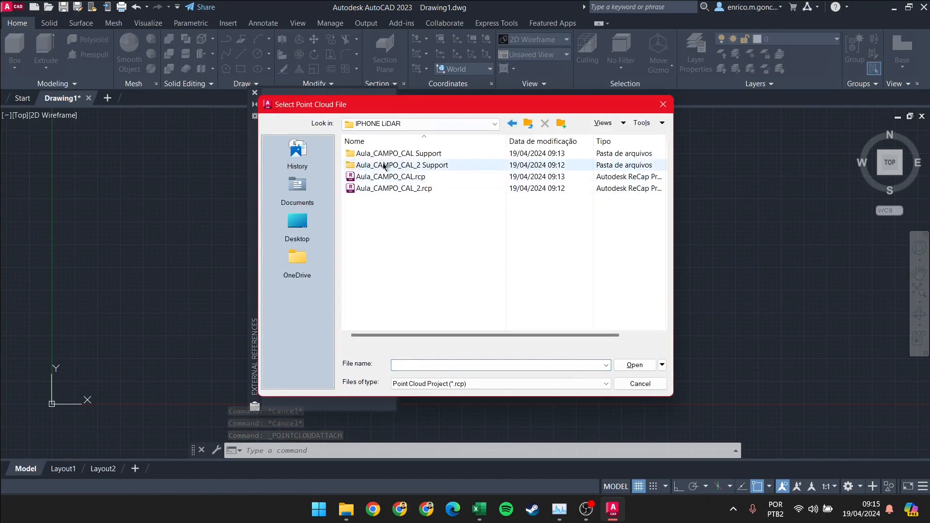
left_click(372, 187)
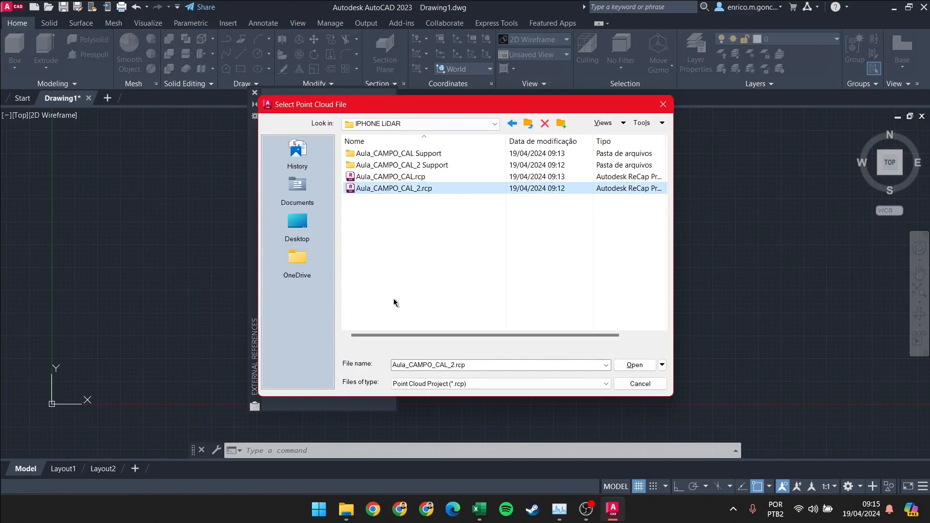
left_click(627, 367)
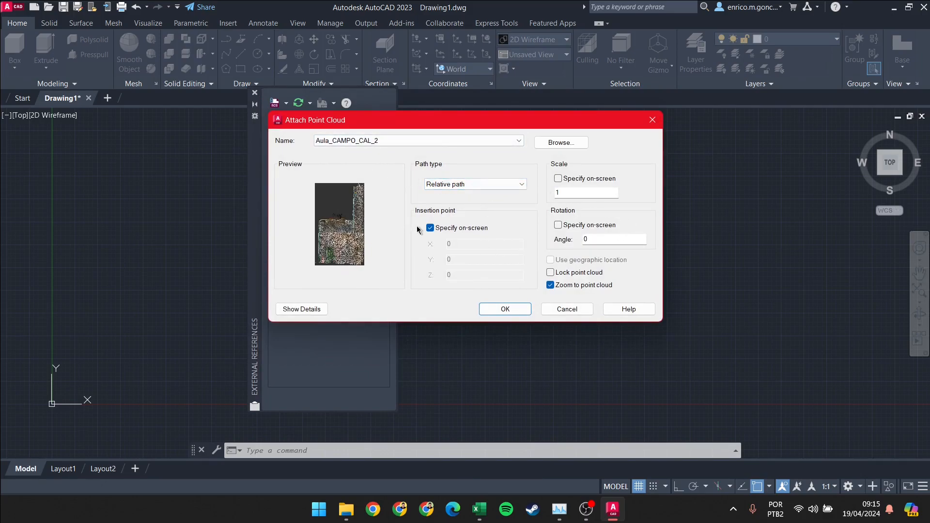
Attach the Aula_CAMPO_CAL_2 point cloud at scale 1, placing its insertion point near the drawing's origin
left_click_drag(590, 192, 549, 195)
left_click(505, 309)
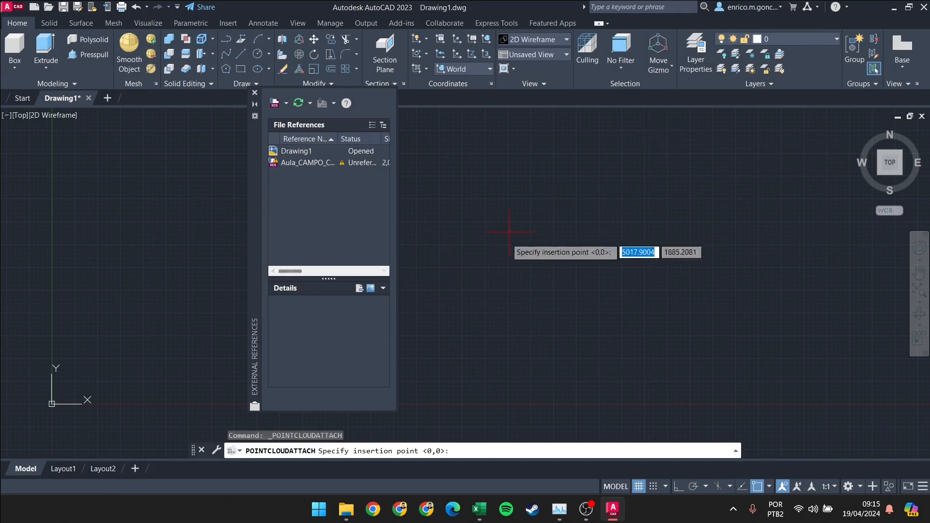
left_click_drag(254, 155, 762, 184)
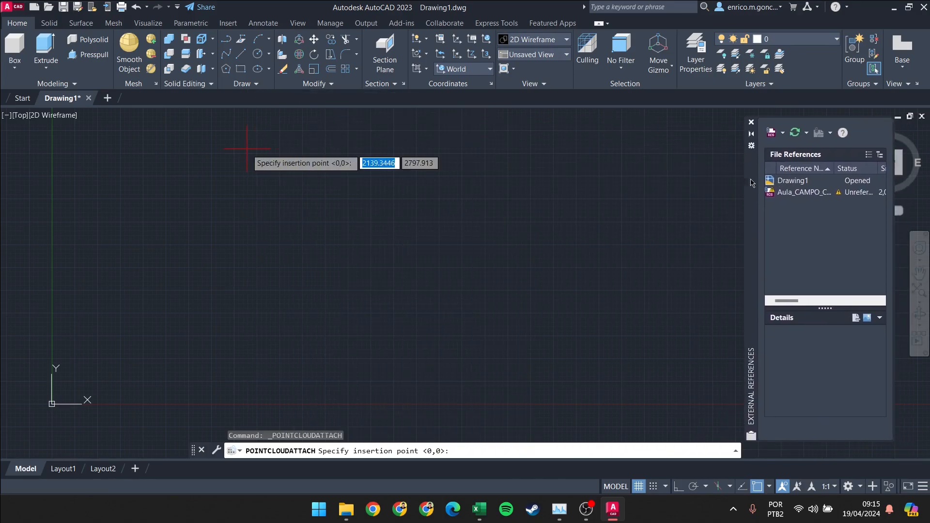
left_click(81, 378)
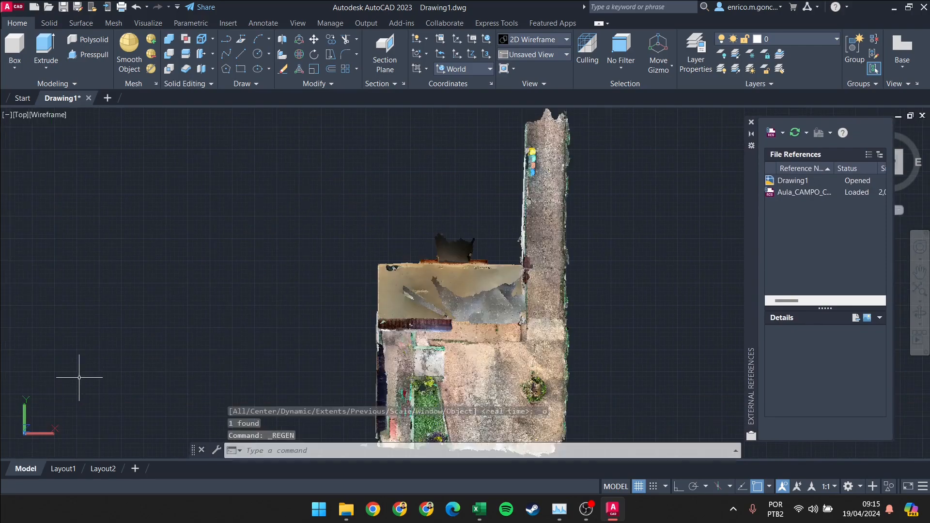
Examine the attached point cloud in plan and 3D, including the veranda, walls and paved floor
scroll(319, 250, "down", 4)
scroll(395, 254, "up", 3)
middle_click_drag(396, 255, 395, 209)
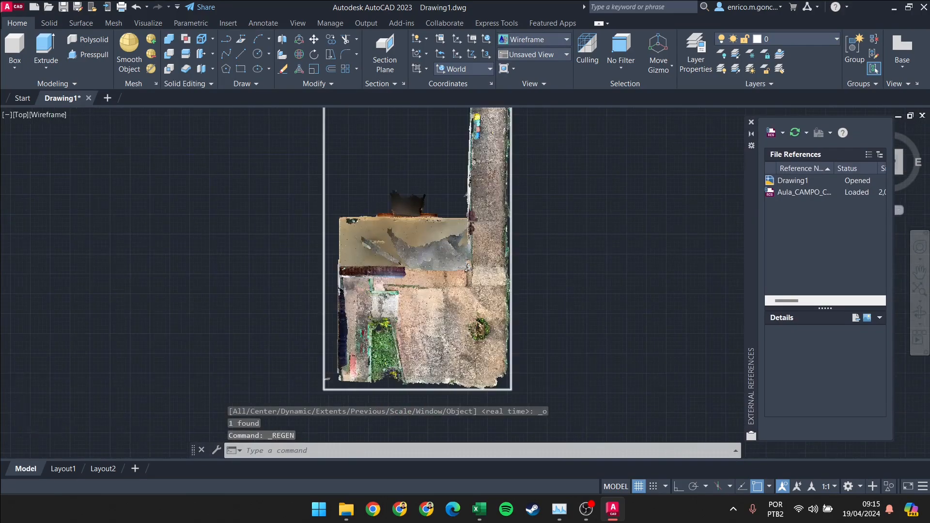
scroll(397, 295, "up", 3)
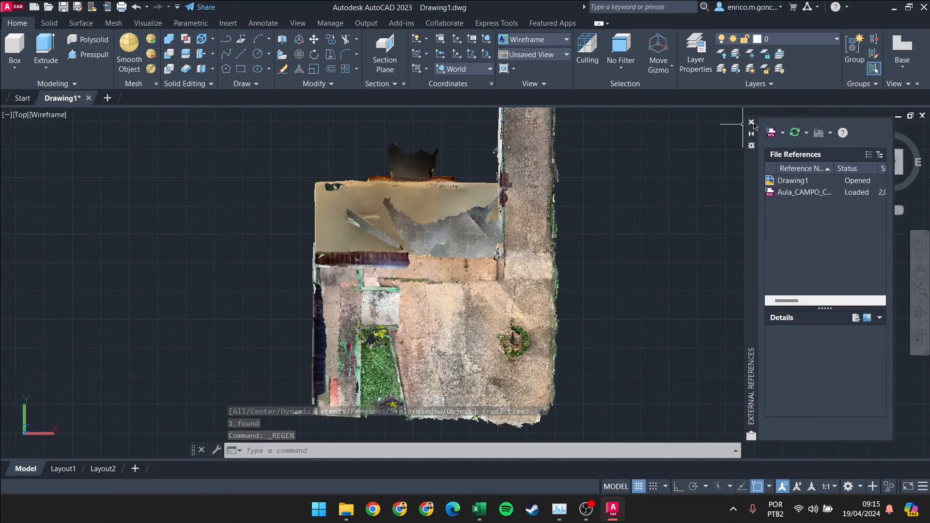
scroll(577, 226, "down", 2)
scroll(482, 196, "down", 2)
left_click(537, 231)
middle_click_drag(536, 231, 473, 227, "shift")
scroll(473, 227, "up", 4)
scroll(473, 227, "down", 5)
key("Escape")
scroll(485, 275, "up", 3)
middle_click_drag(503, 339, 494, 363, "shift")
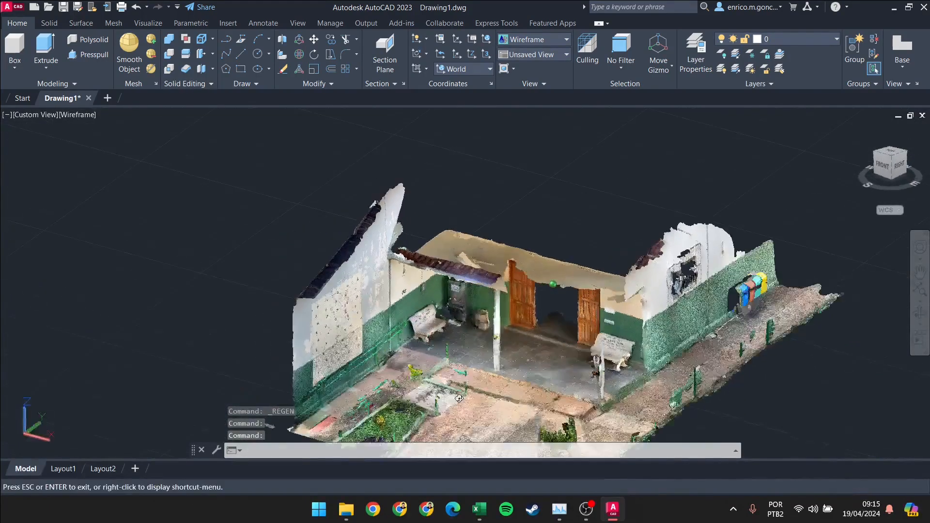
scroll(489, 378, "up", 3)
scroll(504, 337, "up", 6)
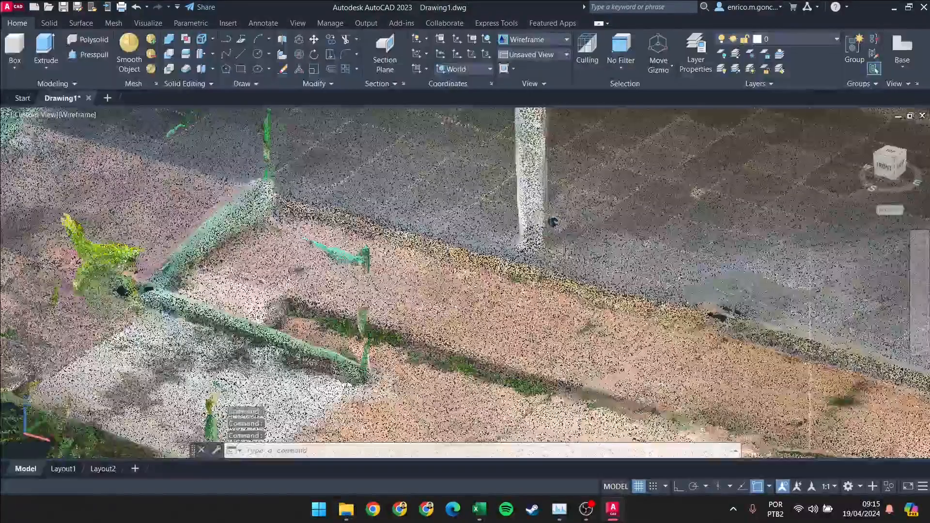
Draw a 3-point circle around the base of the white veranda column in the point cloud
middle_click_drag(548, 271, 491, 234, "shift")
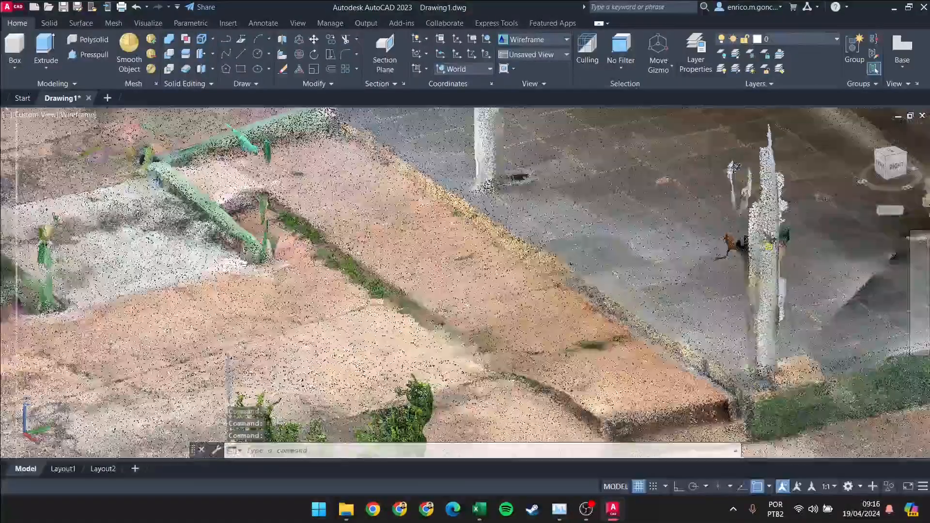
left_click(283, 54)
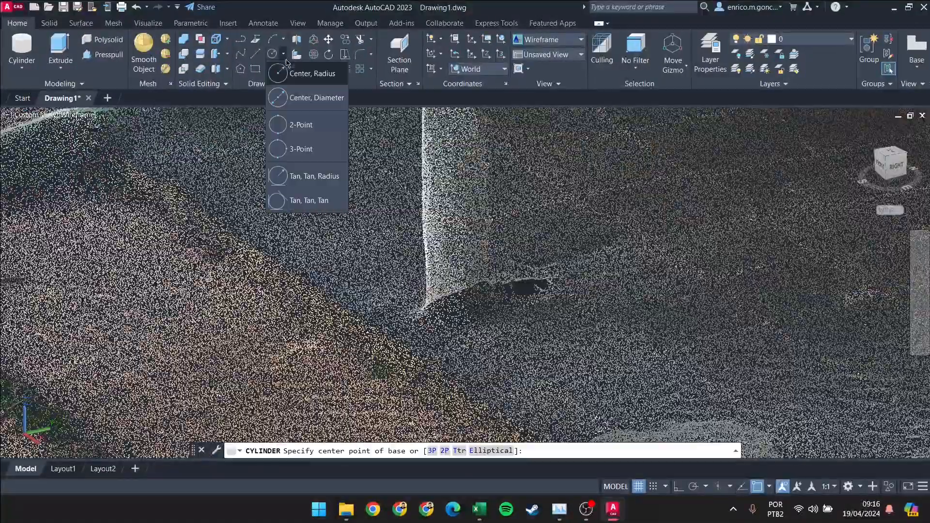
left_click(301, 149)
left_click(429, 309)
middle_click_drag(430, 311, 50, 198)
left_click(433, 396)
middle_click_drag(390, 123, 411, 250)
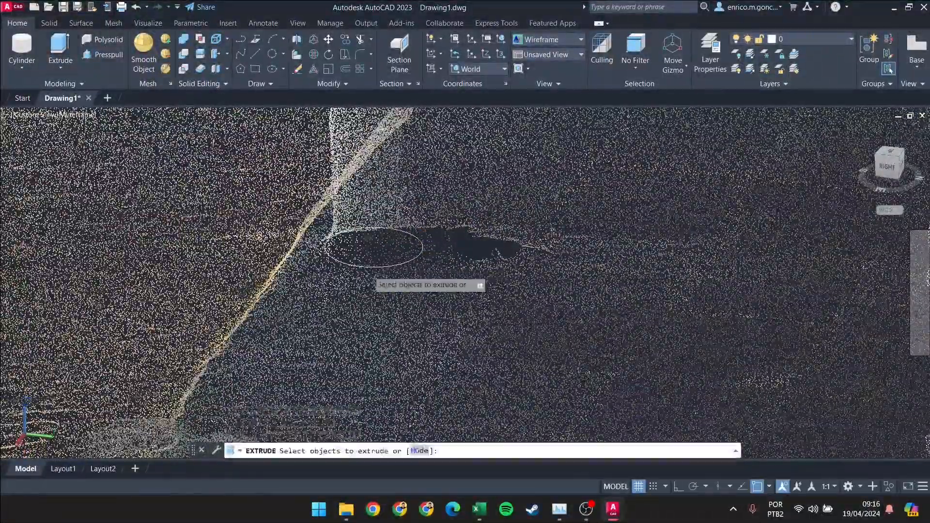
Extrude the circle vertically from the floor to the top of the scanned veranda column
left_click(359, 261)
scroll(368, 261, "down", 6)
key("Return")
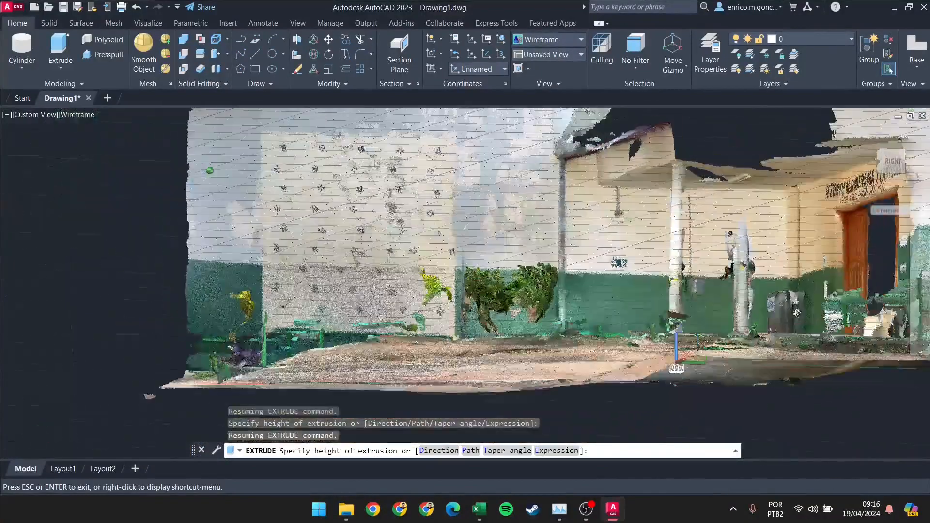
middle_click_drag(796, 313, 924, 272, "shift")
left_click_drag(532, 200, 514, 316)
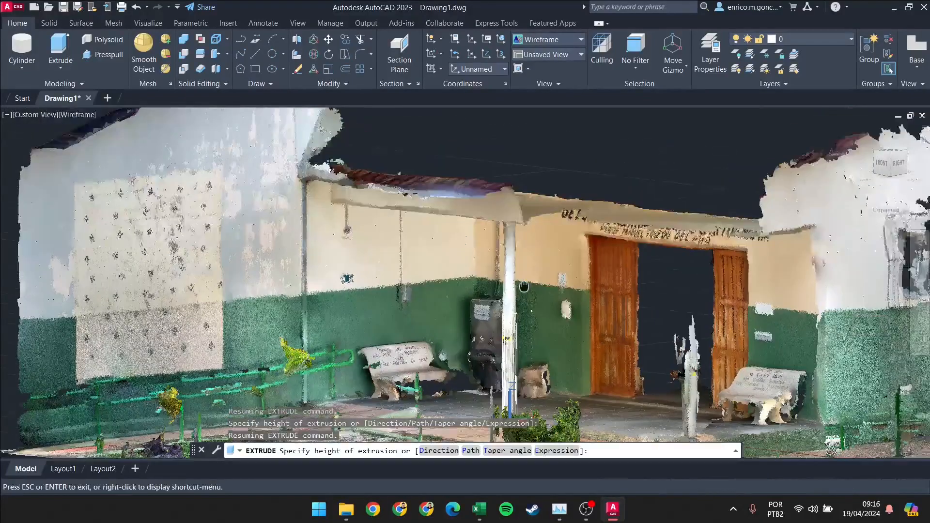
scroll(521, 167, "up", 6)
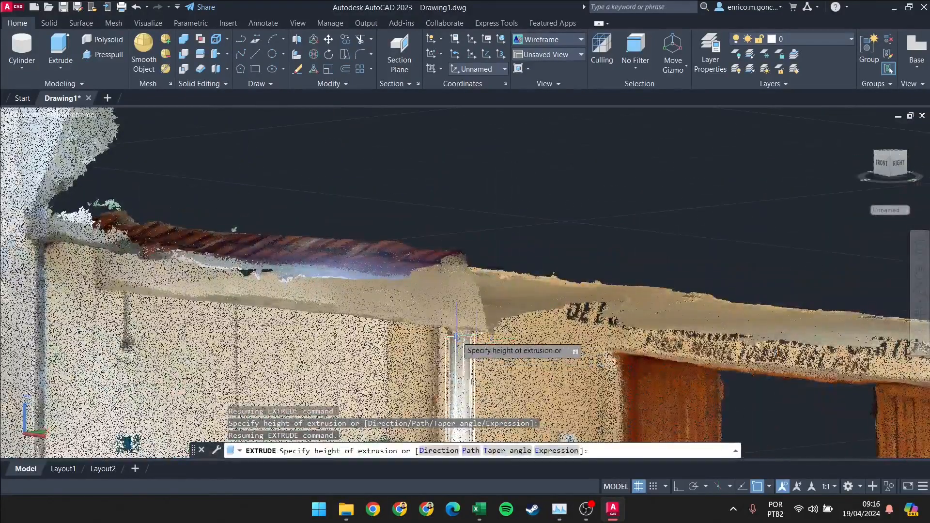
scroll(460, 329, "down", 10)
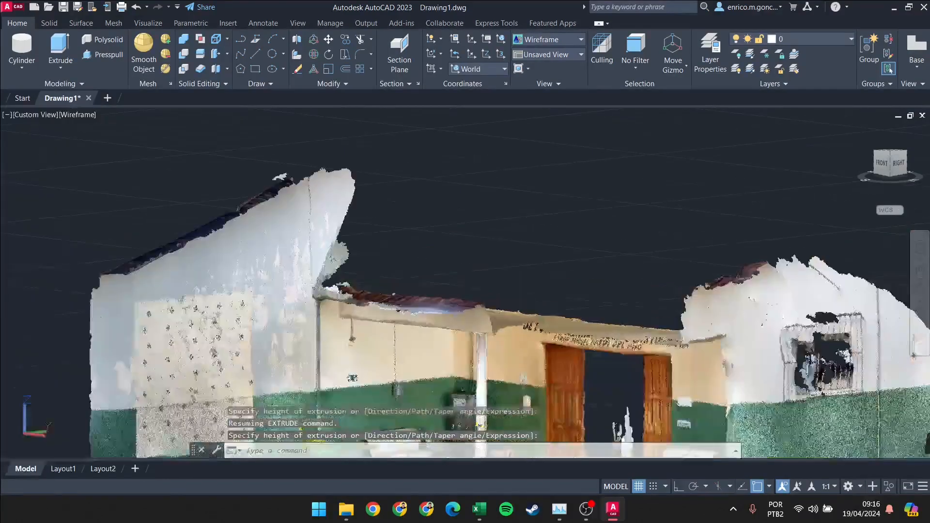
Inspect the extruded column against the point cloud from several angles and distances
scroll(481, 376, "up", 4)
middle_click_drag(479, 330, 421, 384, "shift")
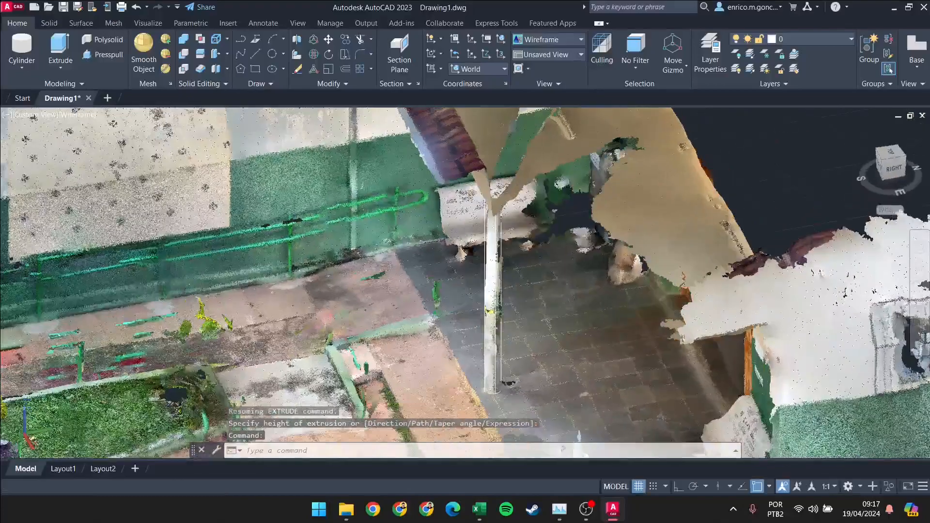
scroll(456, 344, "down", 8)
scroll(455, 344, "up", 8)
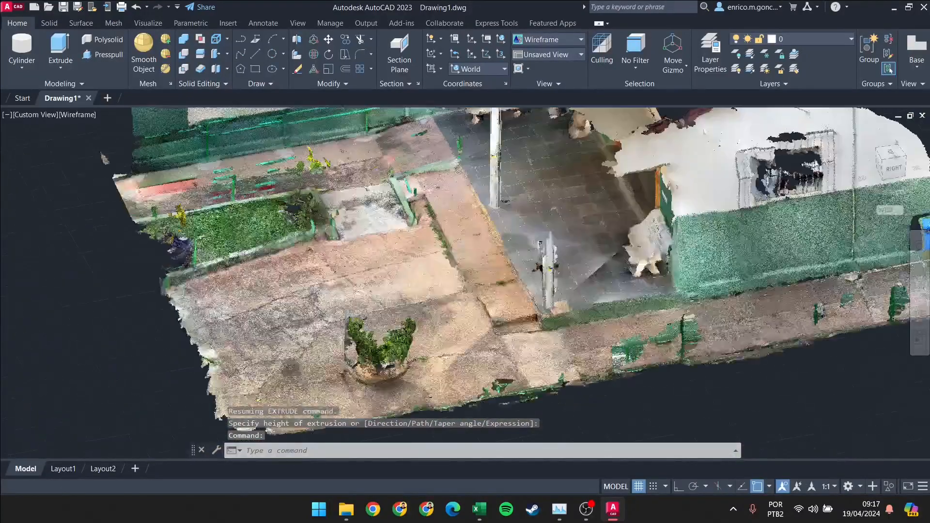
scroll(718, 278, "down", 6)
scroll(546, 152, "up", 6)
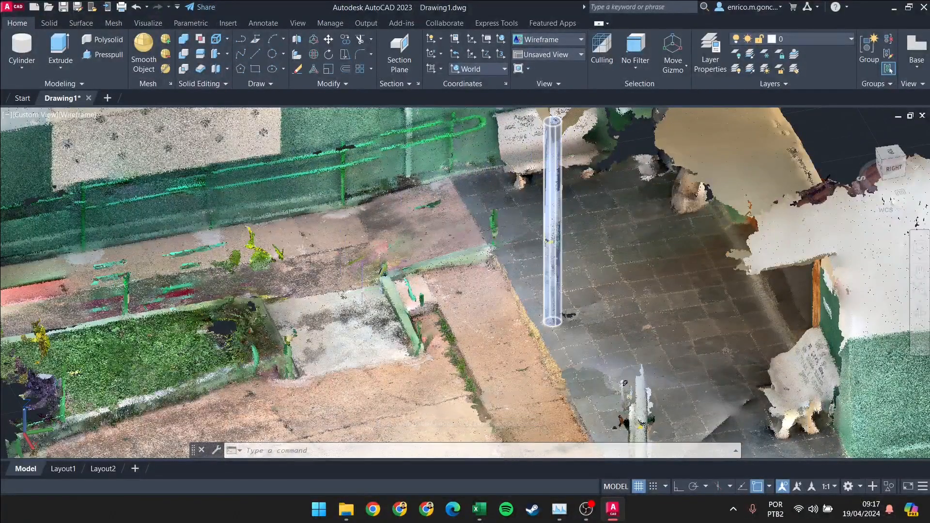
scroll(363, 292, "down", 5)
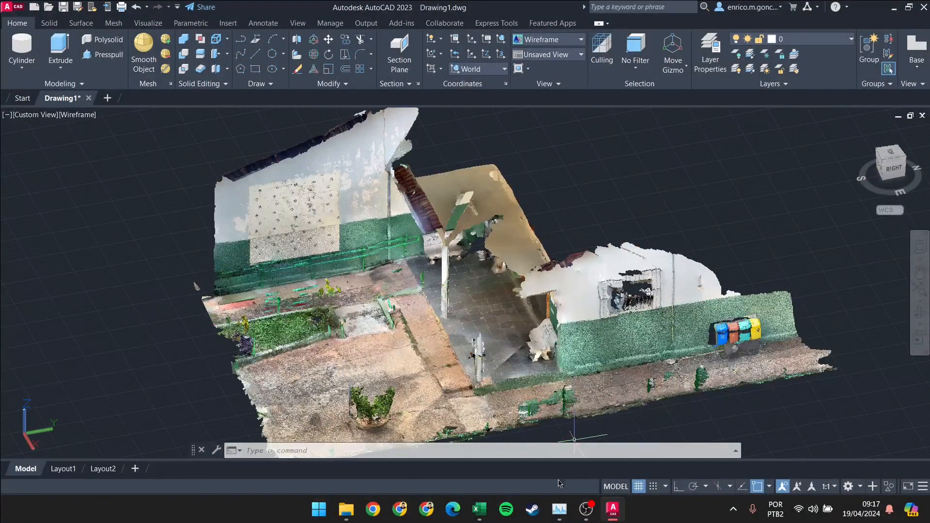
middle_click_drag(297, 304, 347, 267)
middle_click_drag(415, 275, 449, 262, "shift")
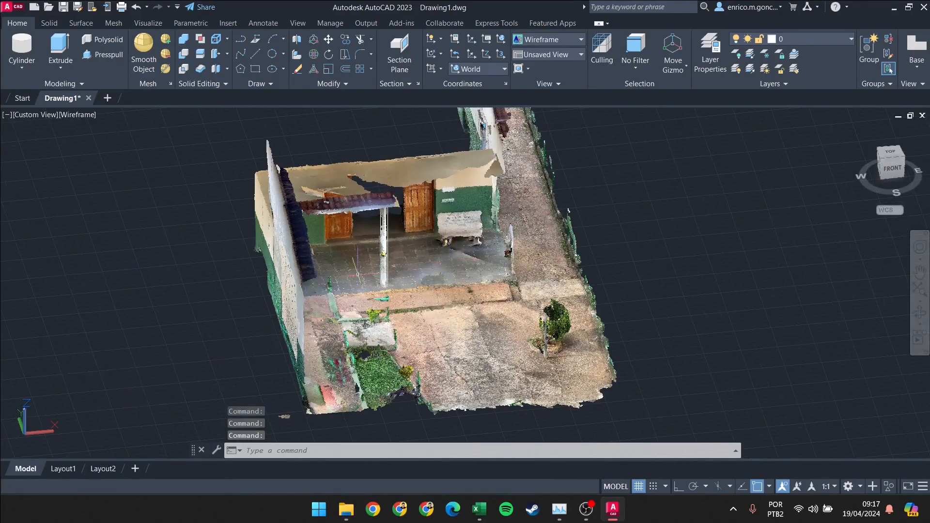
scroll(459, 230, "down", 4)
middle_click_drag(408, 246, 348, 261)
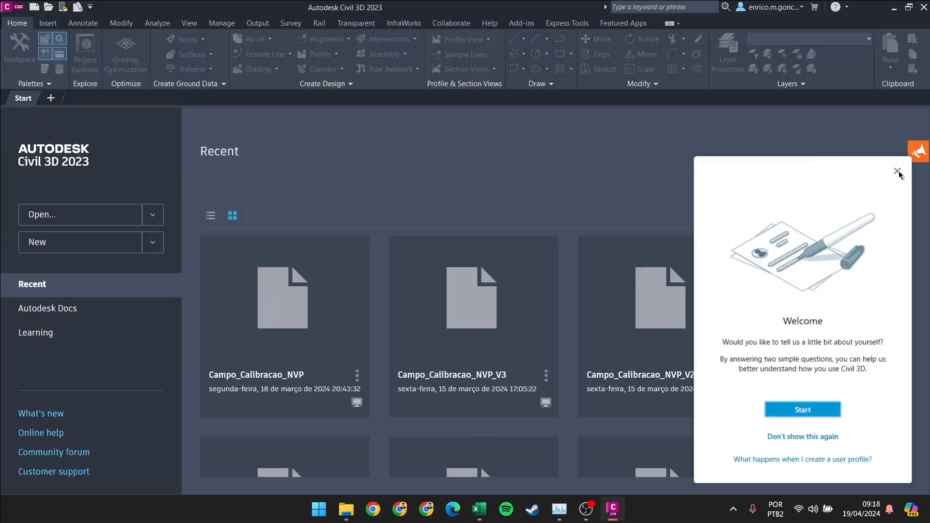
Switch to Civil 3D 2023, dismiss the welcome prompt and start a new drawing
left_click(898, 171)
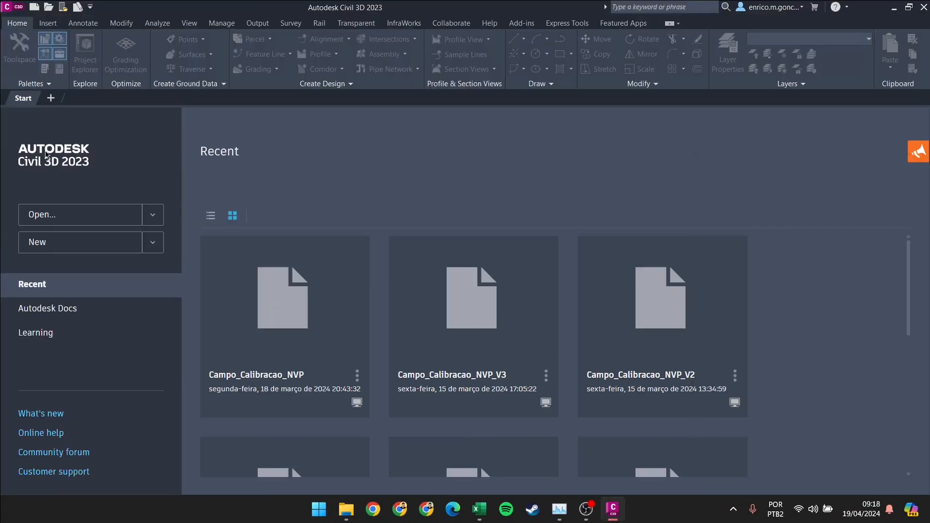
left_click(61, 252)
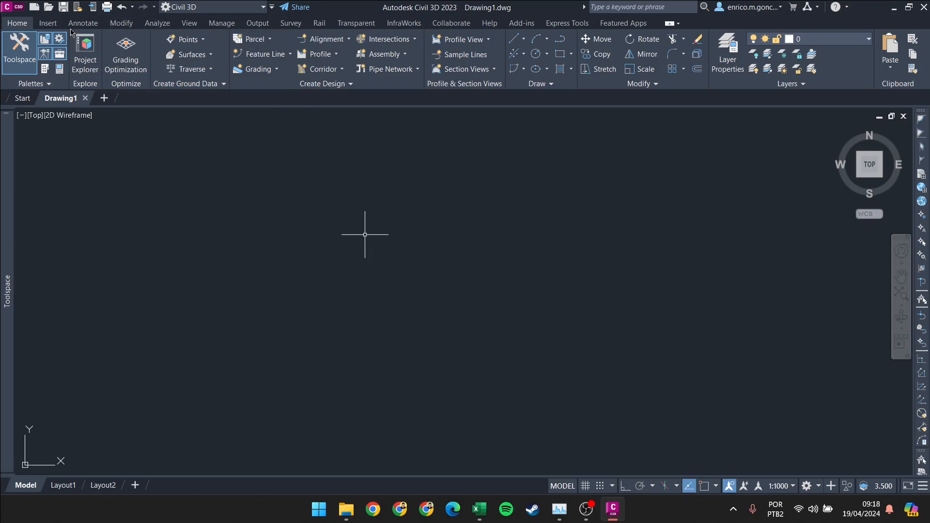
Start attaching a point cloud and browse to HDD (D:) > Artigo_RBGF_2024 > Nuvem de Pontos > IPHONE LiDAR
left_click(51, 24)
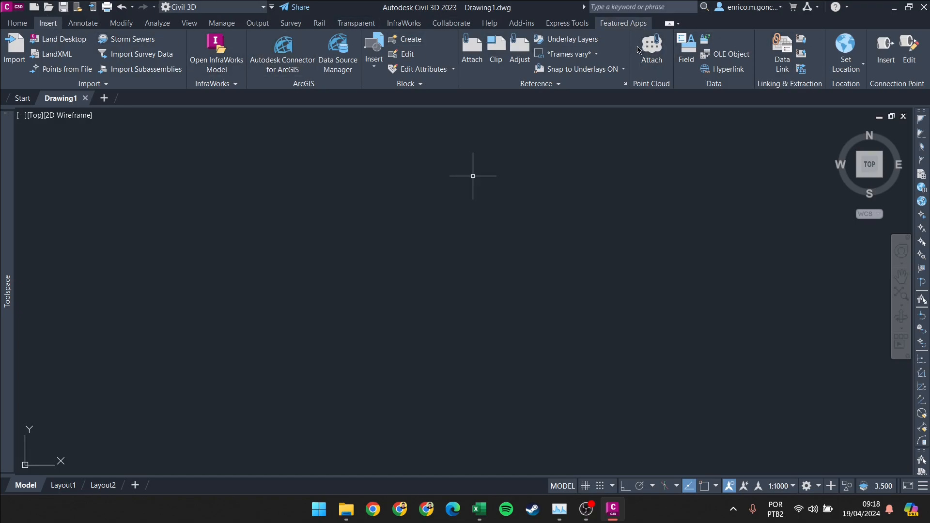
left_click(654, 58)
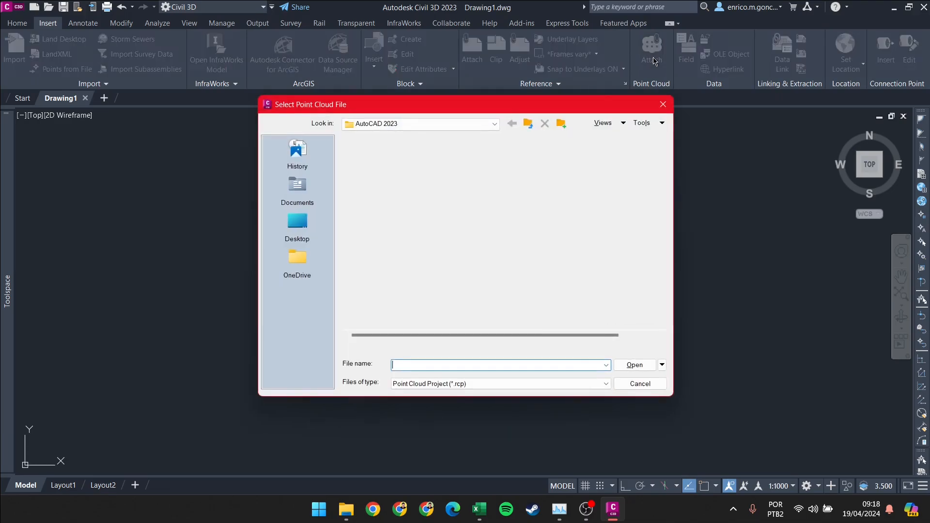
scroll(426, 228, "down", 9)
scroll(397, 209, "up", 5)
left_click(495, 123)
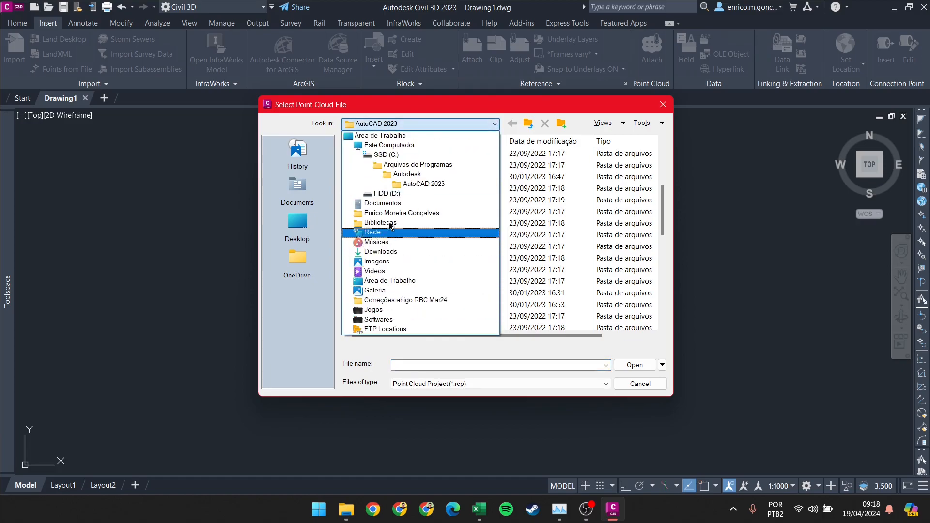
left_click(393, 195)
double_click(406, 154)
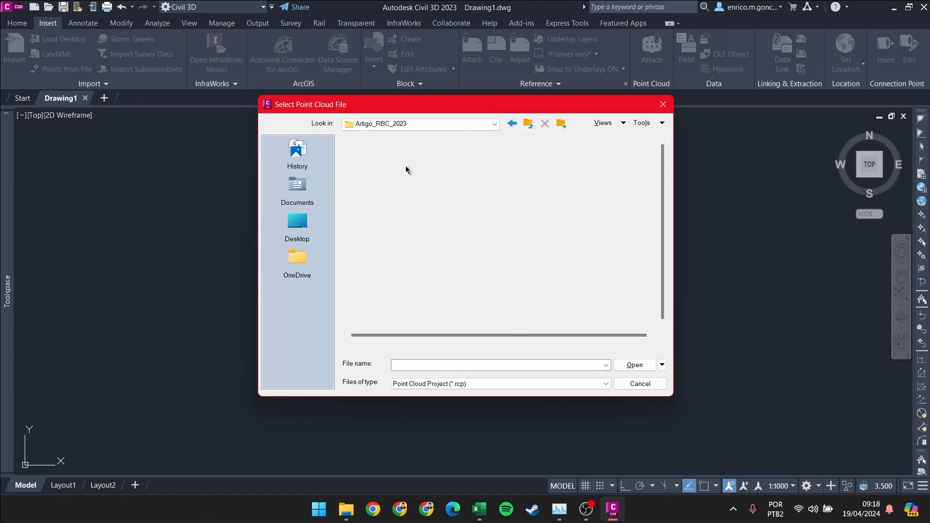
left_click(512, 124)
double_click(416, 164)
double_click(385, 212)
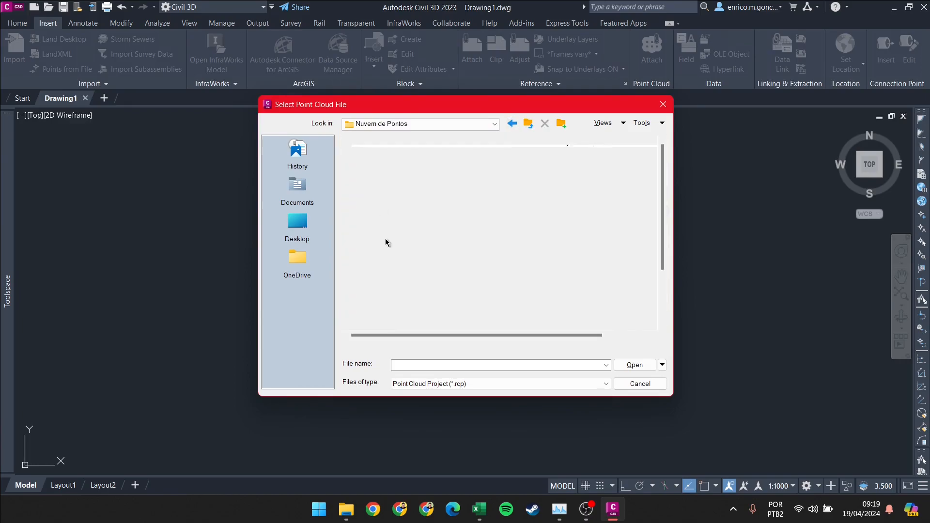
double_click(420, 187)
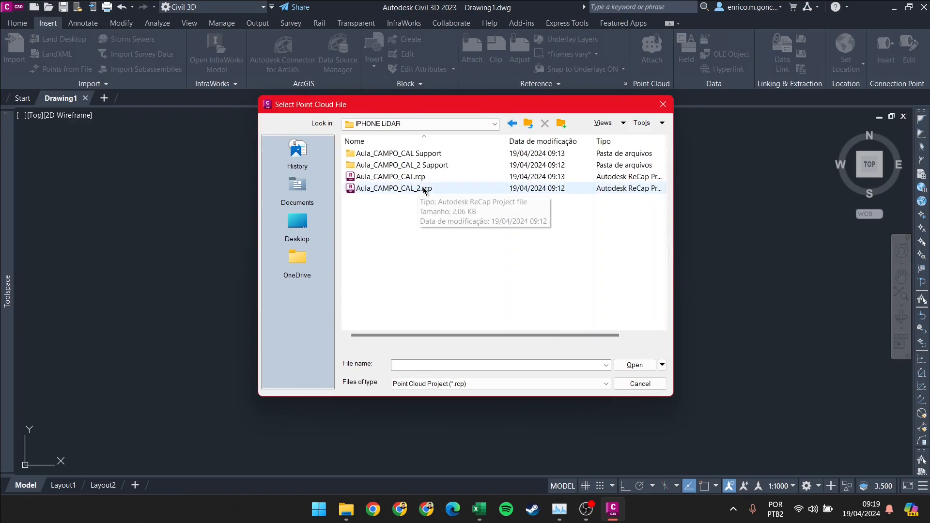
Attach Aula_CAMPO_CAL_2.rcp with a relative path, insertion point 0,0,0, scale 1.000 and zoom to the point cloud
left_click(393, 190)
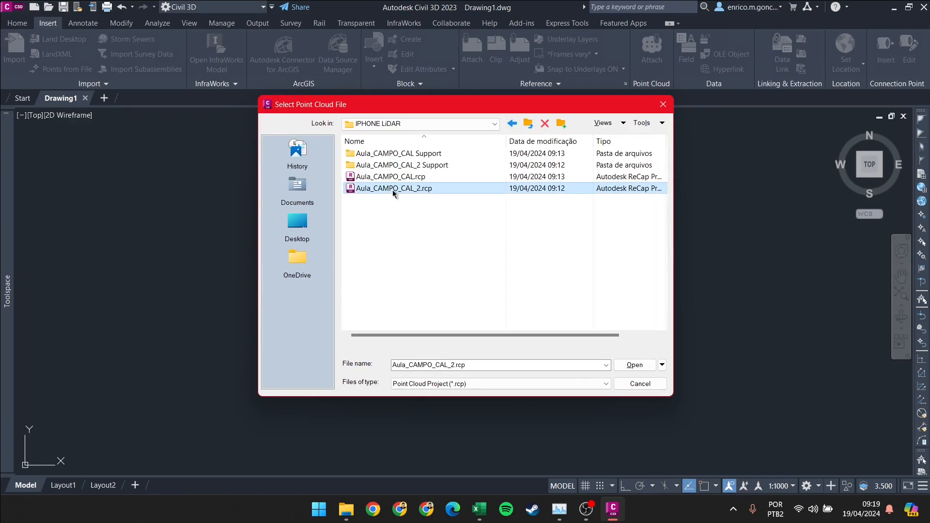
left_click(634, 364)
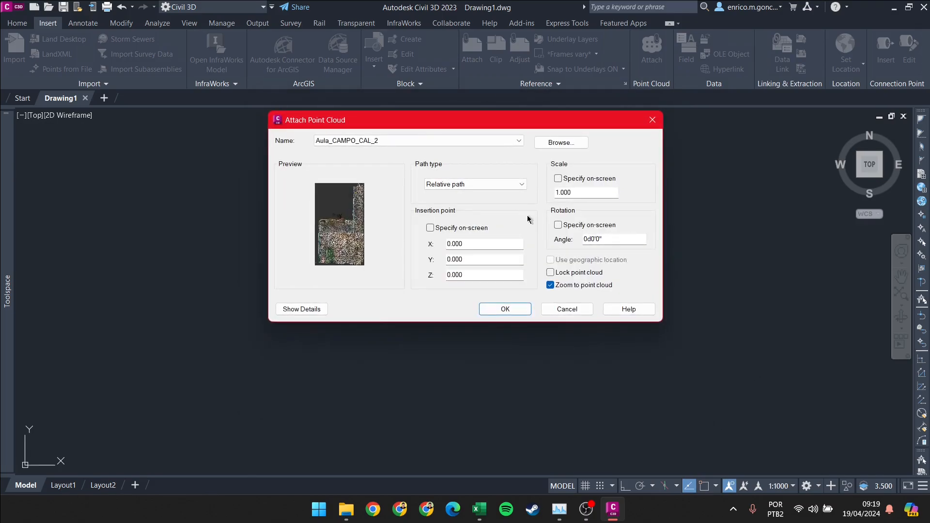
left_click(499, 308)
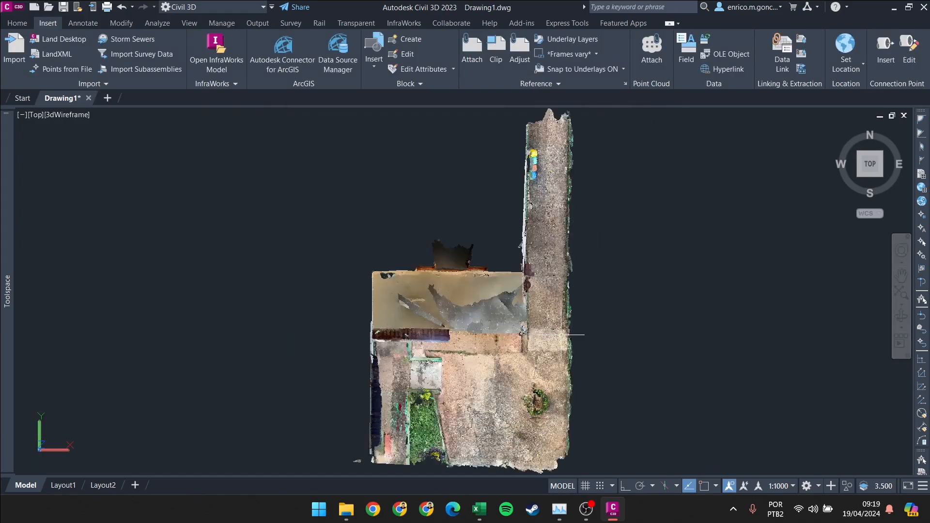
Examine the attached point cloud in Civil 3D from above and in an angled 3D view
scroll(598, 216, "down", 2)
scroll(545, 398, "up", 2)
middle_click_drag(540, 388, 443, 285, "shift")
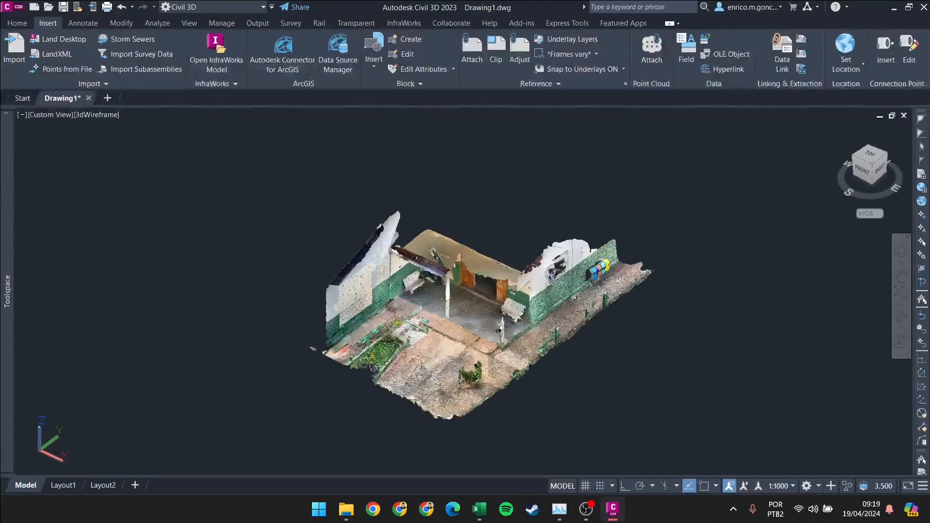
scroll(458, 289, "up", 4)
scroll(477, 339, "down", 3)
scroll(556, 396, "up", 2)
scroll(557, 396, "down", 2)
scroll(556, 396, "up", 4)
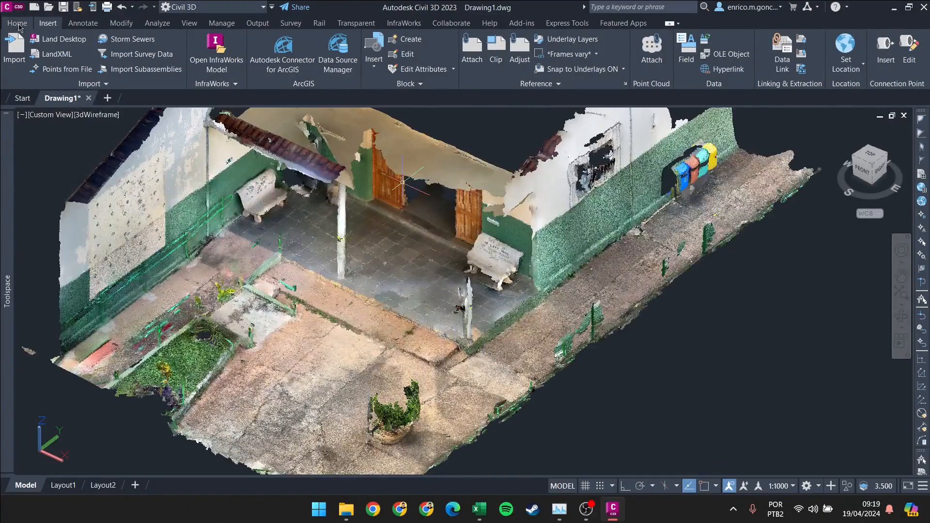
left_click(17, 23)
scroll(335, 328, "down", 5)
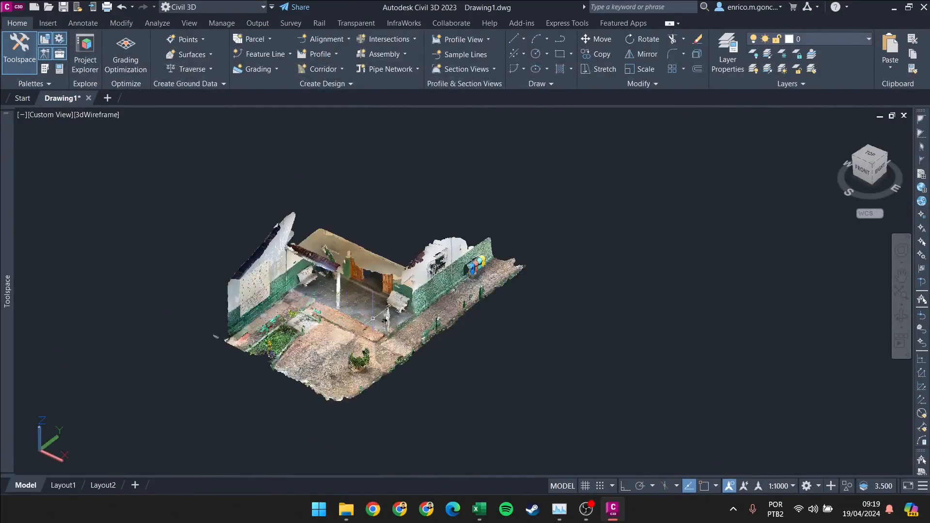
scroll(375, 324, "up", 6)
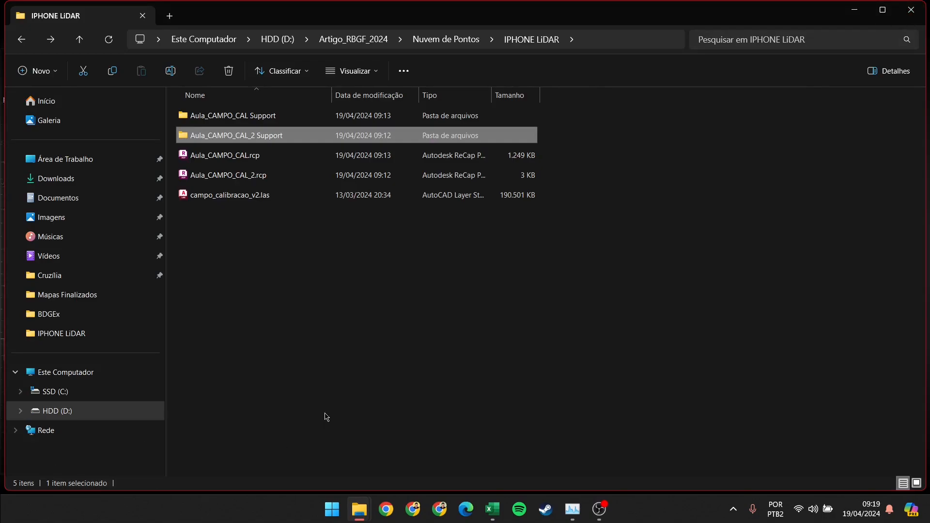
Minimize the file explorer window, then find and launch CloudCompare
left_click(855, 9)
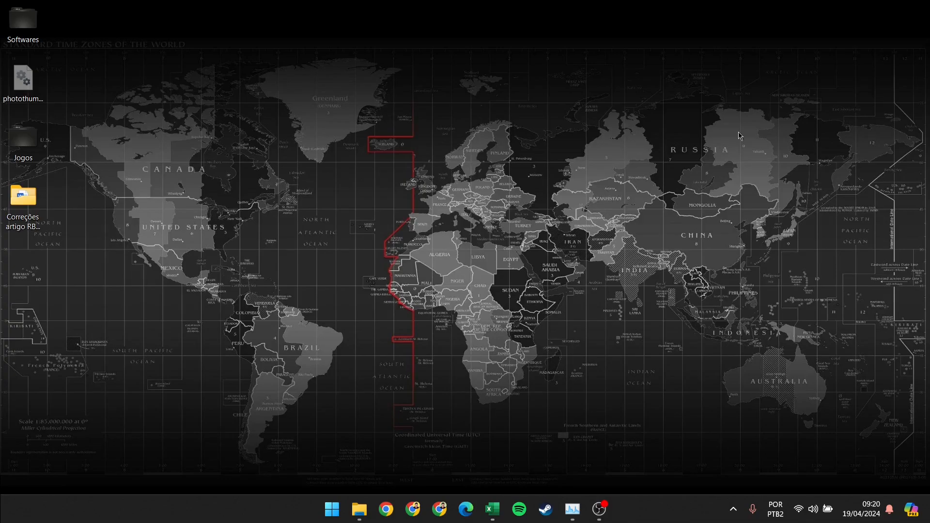
left_click(332, 511)
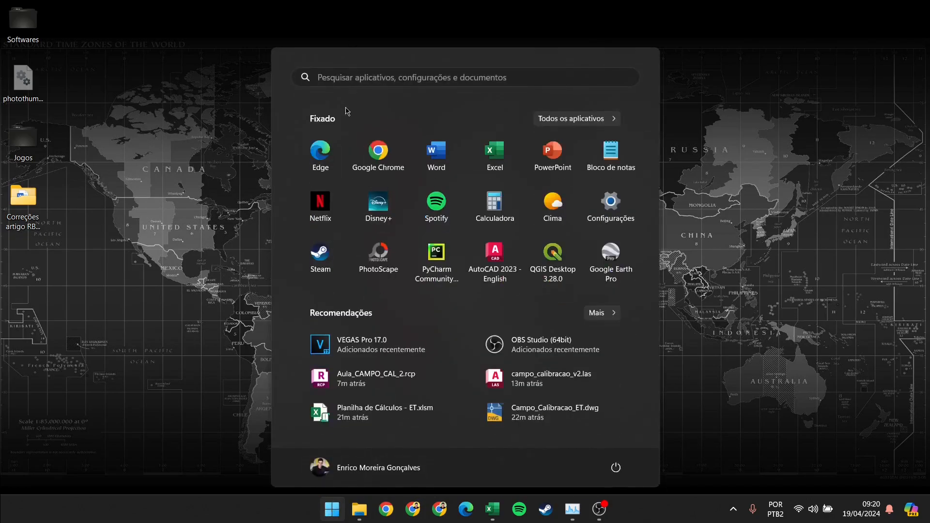
left_click(359, 79)
type("clound")
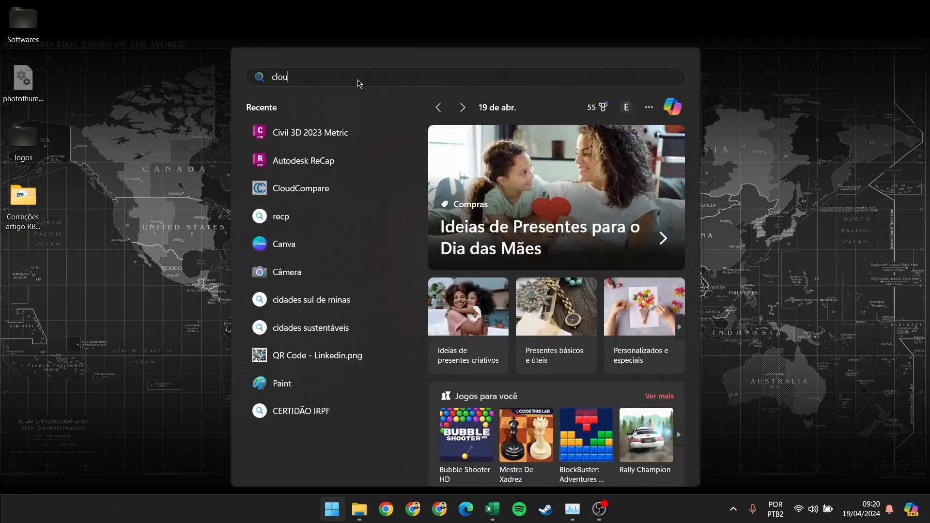
key("BackSpace")
key("BackSpace")
key("BackSpace")
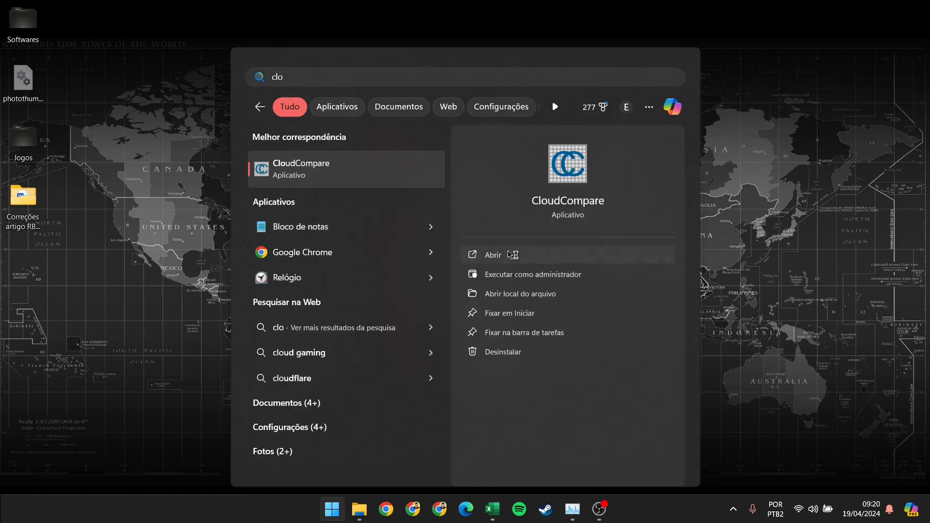
left_click(509, 254)
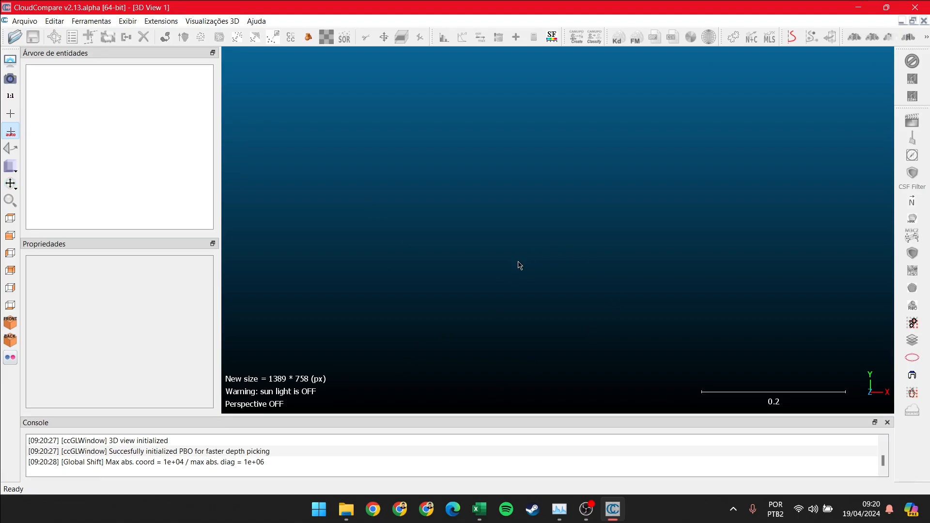
Switch to the Excel workbook Planilha de Cálculos - ET.xlsm and examine the E0–E3 control point table on the PLANILHA DE CAMPO sheet
left_click(479, 509)
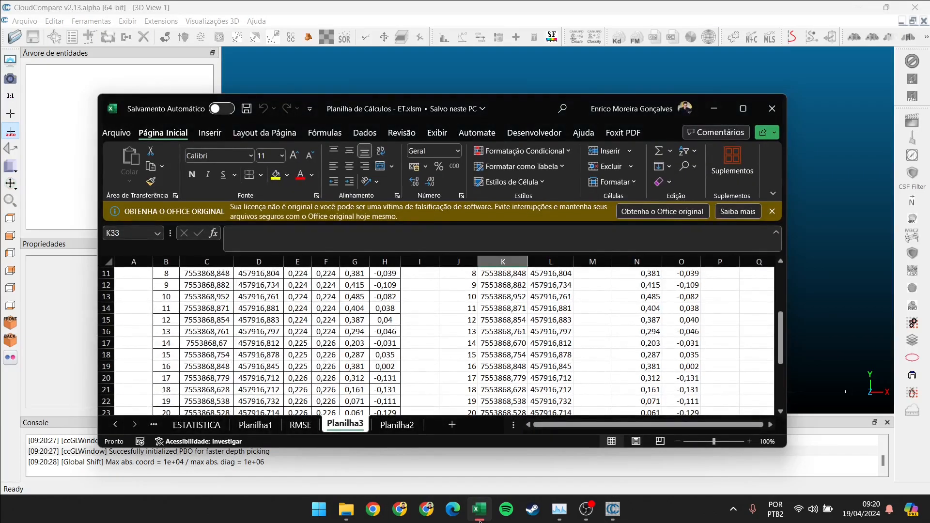
left_click(743, 109)
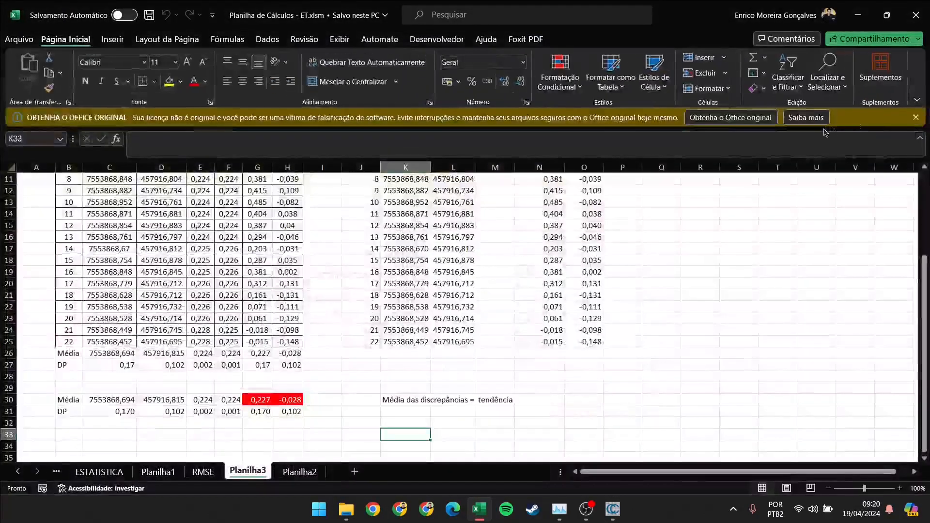
scroll(598, 264, "up", 4)
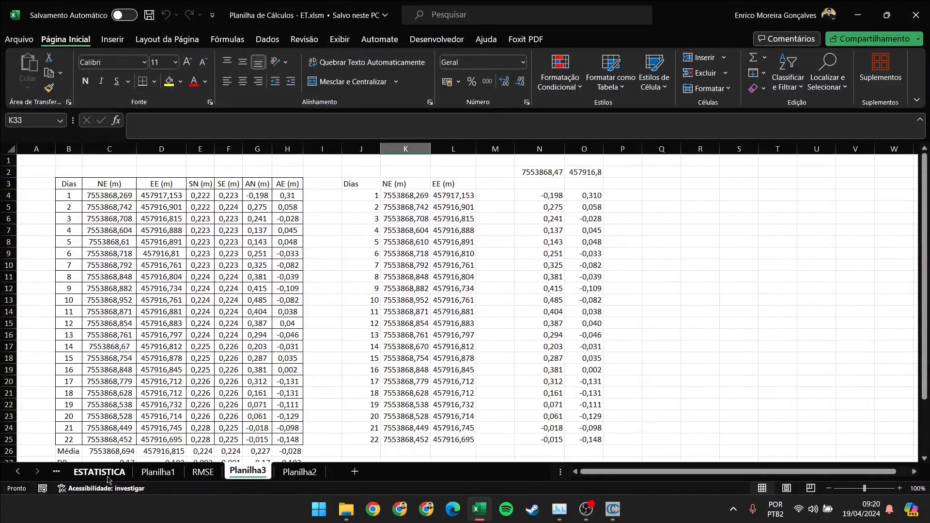
left_click(16, 472)
left_click(117, 472)
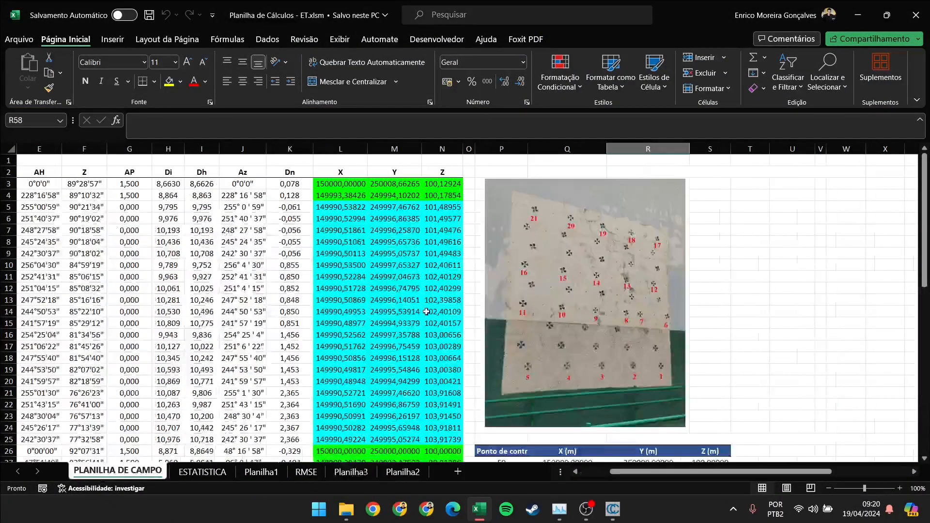
left_click_drag(678, 472, 657, 472)
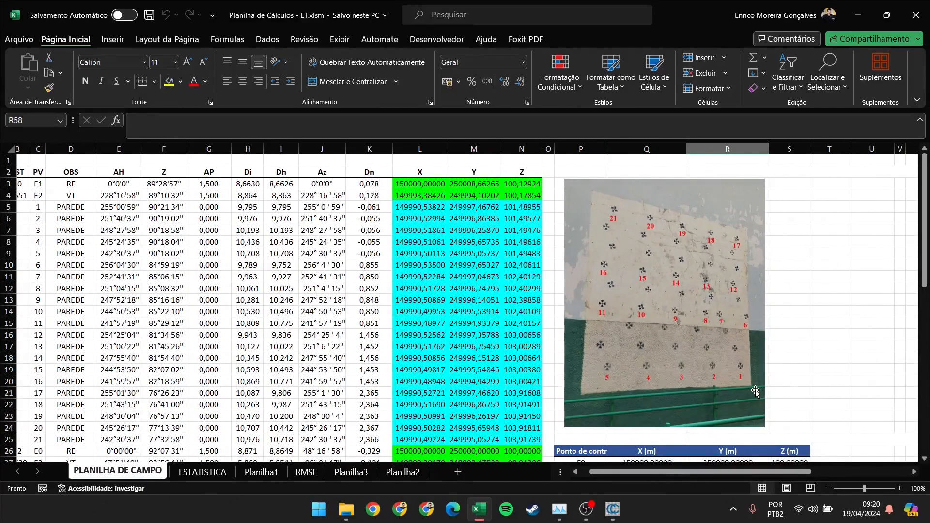
scroll(826, 338, "down", 3)
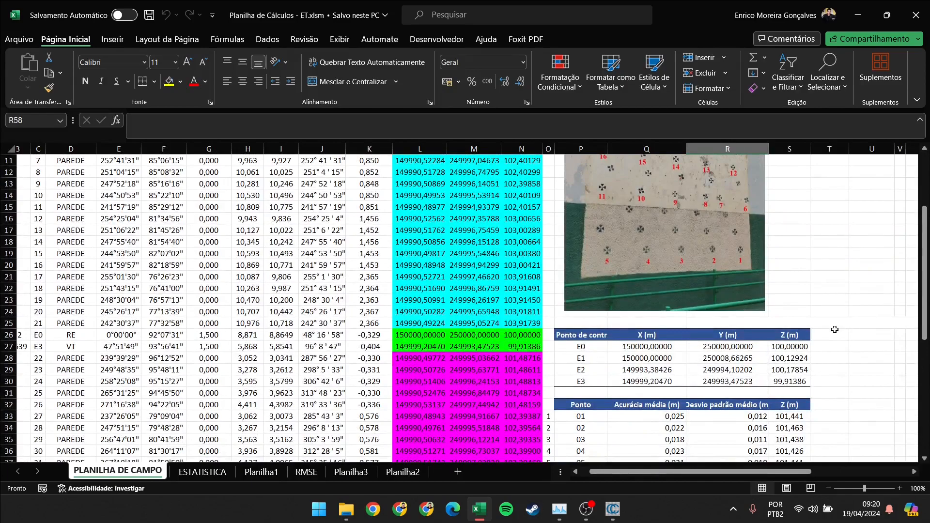
scroll(839, 202, "down", 2)
left_click_drag(601, 289, 790, 323)
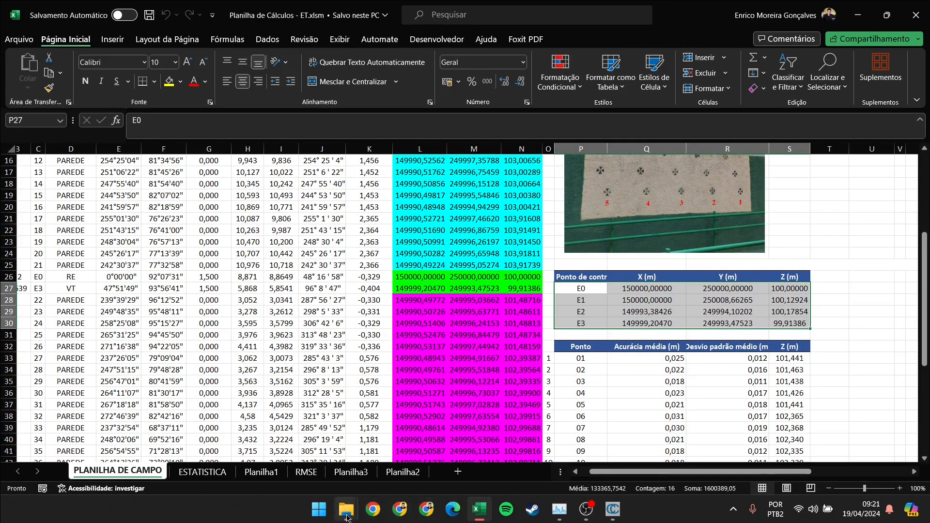
Switch to the file explorer and open Pontos de controle.txt from Artigo_RBGF_2024 > Dados estação total
mouse_move(346, 509)
left_click(300, 469)
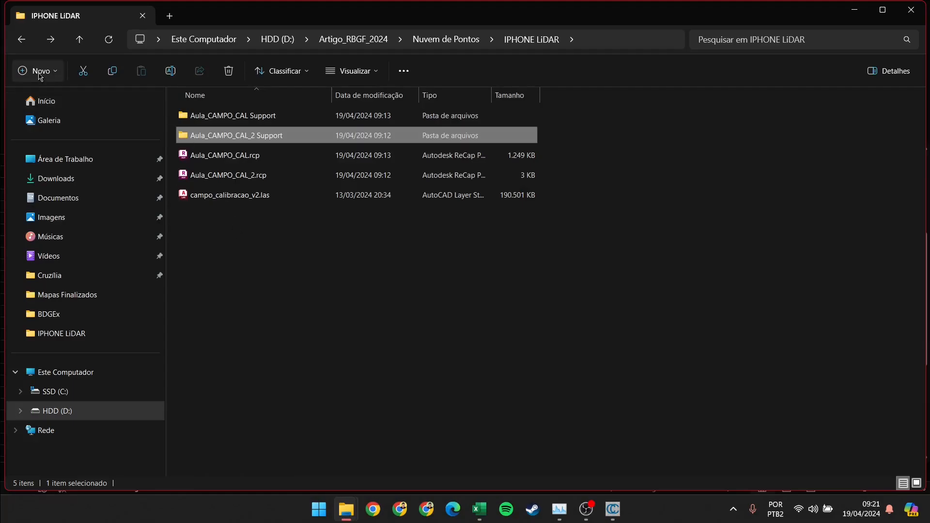
left_click(21, 40)
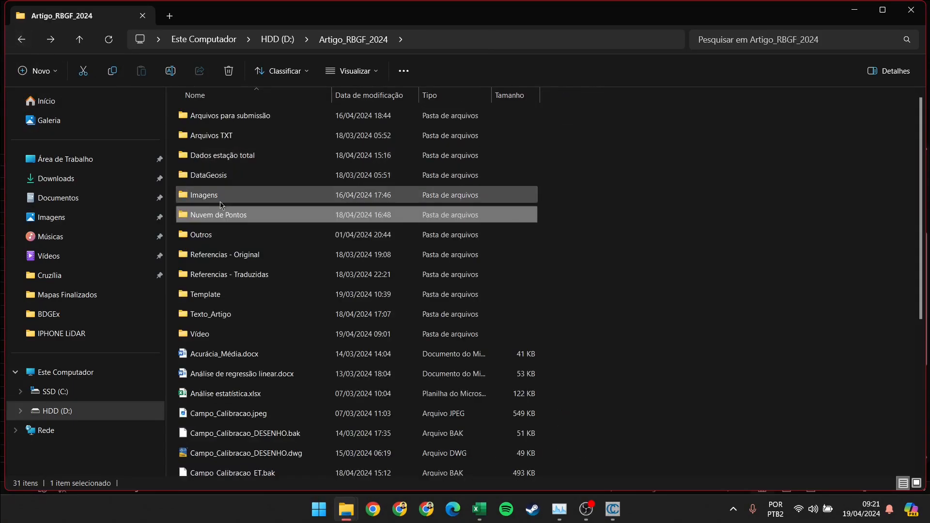
double_click(231, 156)
double_click(216, 277)
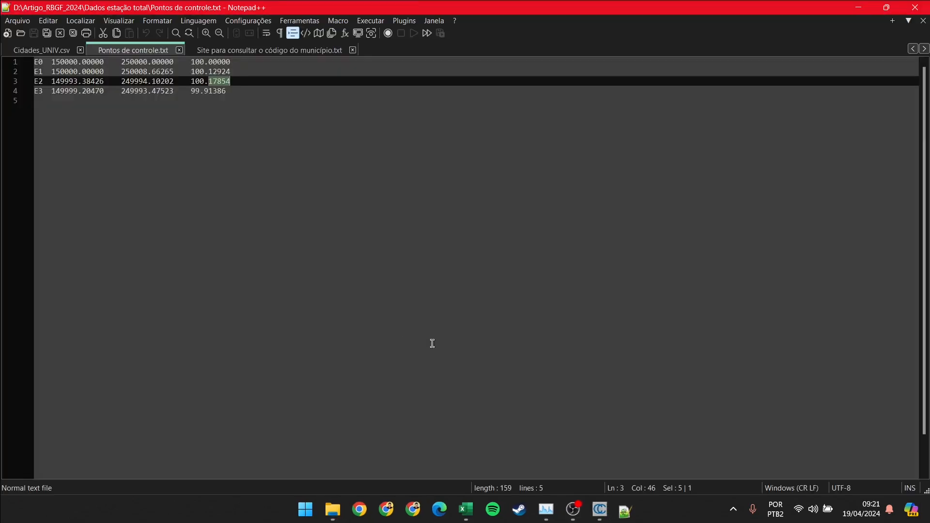
Examine the names and X, Y, Z coordinates of the control points in the text file, then close Notepad++
left_click_drag(46, 61, 71, 135)
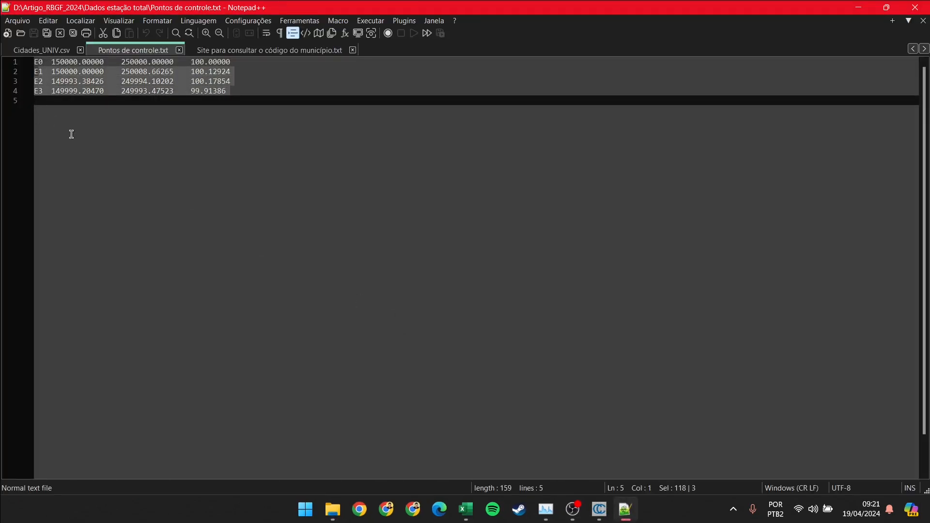
left_click(71, 135)
left_click(74, 81)
left_click(157, 80)
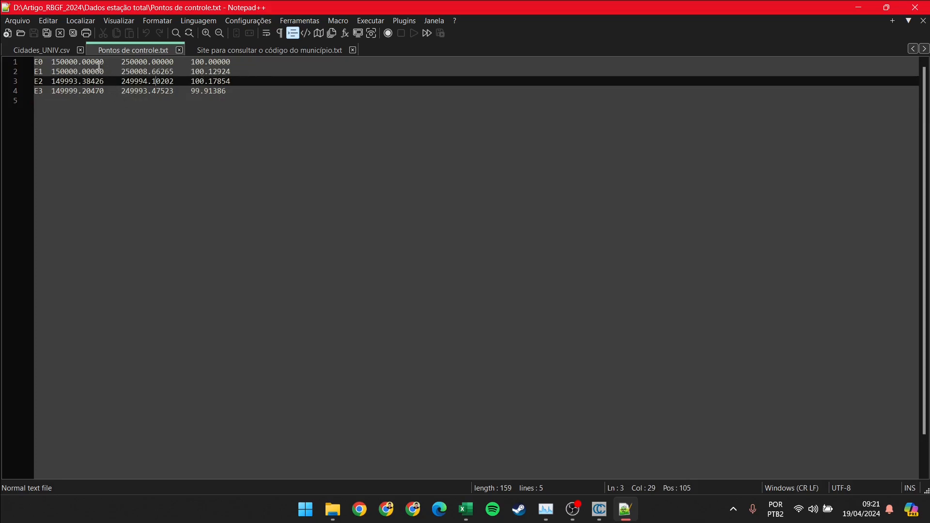
left_click_drag(107, 62, 53, 58)
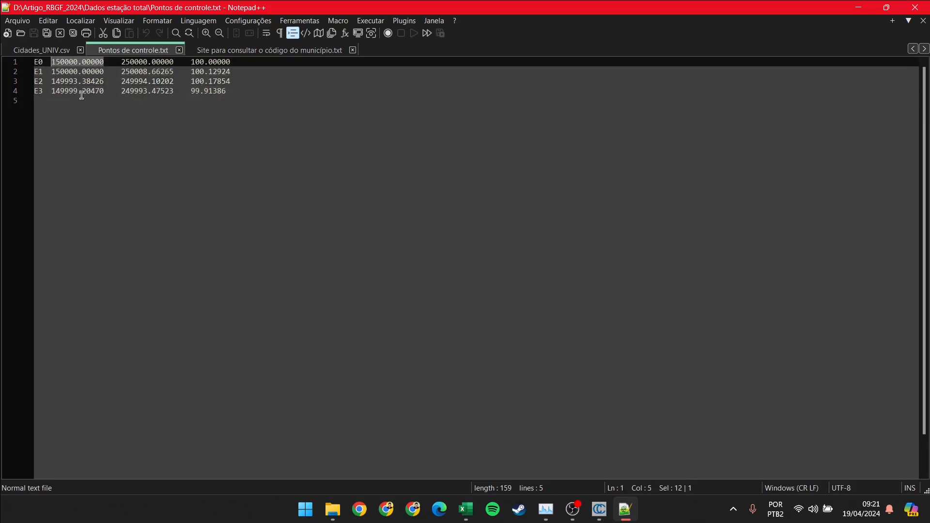
left_click_drag(127, 71, 162, 62)
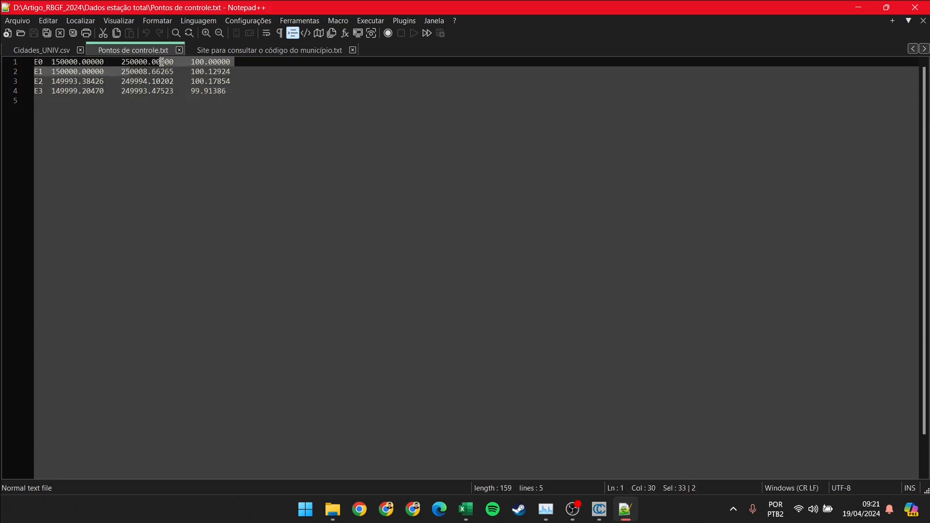
left_click(222, 62)
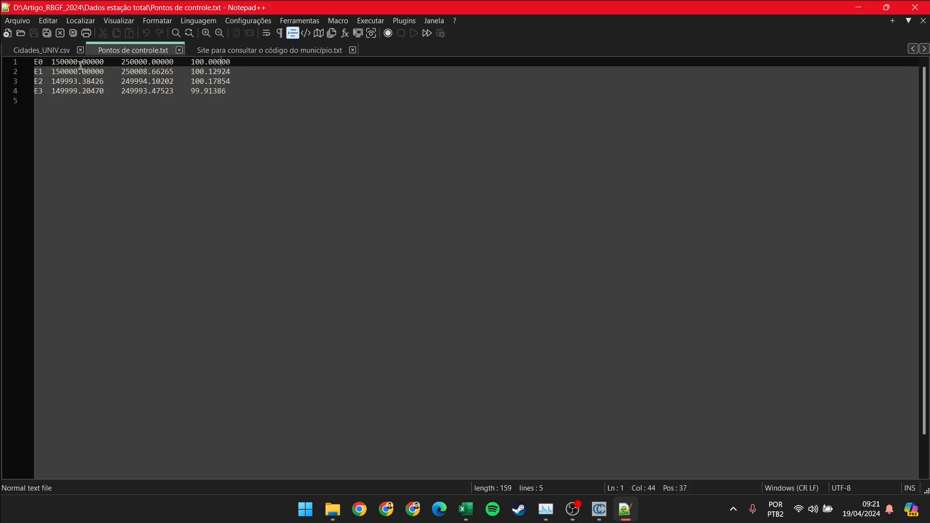
left_click(916, 7)
Switch back to CloudCompare, start opening a file and browse to Artigo_RBGF_2024 > Dados estação total
left_click(612, 509)
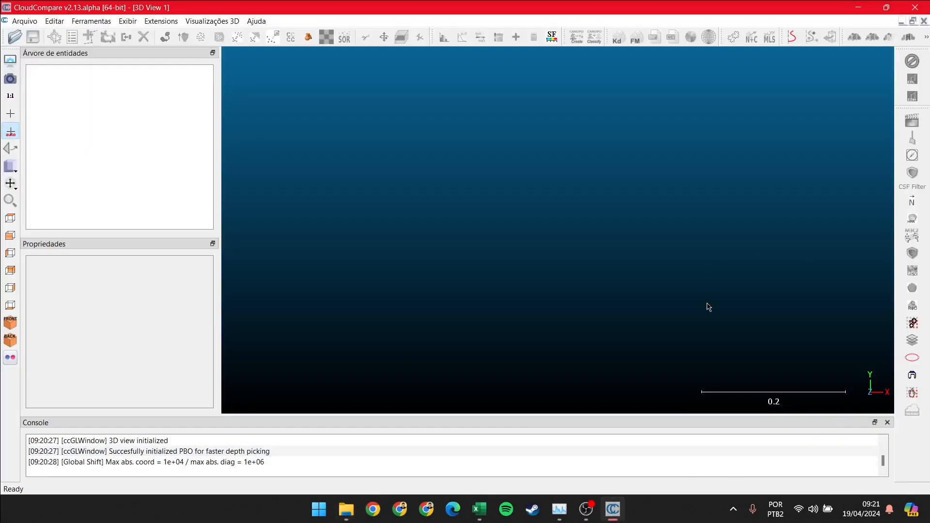
left_click(26, 21)
left_click(30, 33)
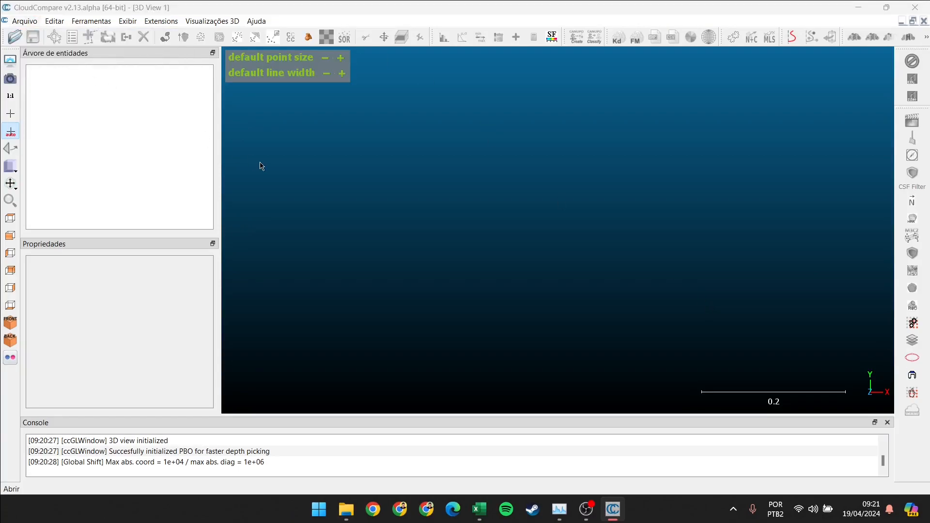
scroll(183, 173, "down", 2)
scroll(184, 171, "up", 2)
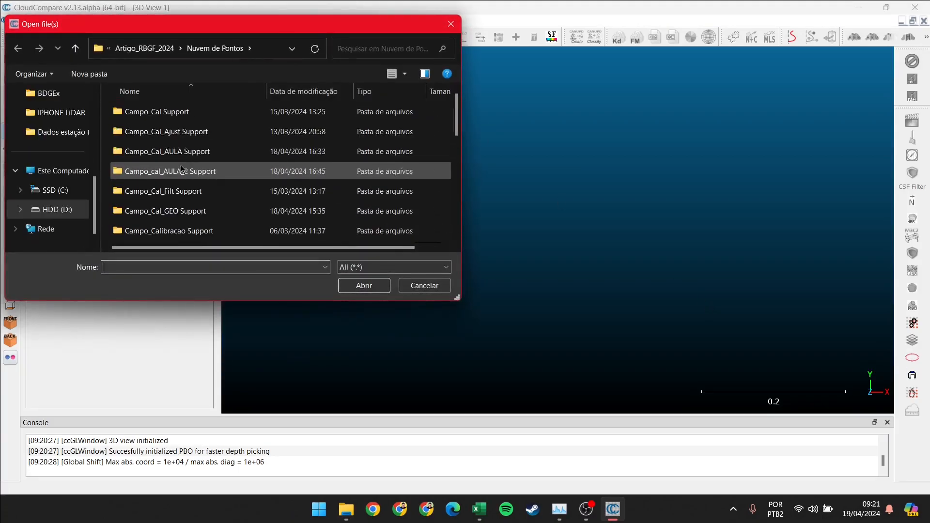
left_click(153, 47)
double_click(156, 151)
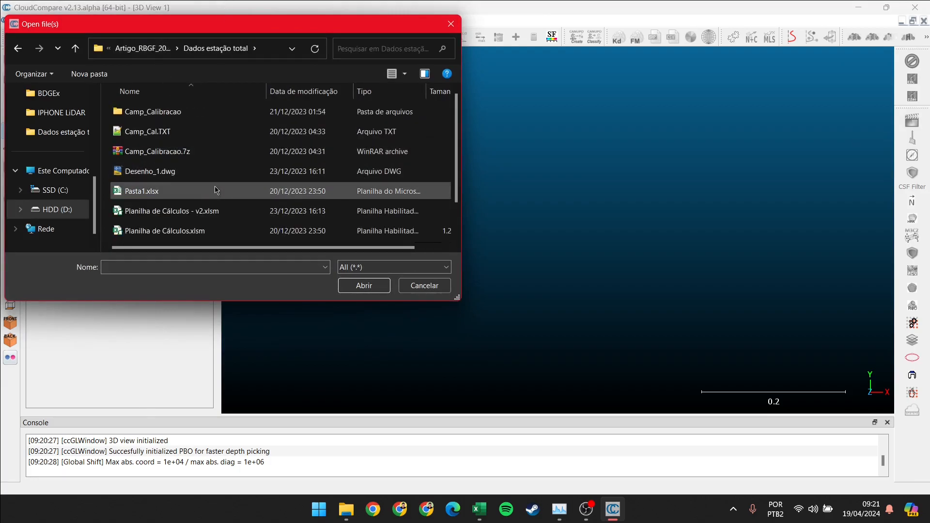
Open Pontos de controle.txt and set column 1, which holds the point names, to Ignore for the ASCII import
scroll(166, 216, "down", 1)
left_click(167, 239)
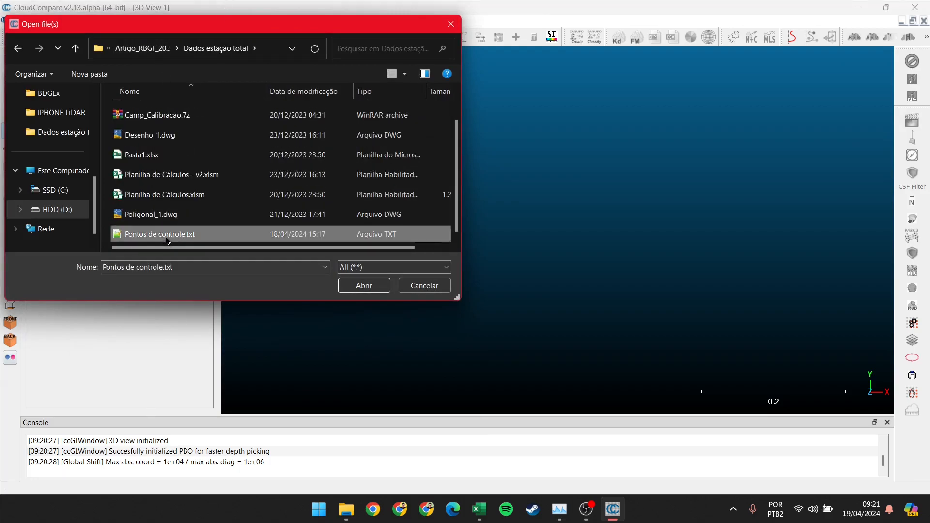
left_click(354, 286)
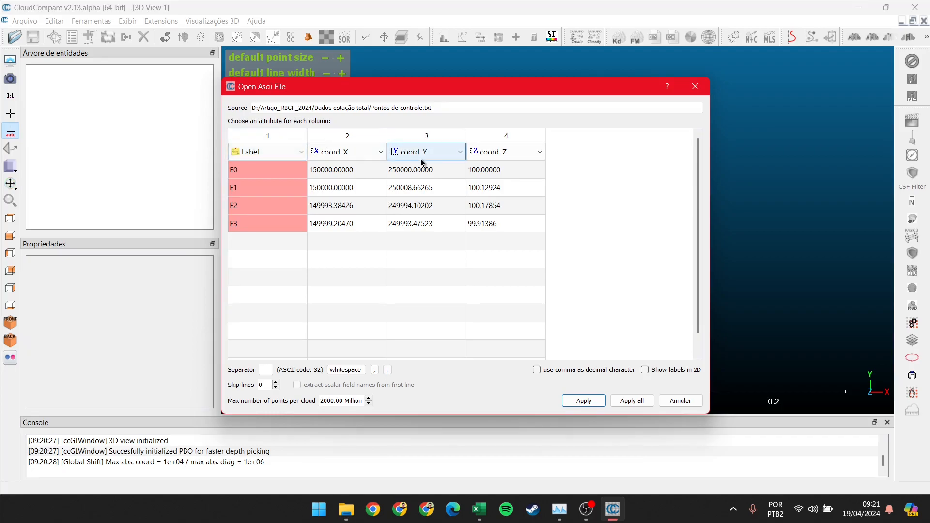
left_click(297, 154)
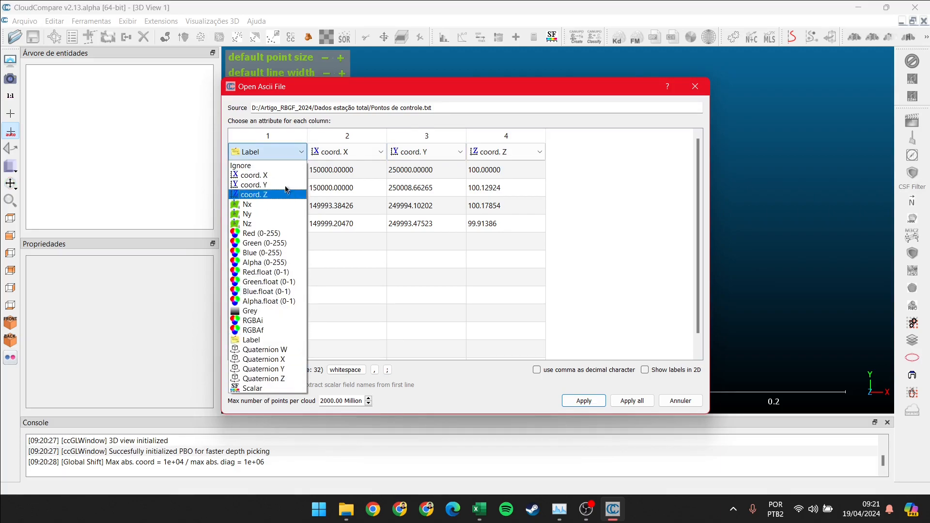
left_click(246, 167)
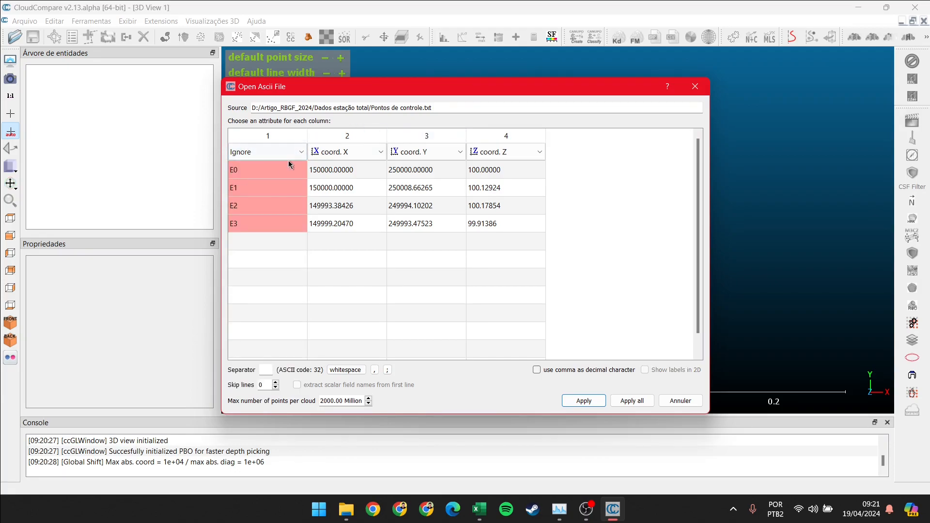
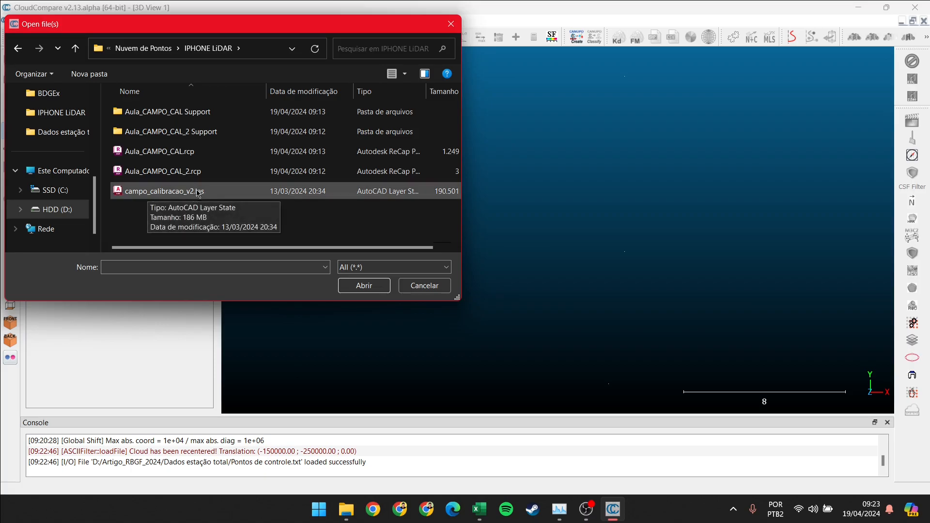
Load campo_calibracao_v2.las with all standard fields, applying the previous global shift of -150000, -250000, 0 and scale 1 to all
left_click(199, 197)
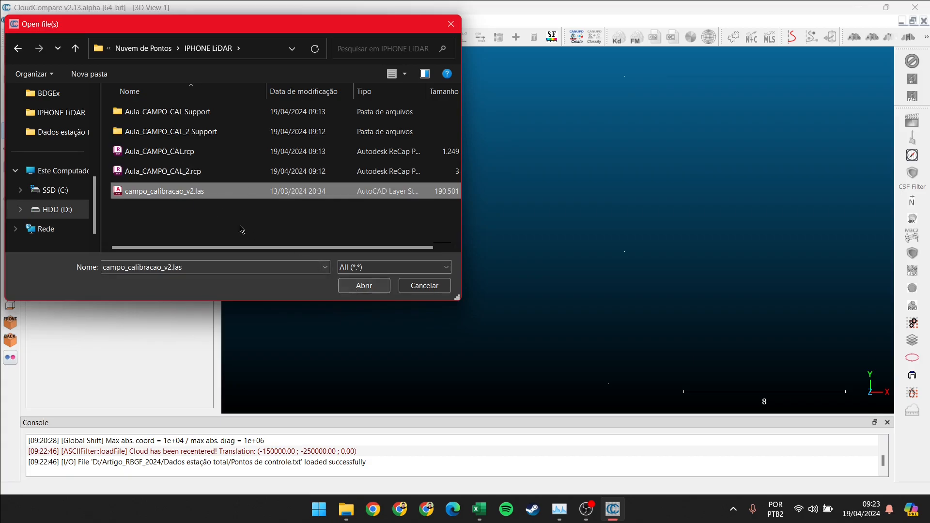
left_click(371, 286)
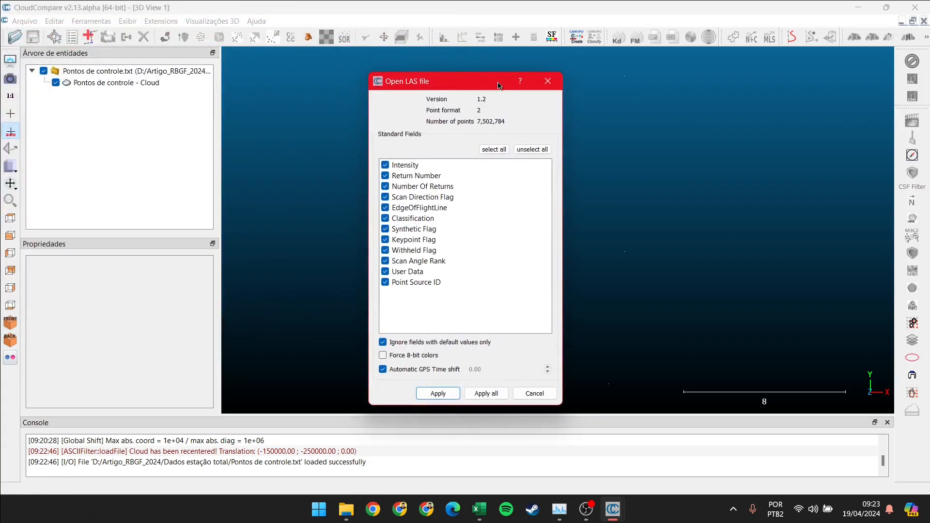
left_click(480, 394)
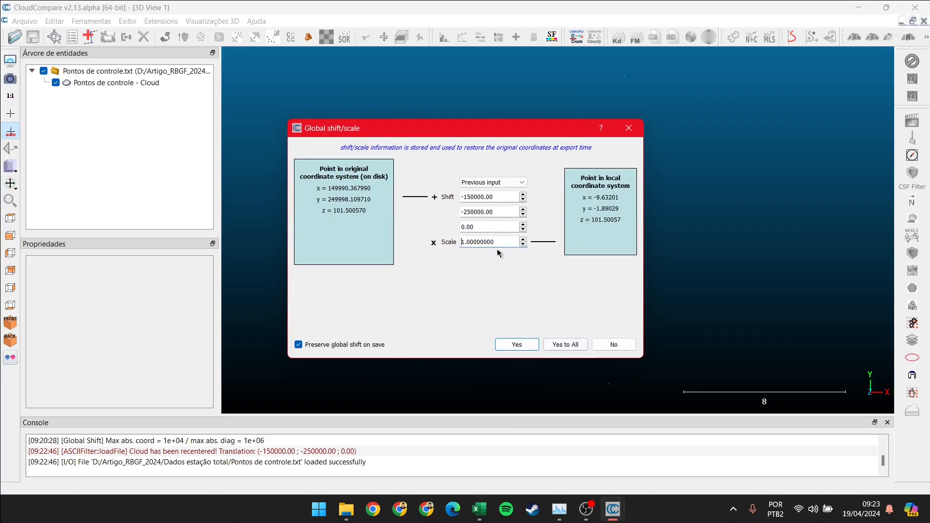
double_click(476, 196)
left_click_drag(490, 211, 461, 211)
left_click(561, 345)
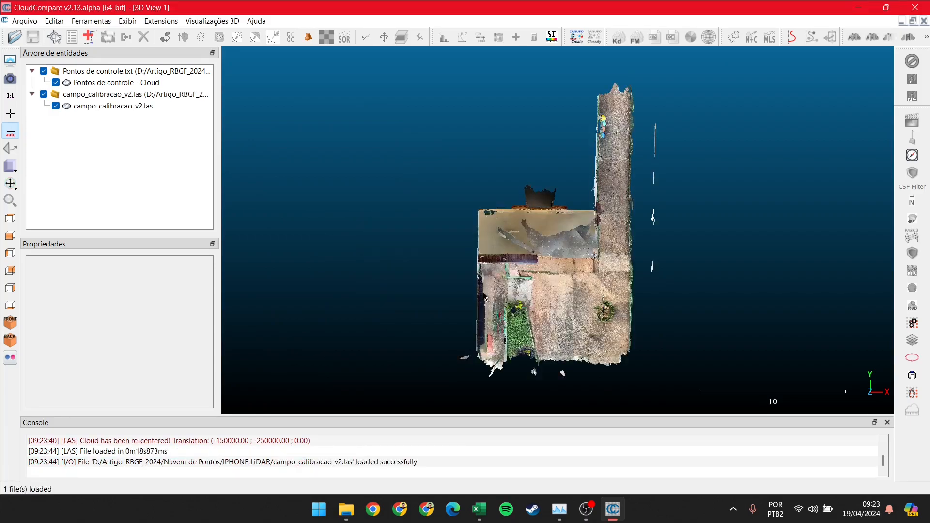
scroll(490, 238, "down", 3)
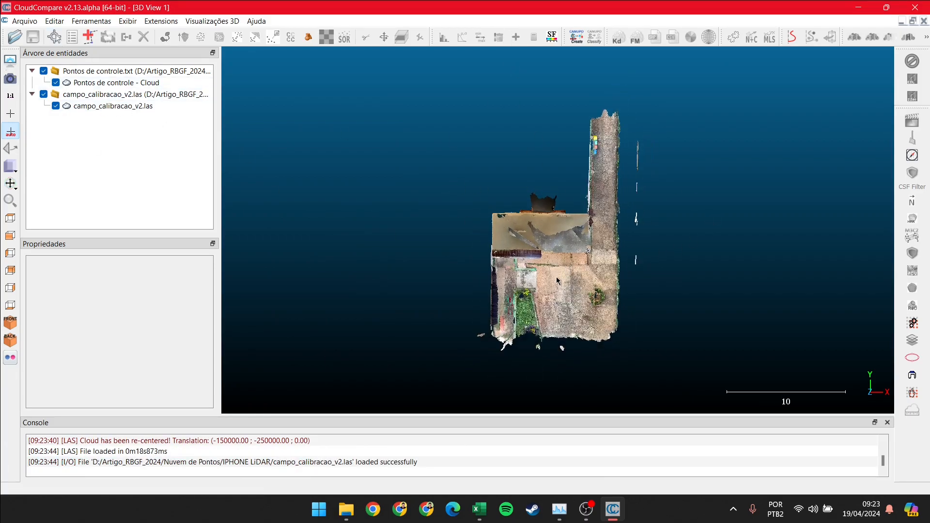
mouse_move(550, 265)
right_mouse_down()
mouse_move(519, 239)
mouse_move(547, 255)
right_mouse_up()
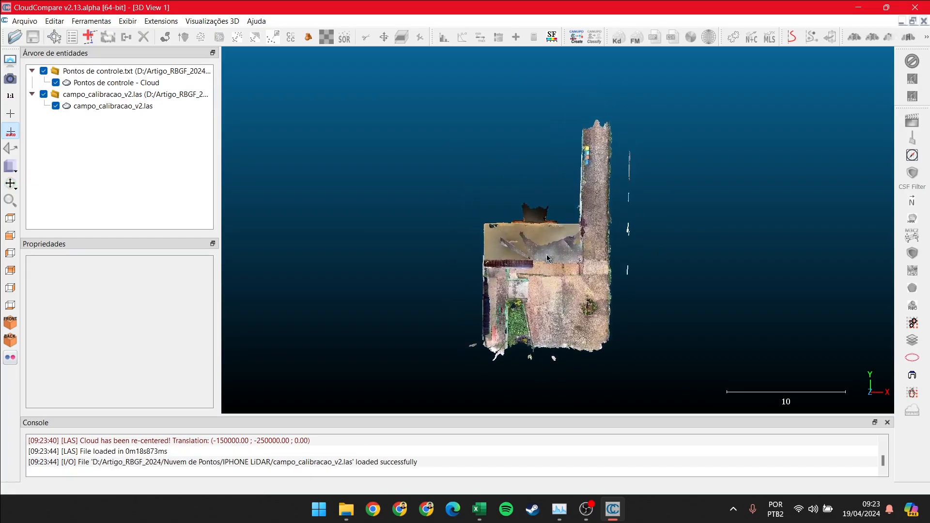
Hide the campo_calibracao_v2.las cloud and set the point size of Pontos de controle - Cloud to 4
left_click(56, 105)
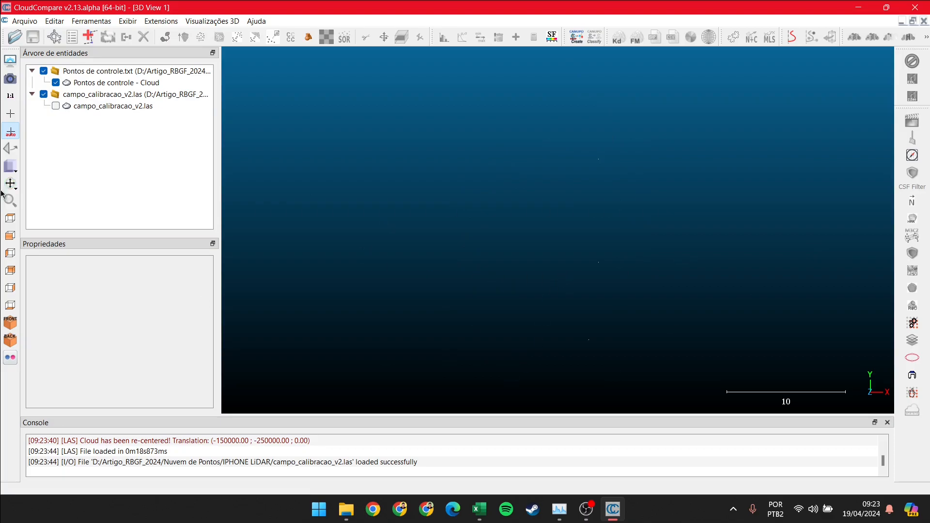
scroll(588, 343, "up", 4)
left_click(91, 83)
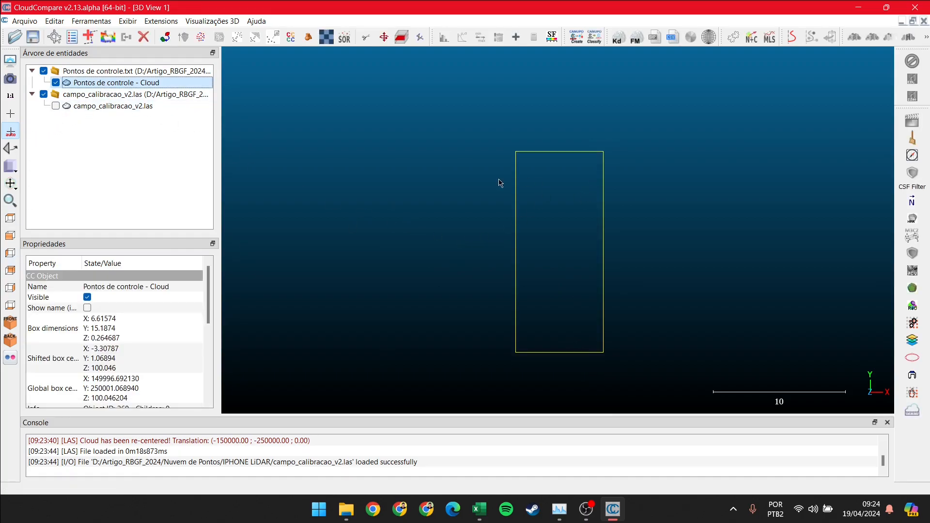
scroll(119, 359, "down", 6)
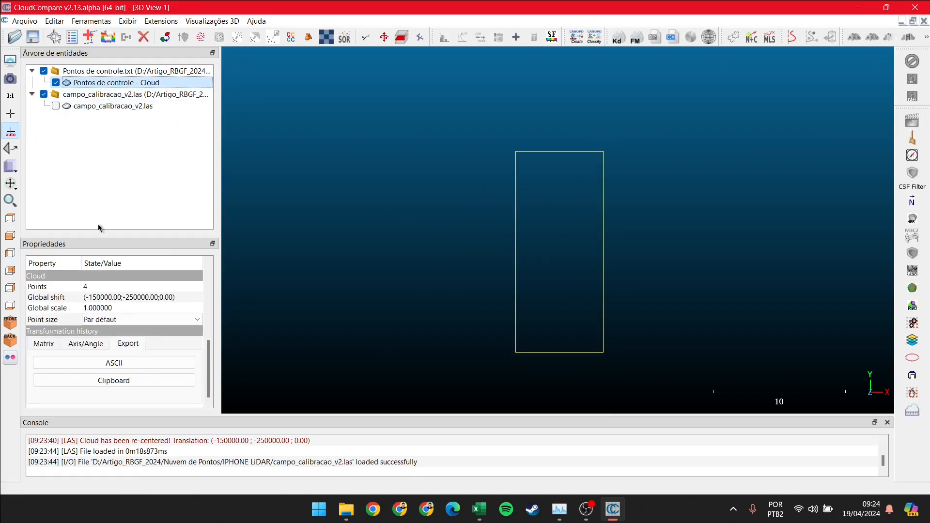
scroll(90, 297, "up", 6)
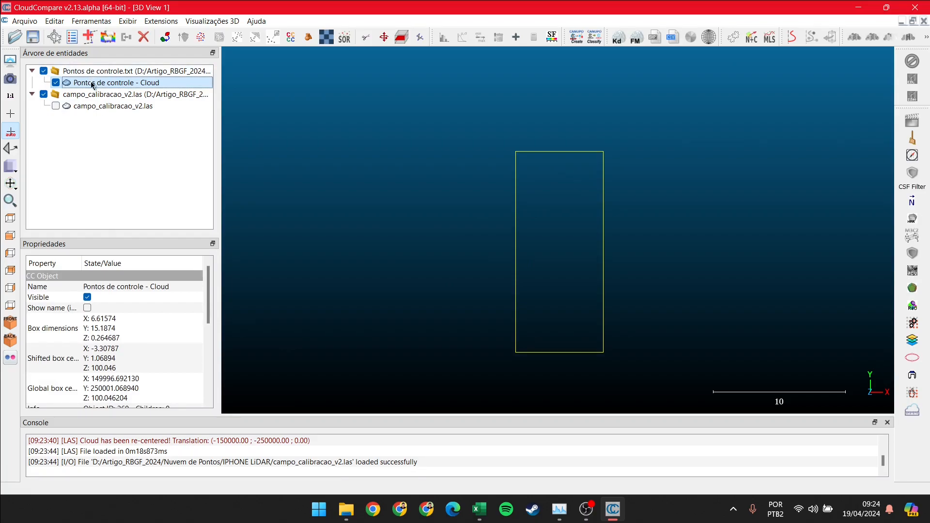
scroll(139, 310, "down", 6)
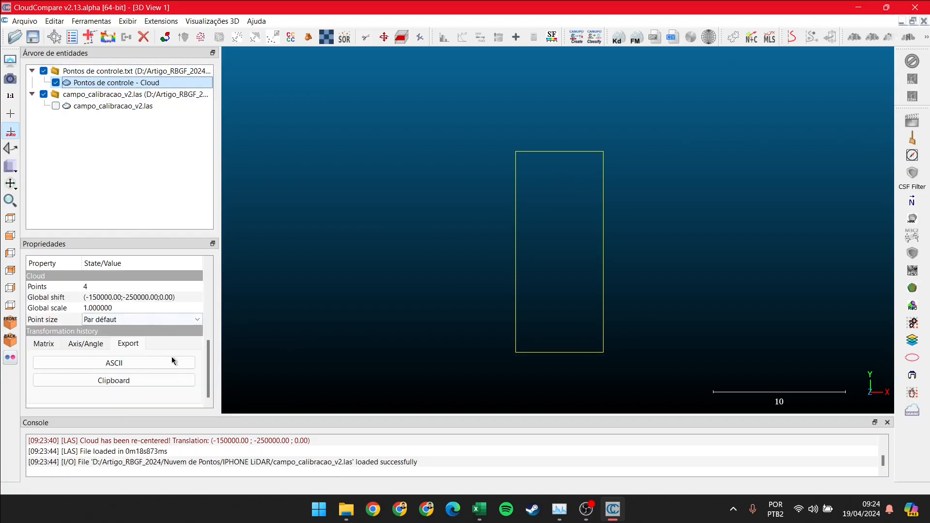
scroll(173, 360, "up", 5)
left_click_drag(208, 295, 216, 363)
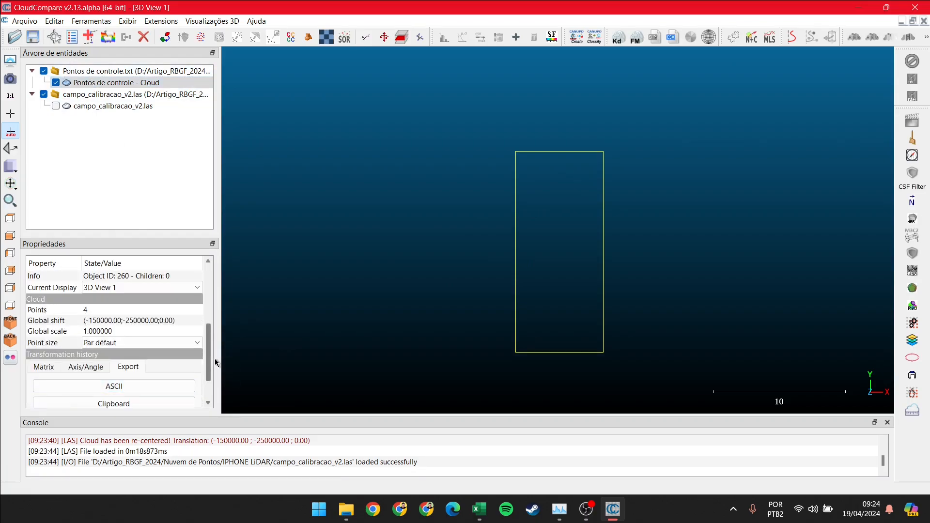
left_click(126, 342)
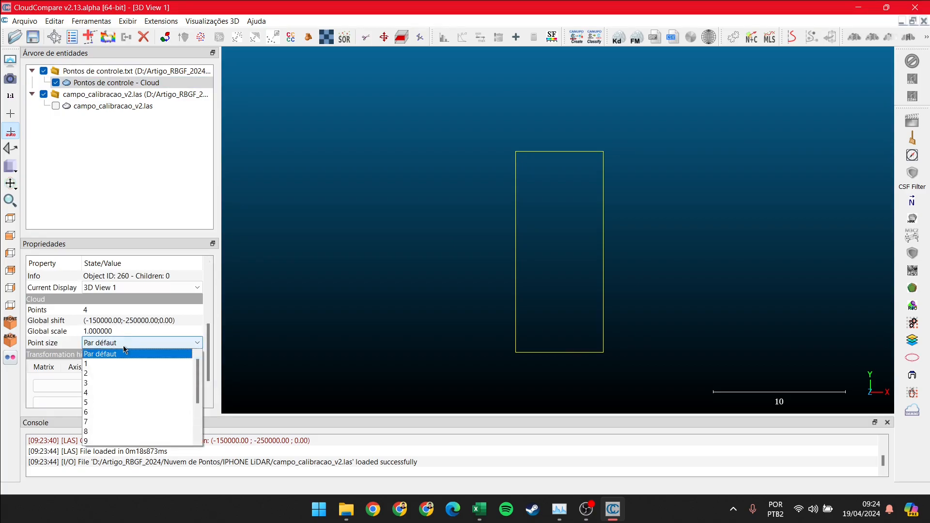
left_click(100, 393)
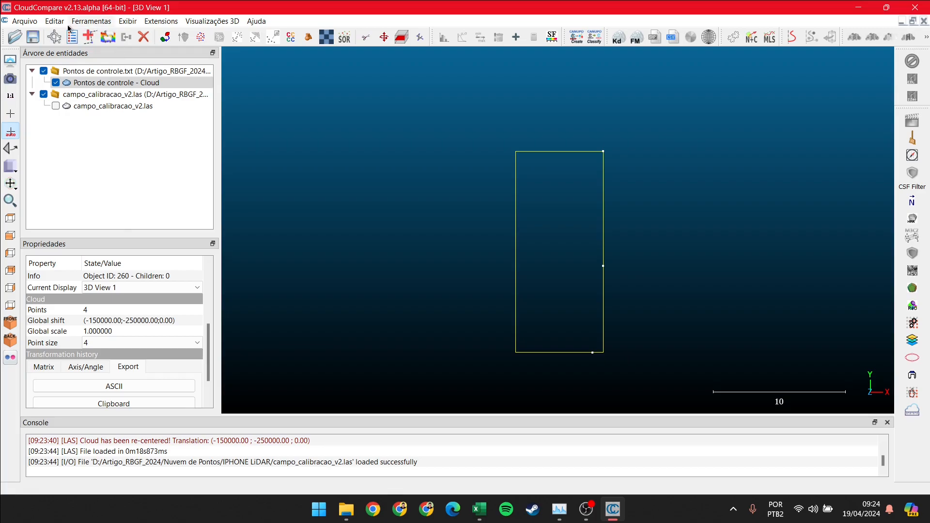
Give the control points cloud a single red colour (#ff0000) and deselect it
left_click(56, 20)
mouse_move(198, 38)
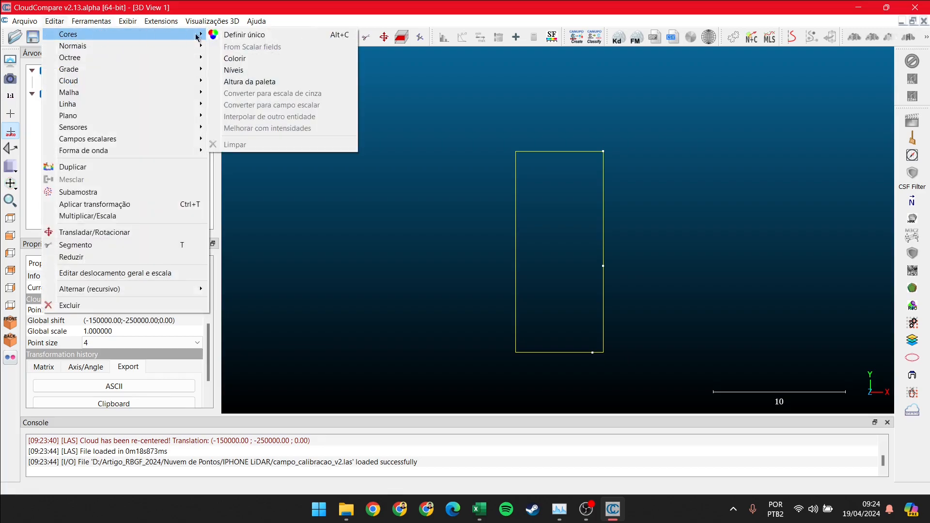
left_click(244, 35)
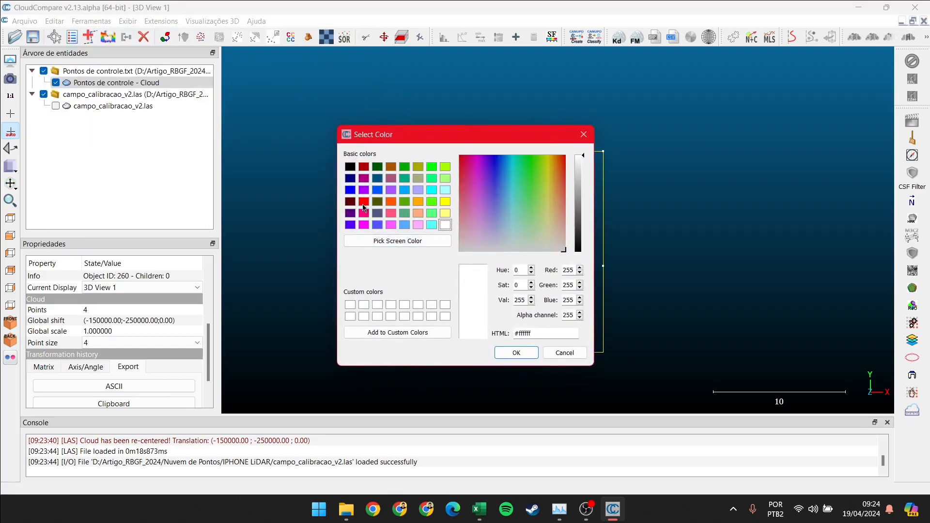
left_click(363, 202)
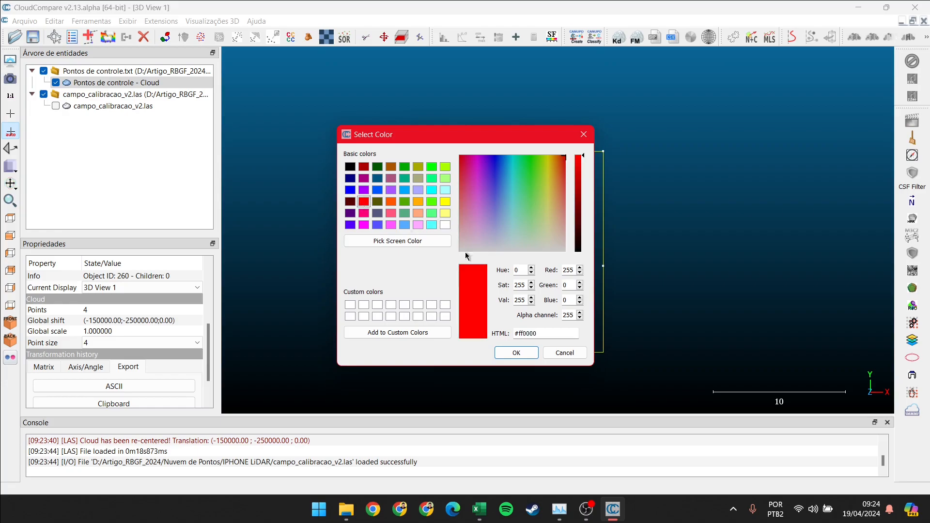
left_click(516, 352)
left_click(233, 138)
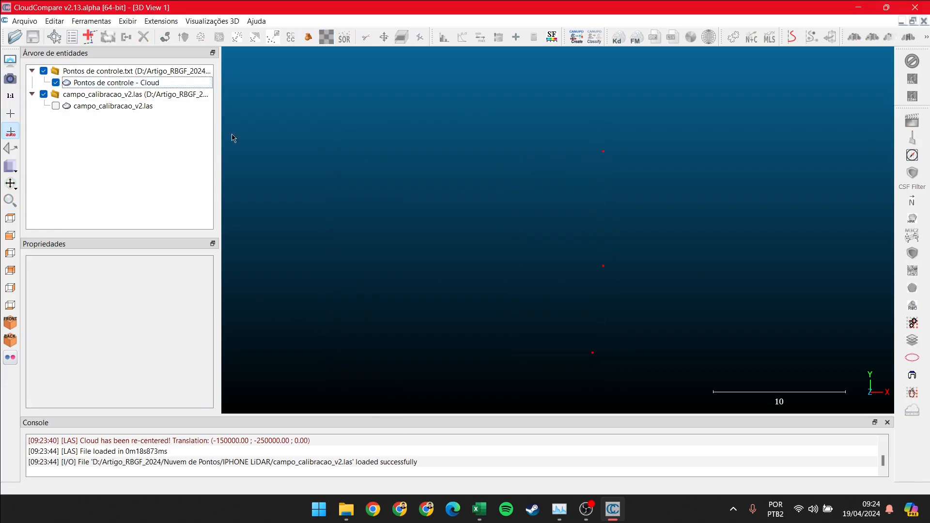
Show the campo_calibracao_v2.las cloud again and view it together with the red control points
left_click_drag(560, 369, 592, 361)
scroll(591, 359, "up", 5)
right_click_drag(590, 296, 403, 243)
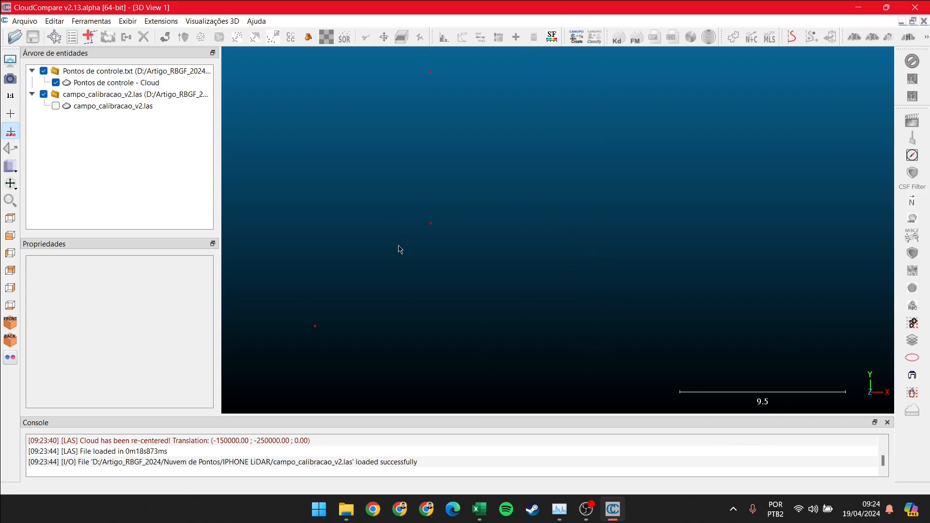
left_click(56, 105)
scroll(358, 155, "down", 2)
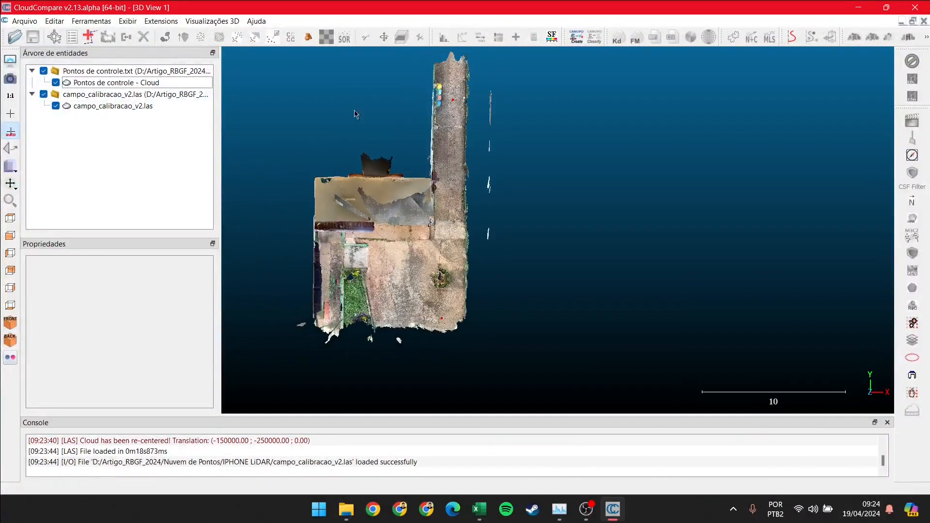
right_click_drag(357, 155, 458, 164)
scroll(504, 273, "up", 1)
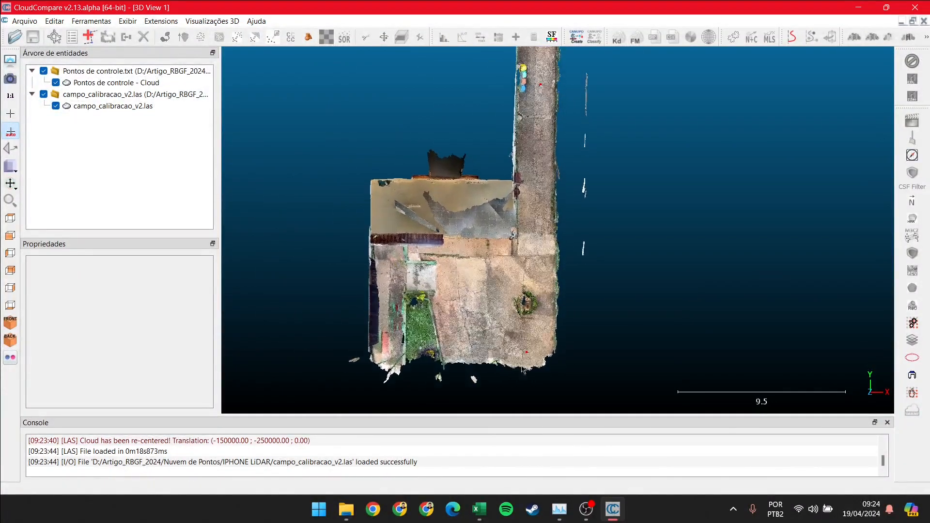
scroll(507, 272, "down", 1)
scroll(507, 271, "down", 2)
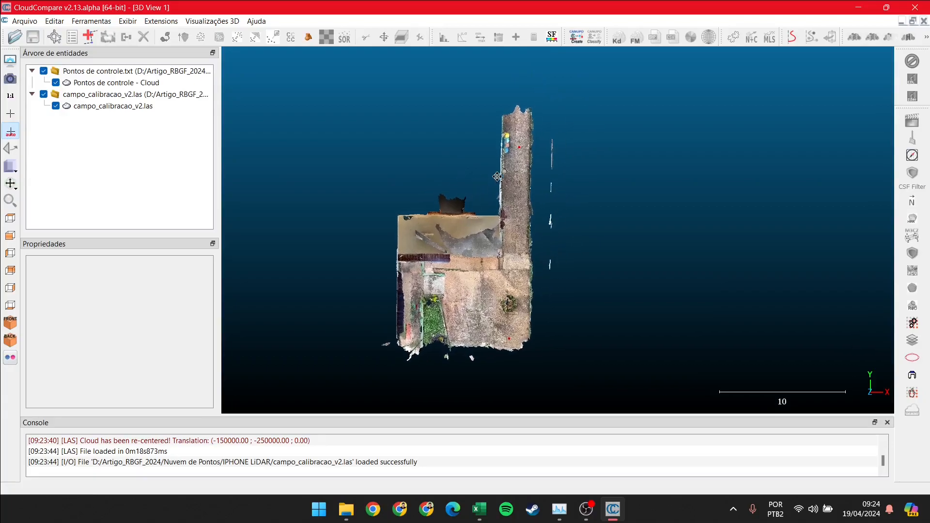
Move campo_calibracao_v2.las beside the control points with Z translation disabled, about 15.45 in X and 0.38 in Y
left_click(82, 108)
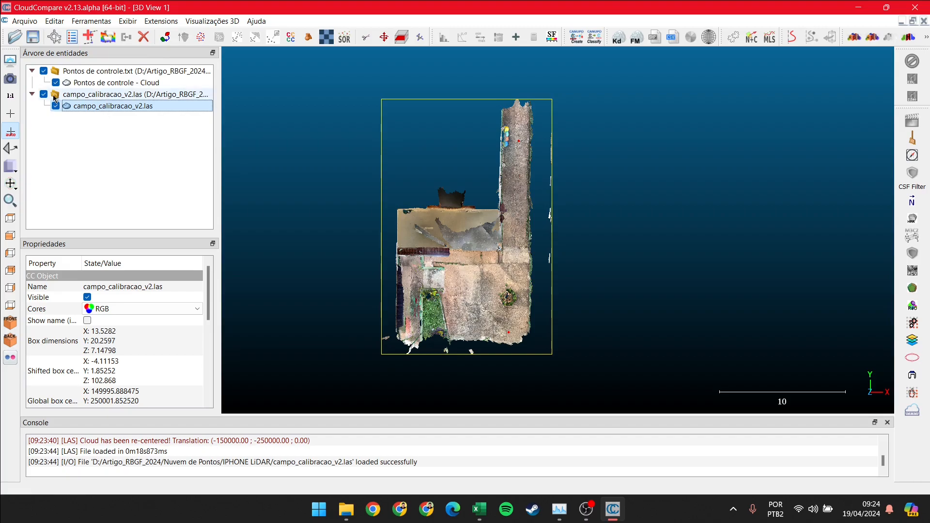
left_click(384, 38)
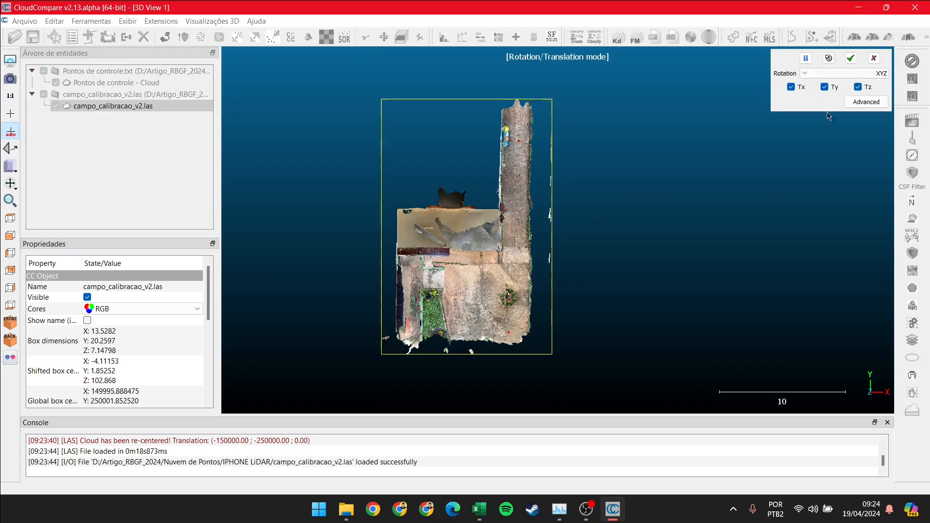
left_click(787, 62)
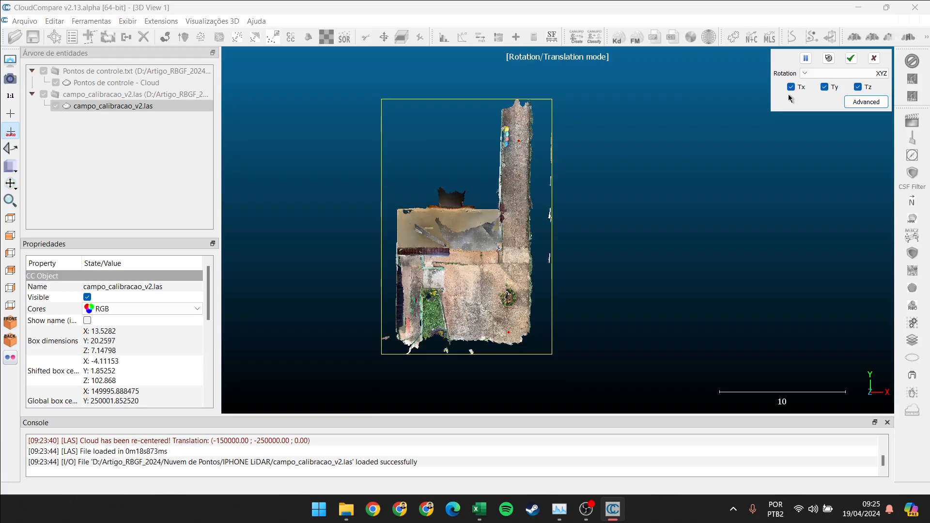
left_click(858, 87)
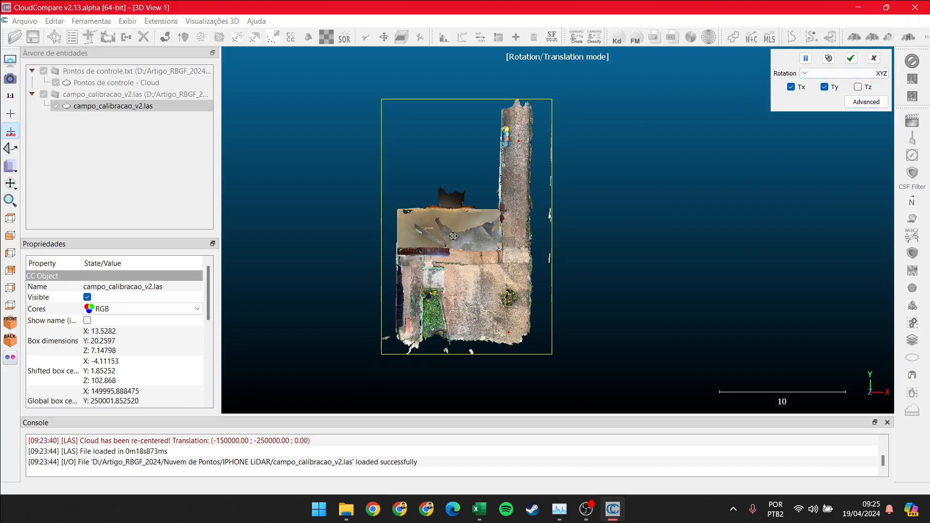
left_click_drag(456, 228, 648, 232)
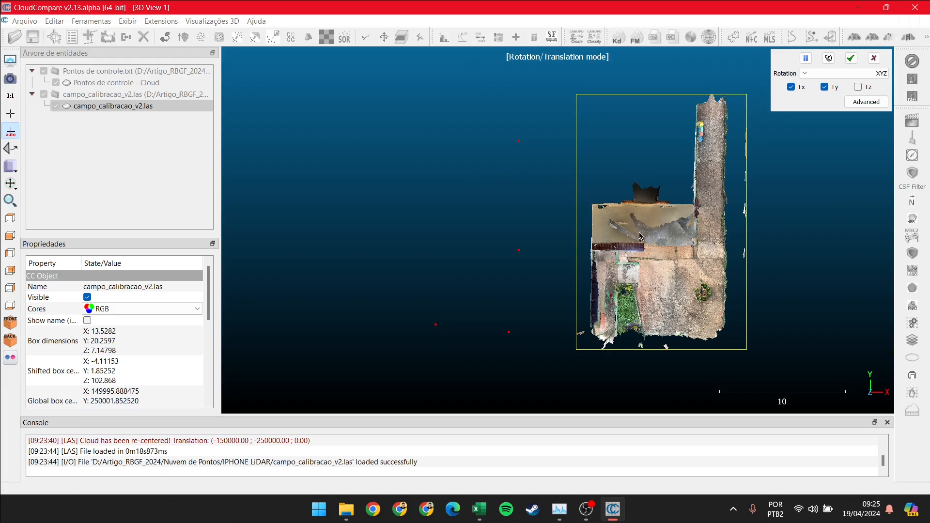
left_click(851, 59)
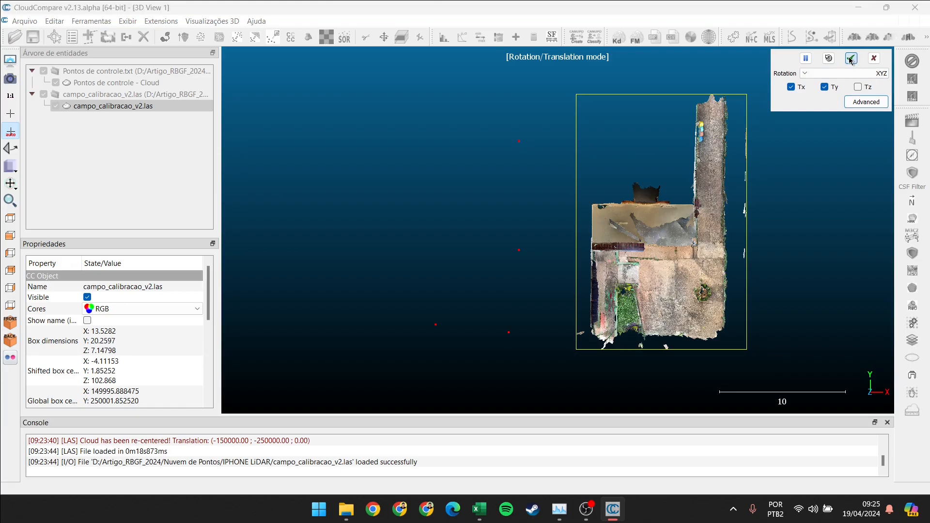
scroll(527, 205, "up", 2)
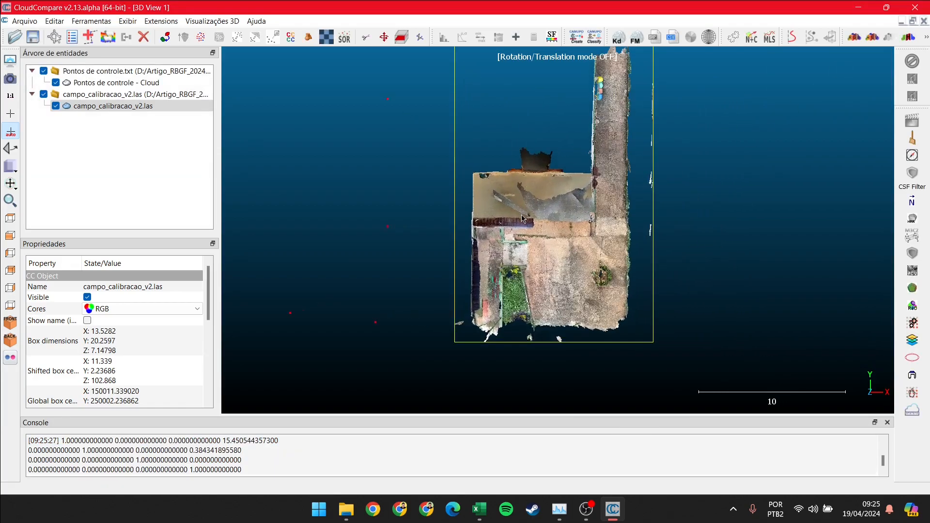
right_click_drag(528, 206, 551, 238)
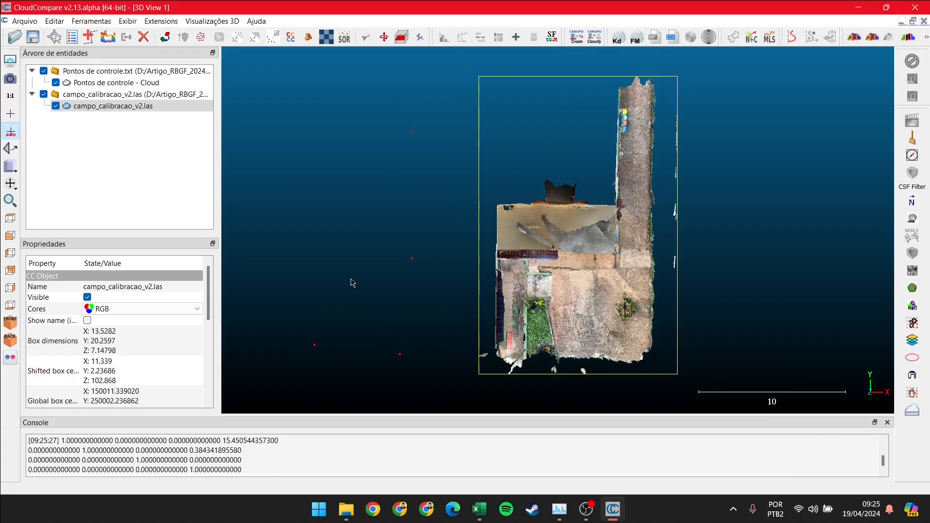
mouse_move(383, 85)
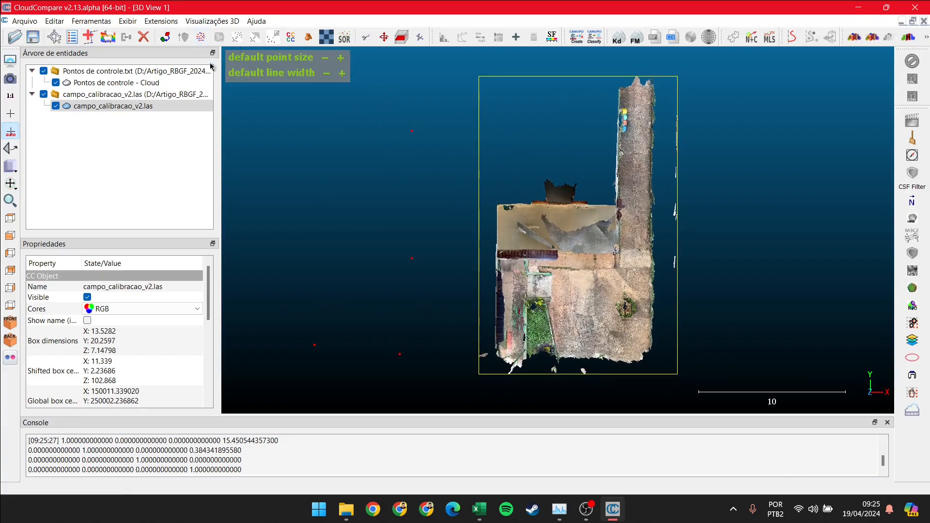
left_click(167, 39)
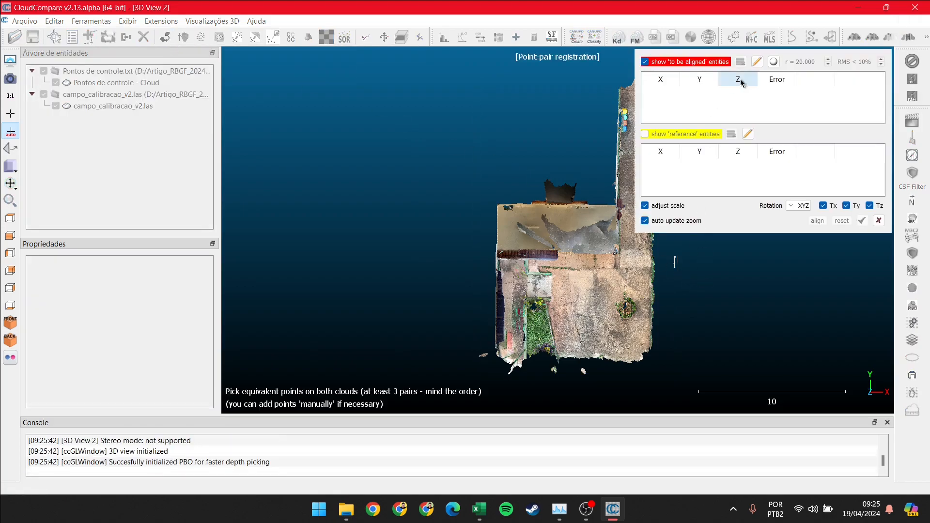
left_click(878, 220)
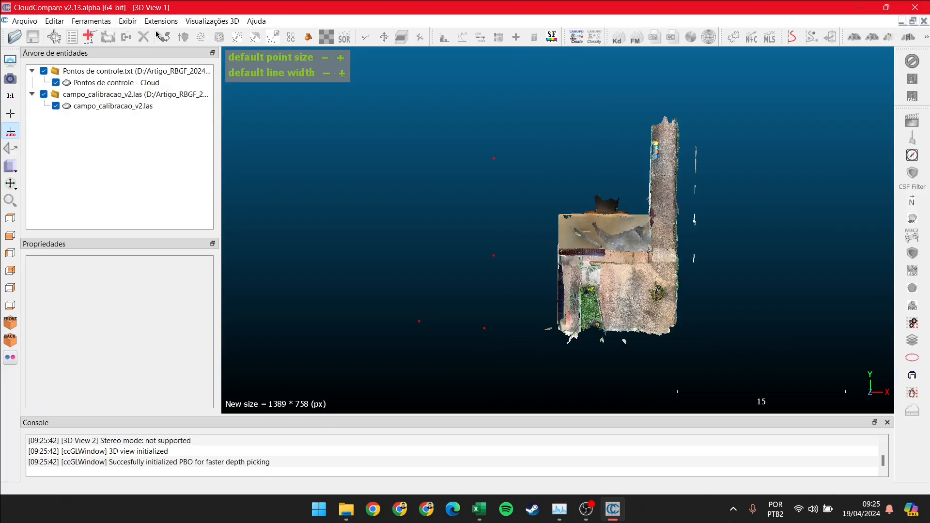
left_click(80, 106)
left_click(167, 39)
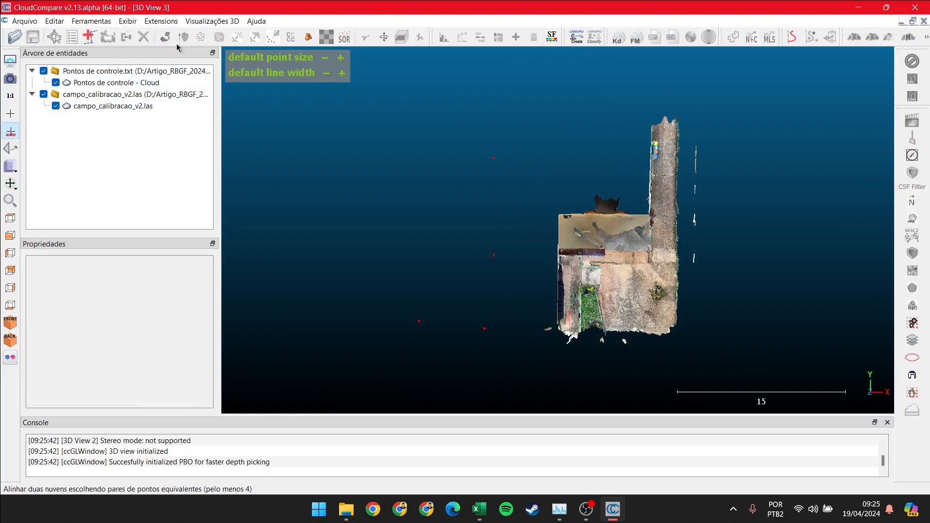
scroll(516, 206, "down", 5)
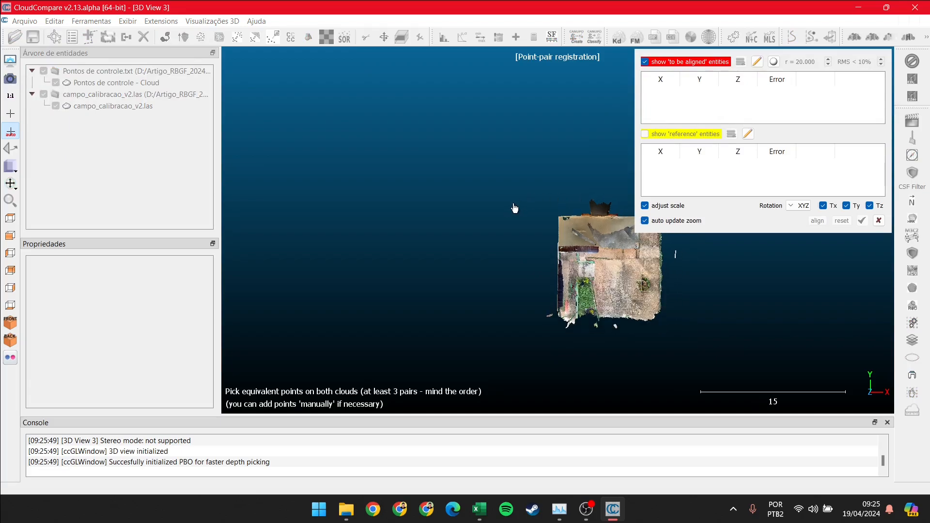
right_click_drag(517, 210, 407, 224)
scroll(416, 221, "up", 3)
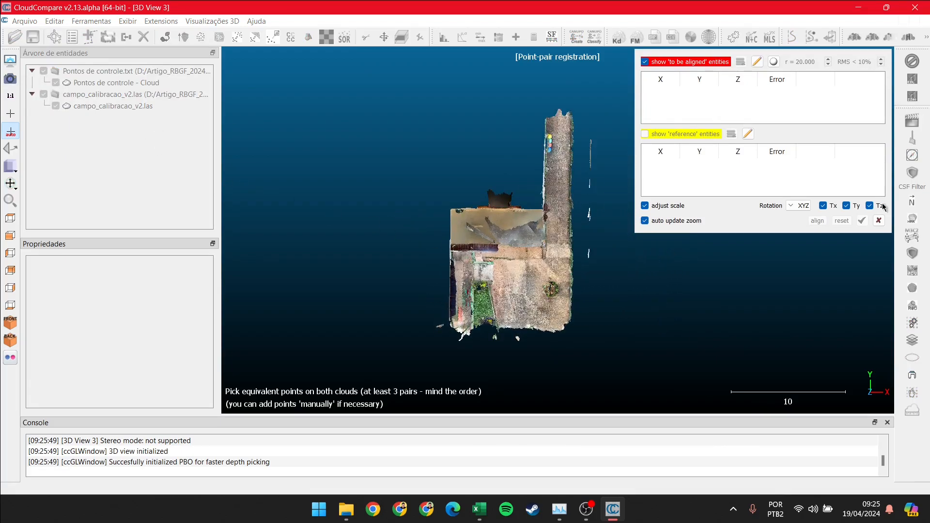
left_click(879, 220)
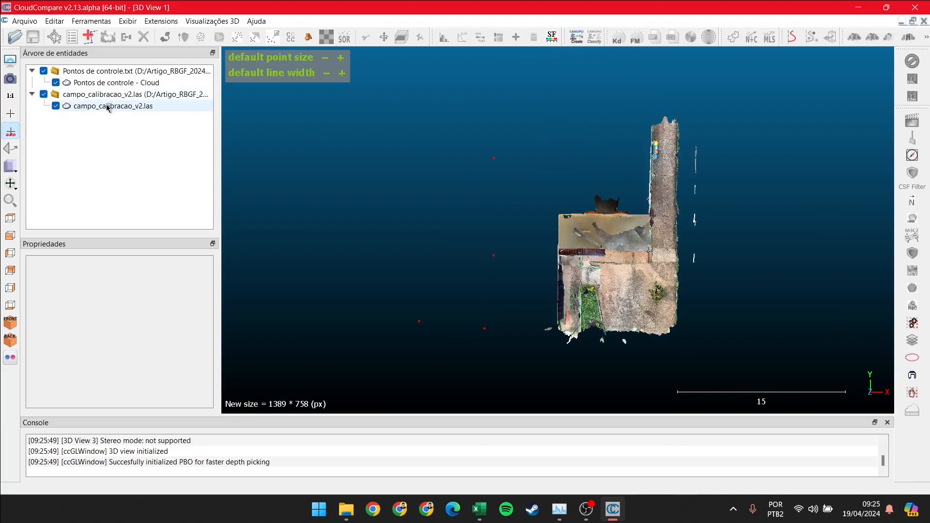
Start point-pair registration of both clouds with campo_calibracao_v2.las as the entity to be aligned and the control points as reference
left_click(110, 106)
left_click(115, 83, "ctrl")
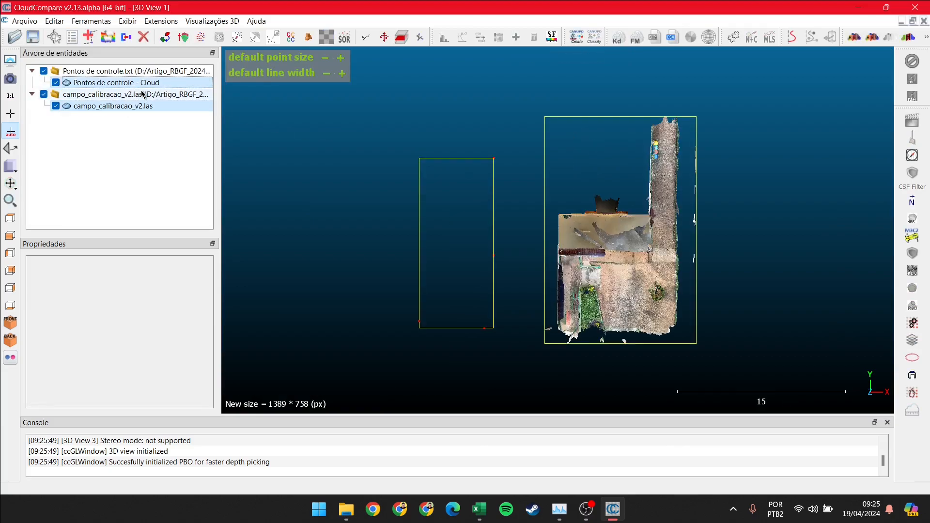
left_click(166, 38)
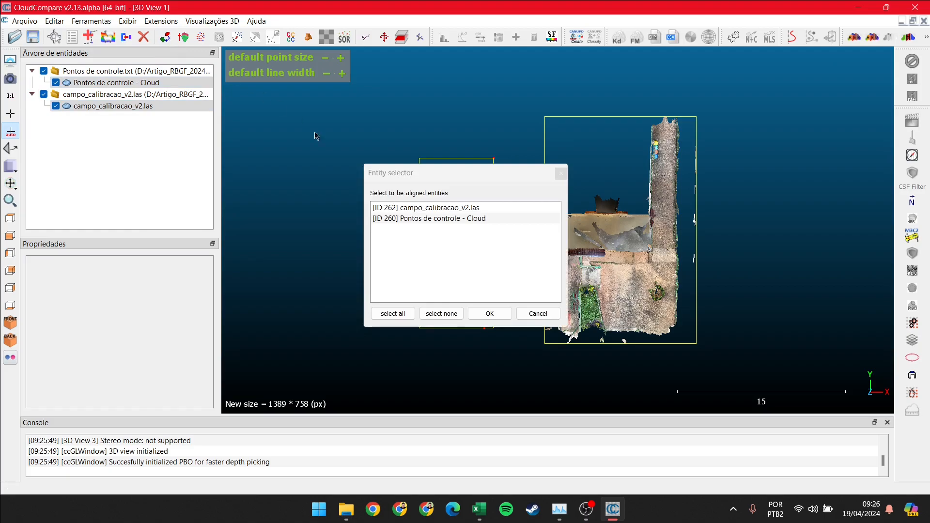
left_click_drag(442, 182, 612, 145)
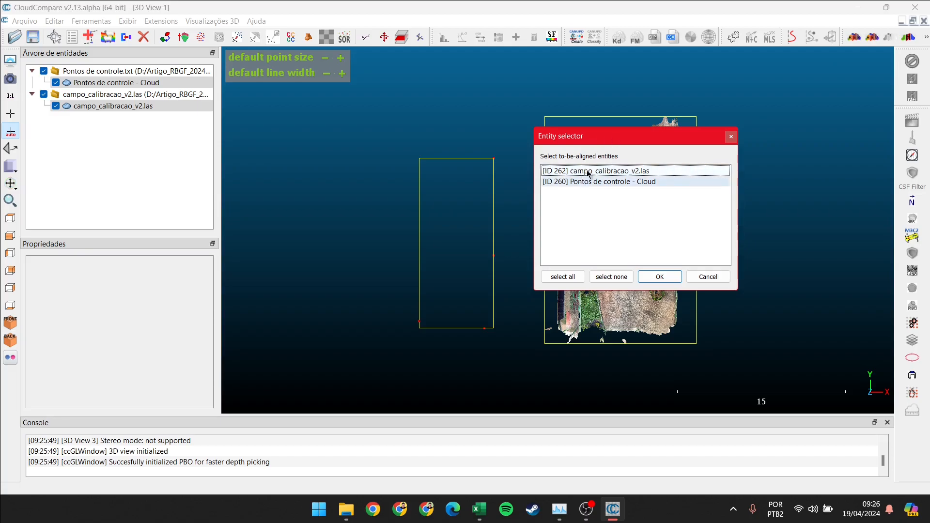
left_click_drag(608, 139, 659, 191)
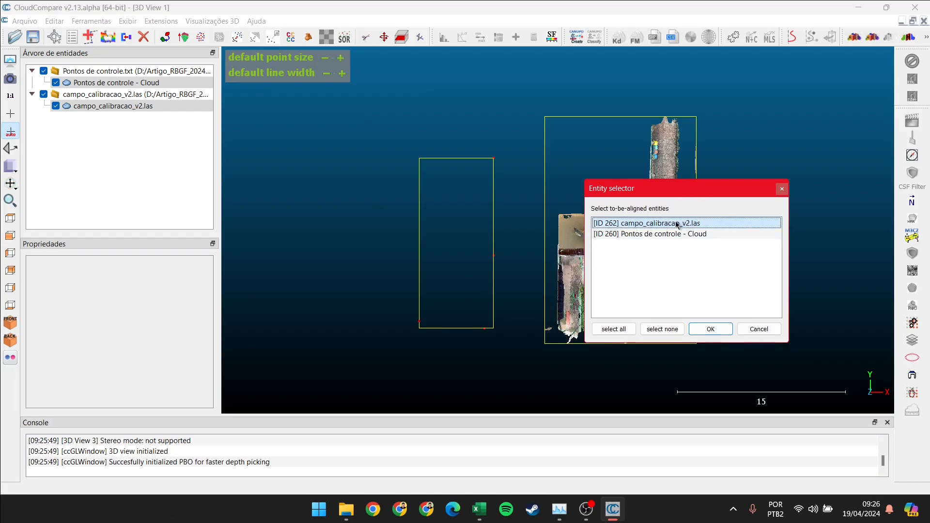
left_click(710, 330)
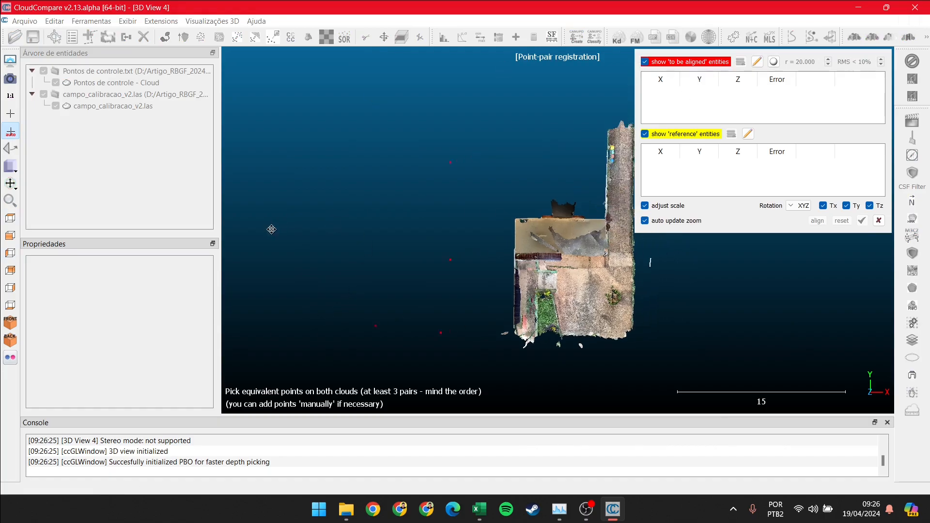
Pick alignment point A0 on the ground target beside the coloured bins at the corridor's north end, allowing octree computation
scroll(494, 198, "up", 3)
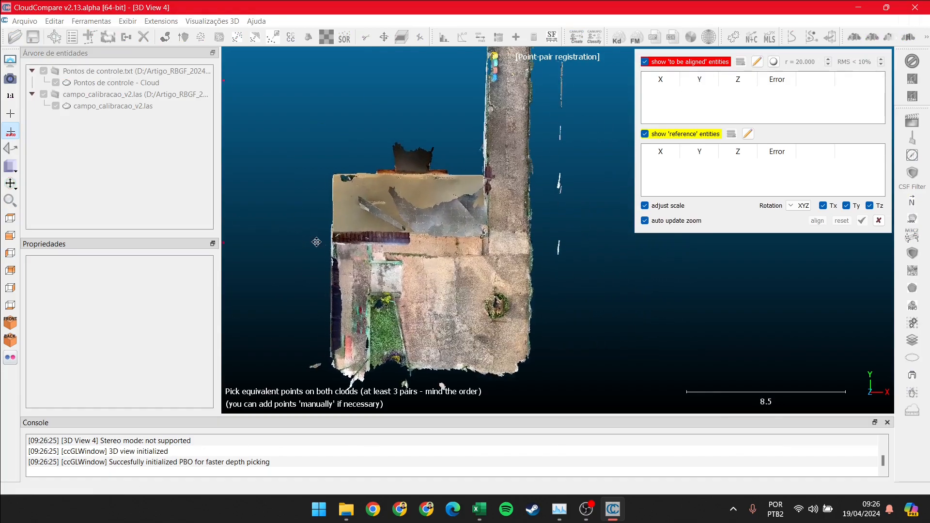
right_click_drag(494, 197, 477, 214)
scroll(467, 278, "up", 10)
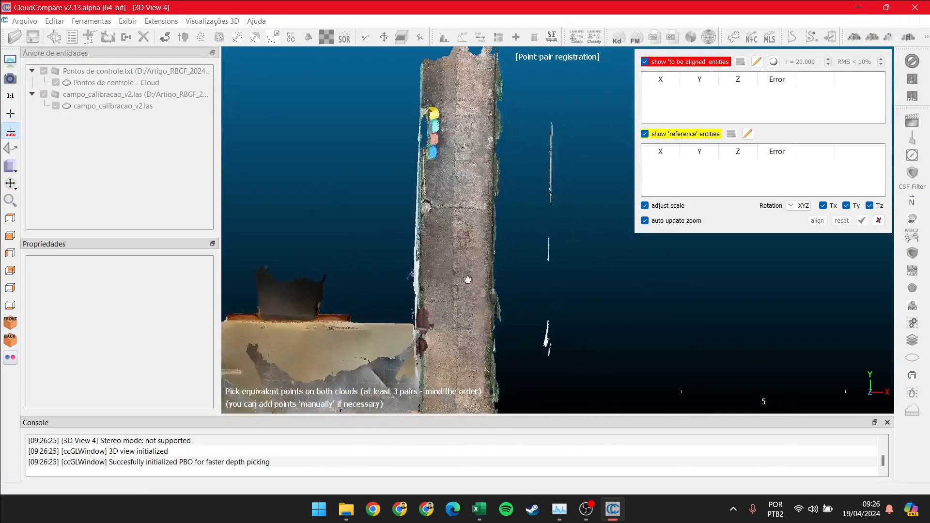
right_click_drag(396, 145, 484, 248)
scroll(414, 212, "up", 5)
scroll(432, 220, "up", 11)
right_click_drag(387, 221, 525, 216)
scroll(533, 315, "up", 5)
scroll(465, 242, "up", 10)
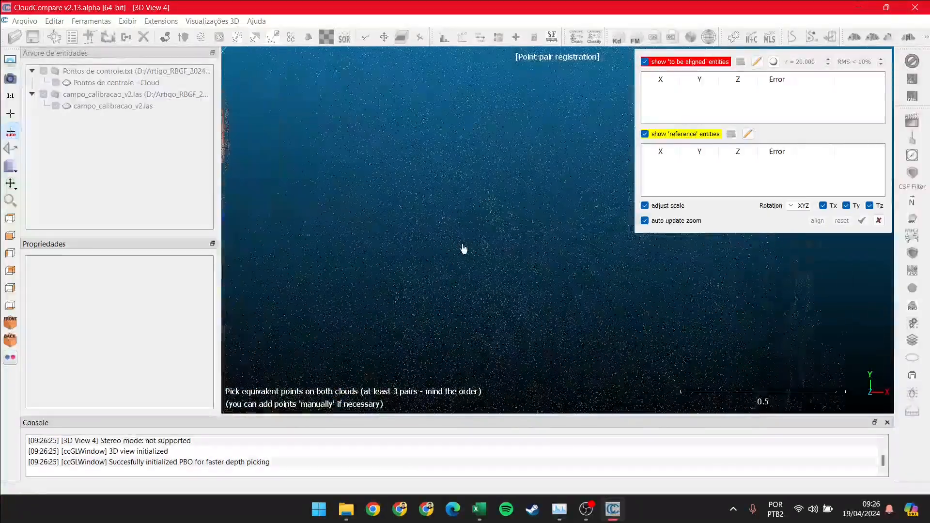
left_click(473, 222)
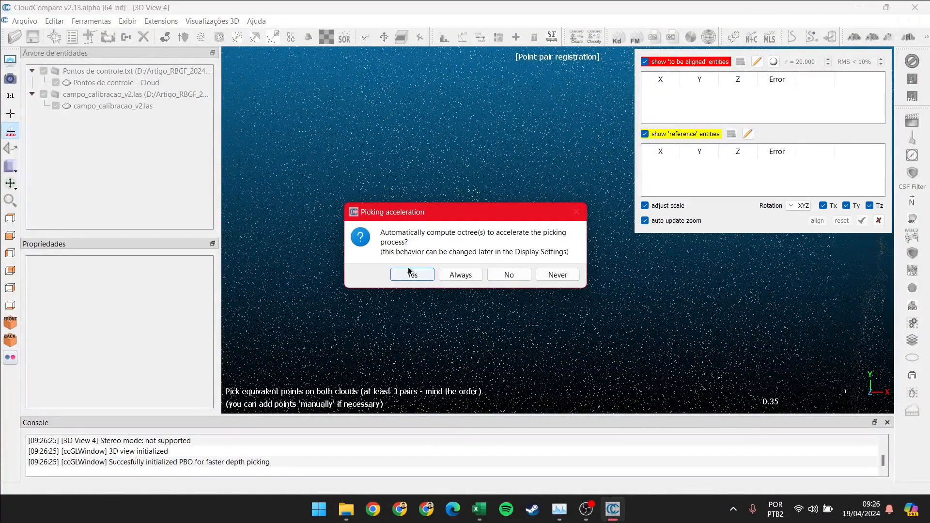
left_click(405, 276)
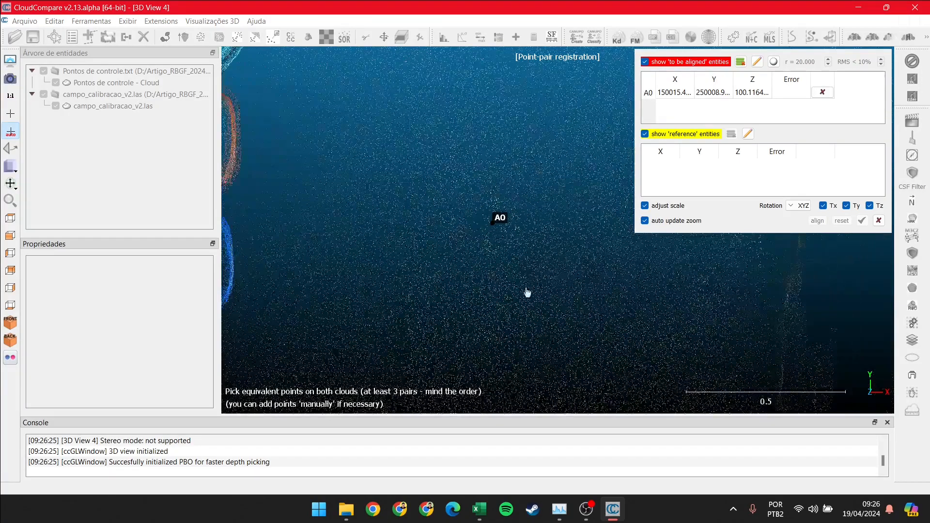
Pick the northernmost red control point as reference R0, matching A0
scroll(481, 253, "down", 5)
scroll(522, 219, "down", 10)
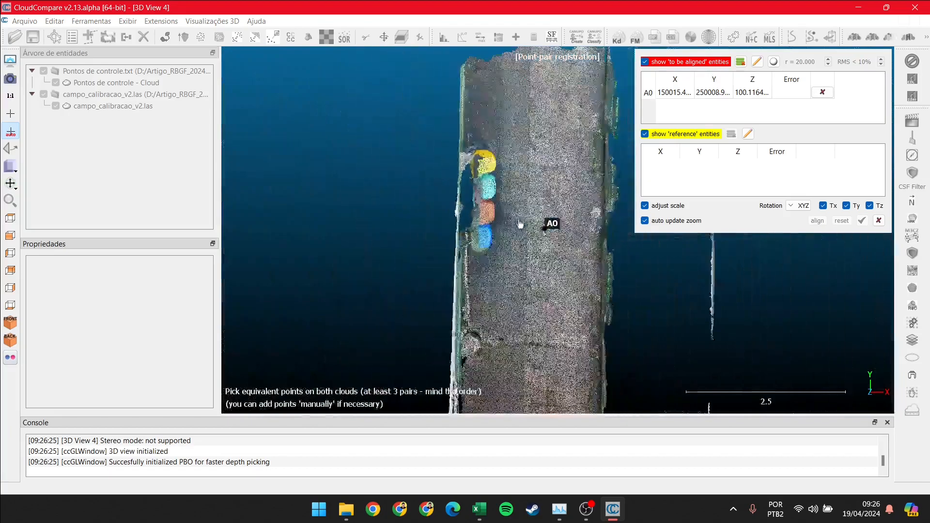
scroll(516, 248, "down", 1)
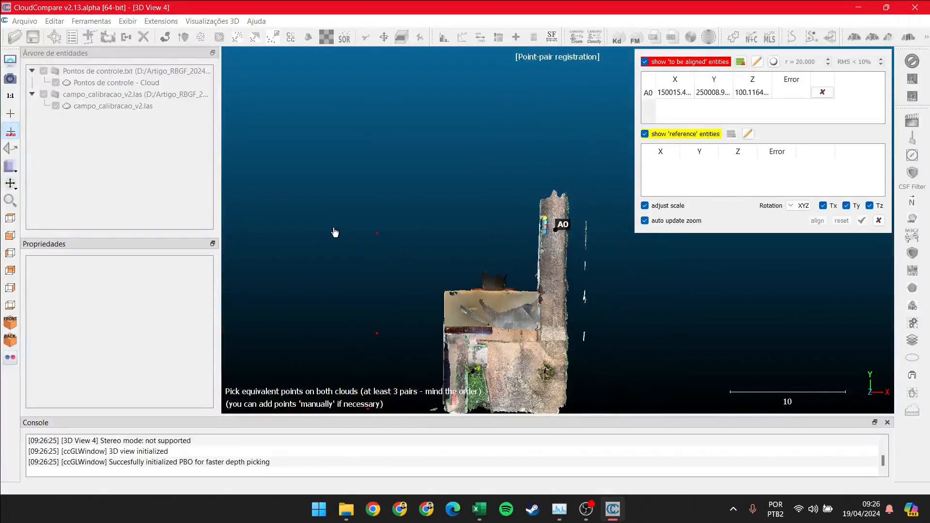
scroll(335, 234, "up", 2)
right_click_drag(344, 236, 481, 225)
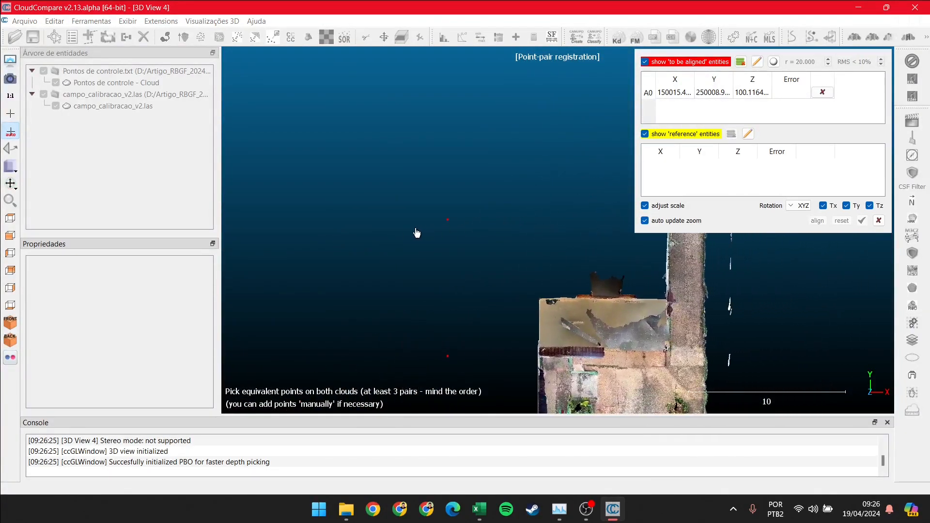
left_click(448, 222)
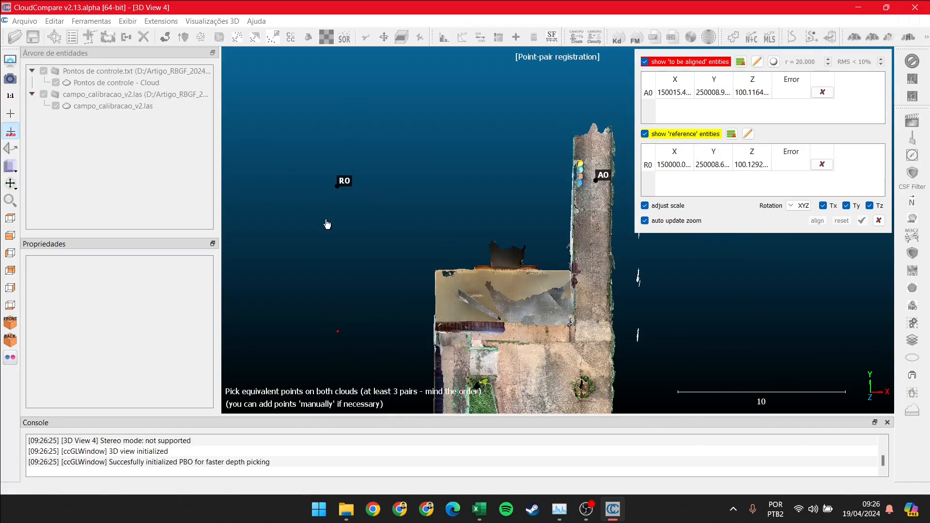
Pick the second pair: A1 on the ground target where the corridor meets the yard, and R1 on the middle control point
scroll(426, 224, "down", 7)
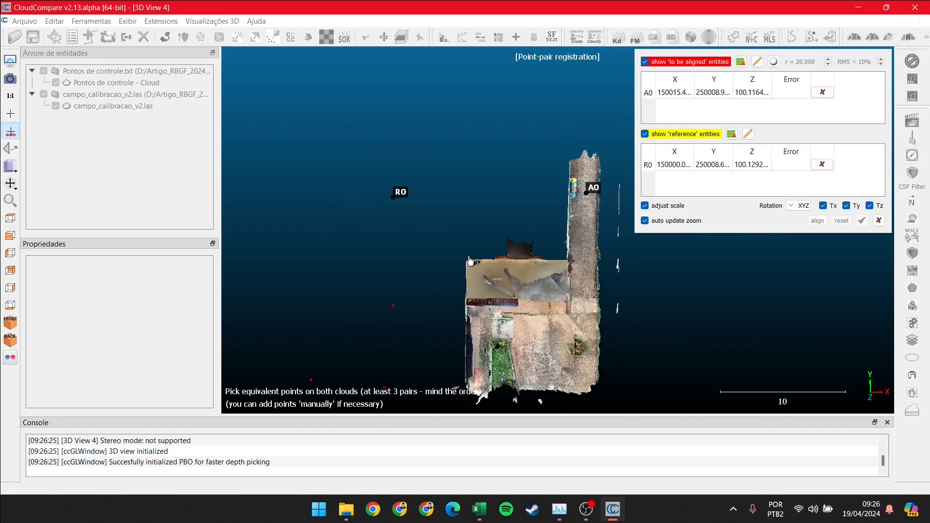
right_click_drag(568, 240, 457, 73)
scroll(457, 73, "up", 5)
scroll(457, 72, "up", 6)
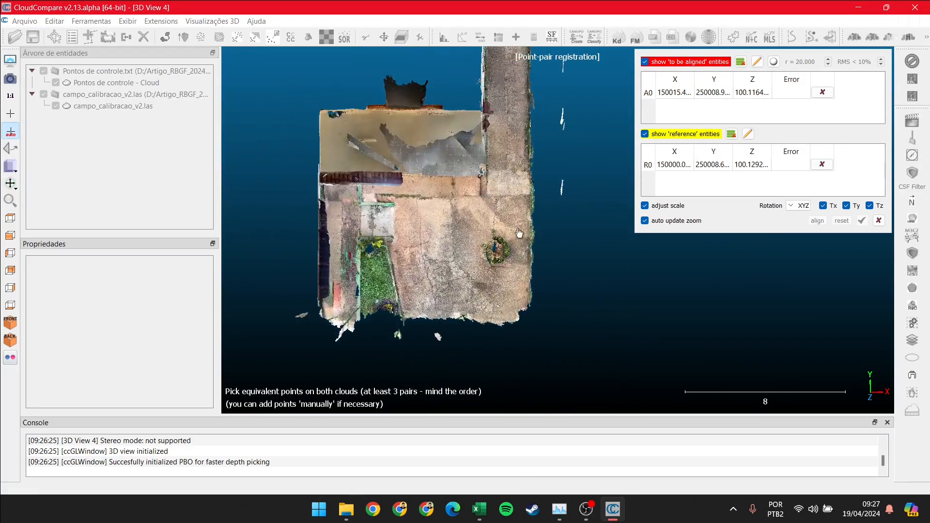
scroll(426, 253, "up", 7)
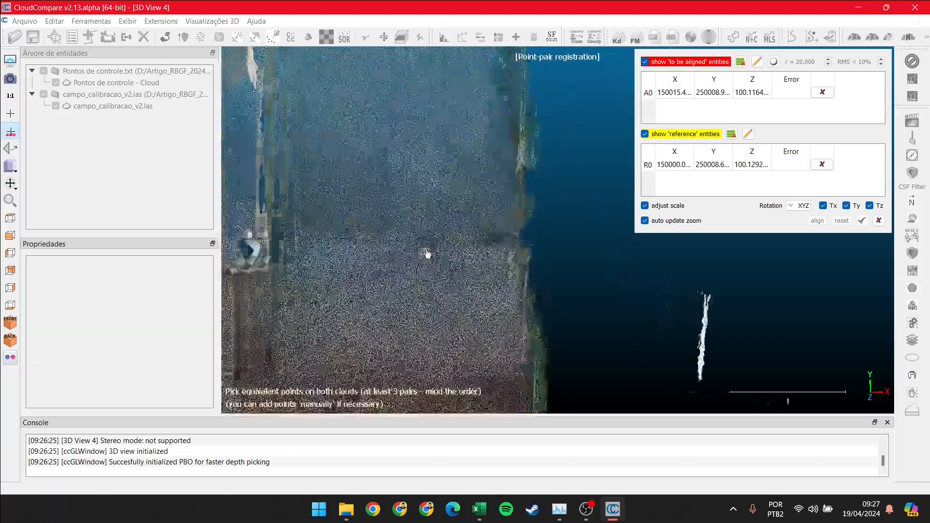
scroll(509, 237, "up", 4)
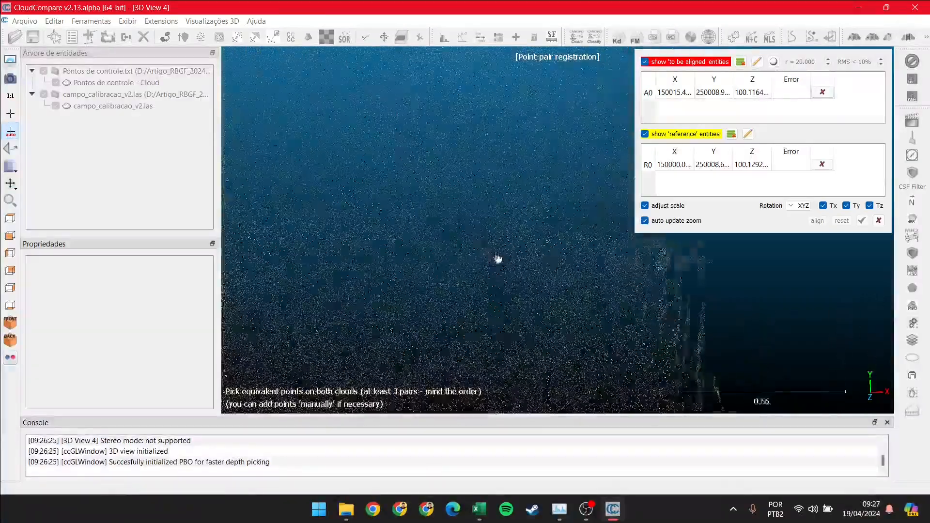
left_click(463, 242)
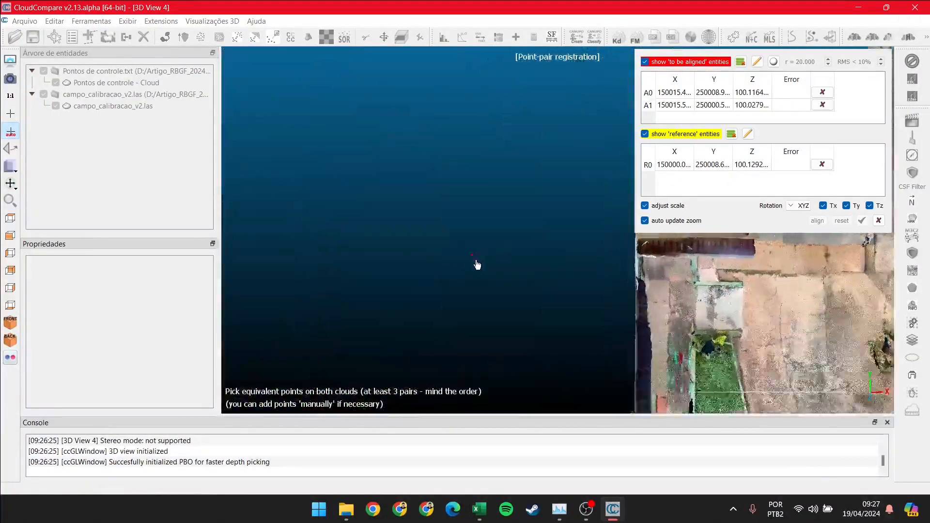
left_click(457, 259)
Pick the third pair: A2 on the target in the yard's southeast corner and R2 on the matching southern control point
scroll(475, 233, "up", 8)
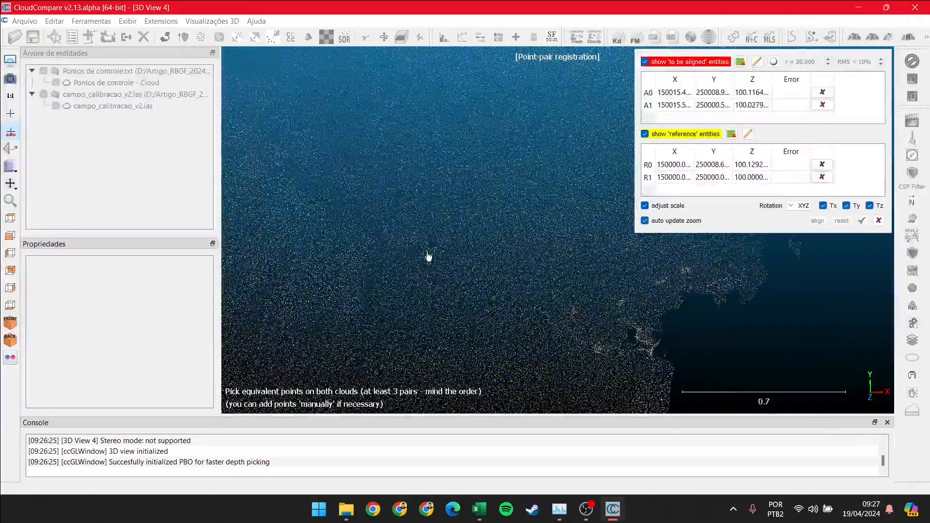
left_click(448, 249)
scroll(436, 276, "up", 5)
left_click(424, 271)
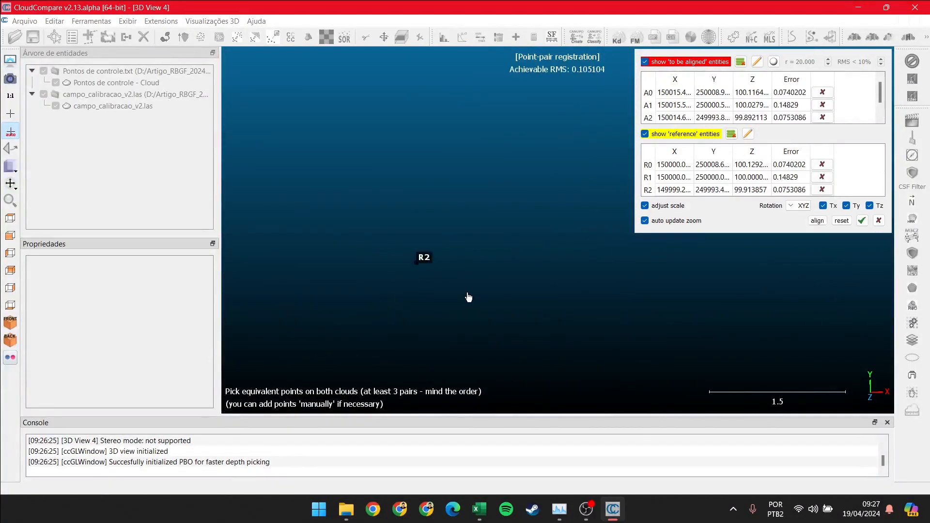
scroll(523, 234, "up", 8)
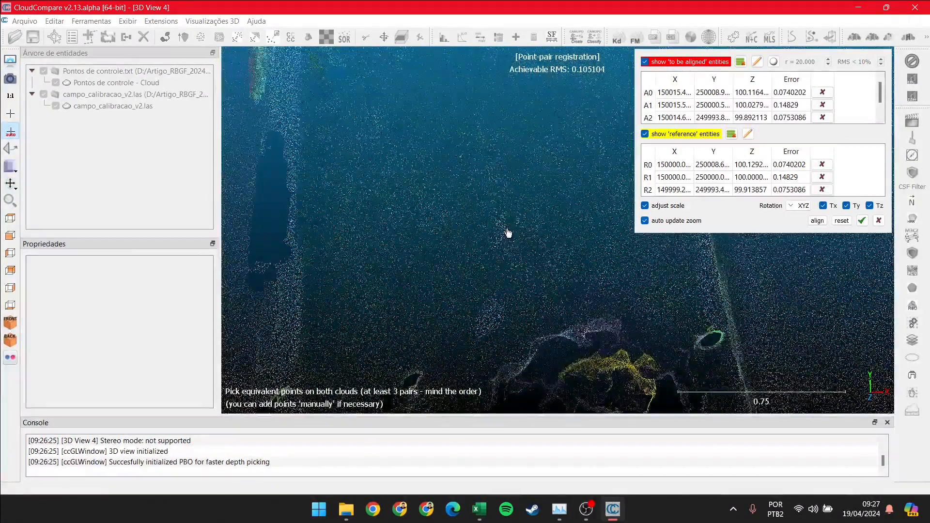
left_click(519, 232)
scroll(523, 271, "down", 3)
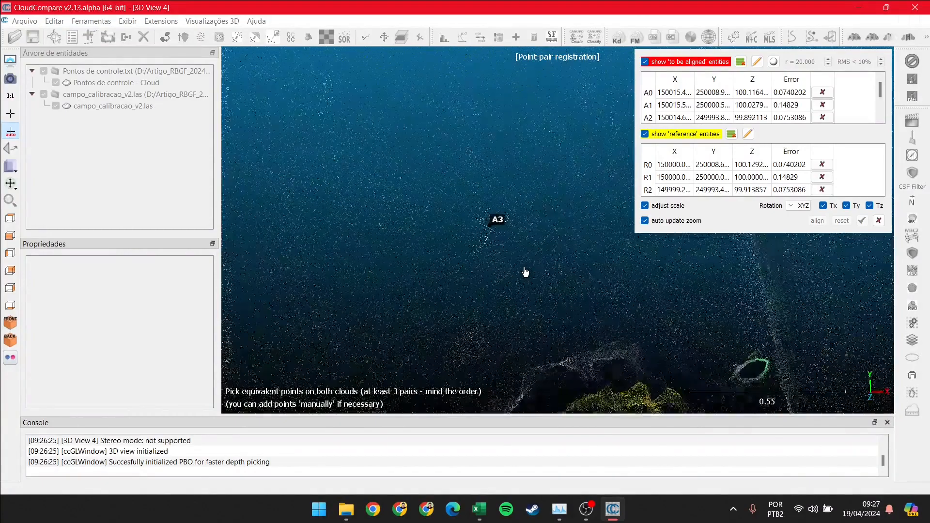
scroll(478, 276, "up", 1)
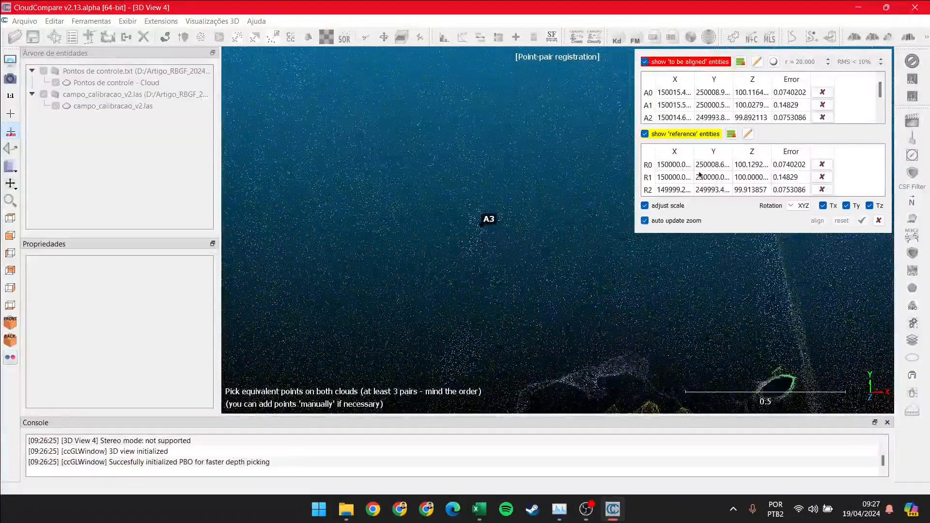
scroll(693, 114, "down", 1)
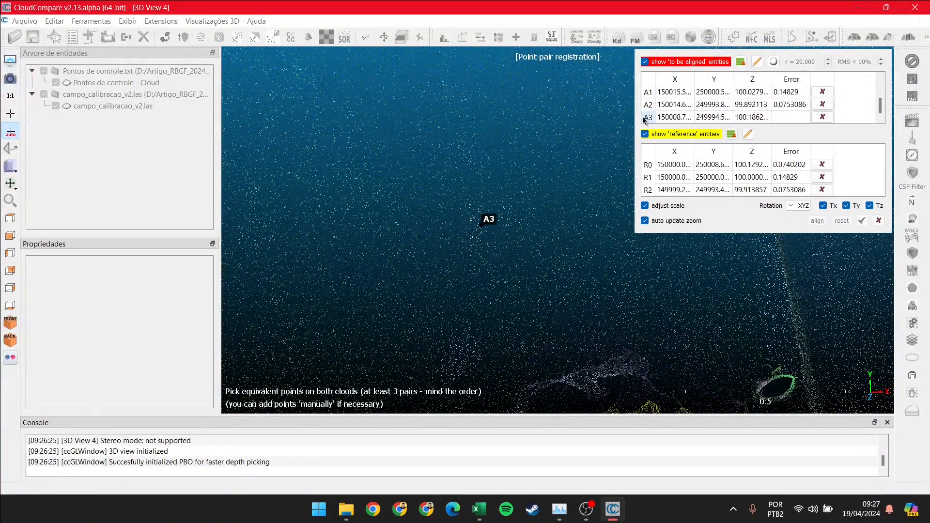
left_click(822, 118)
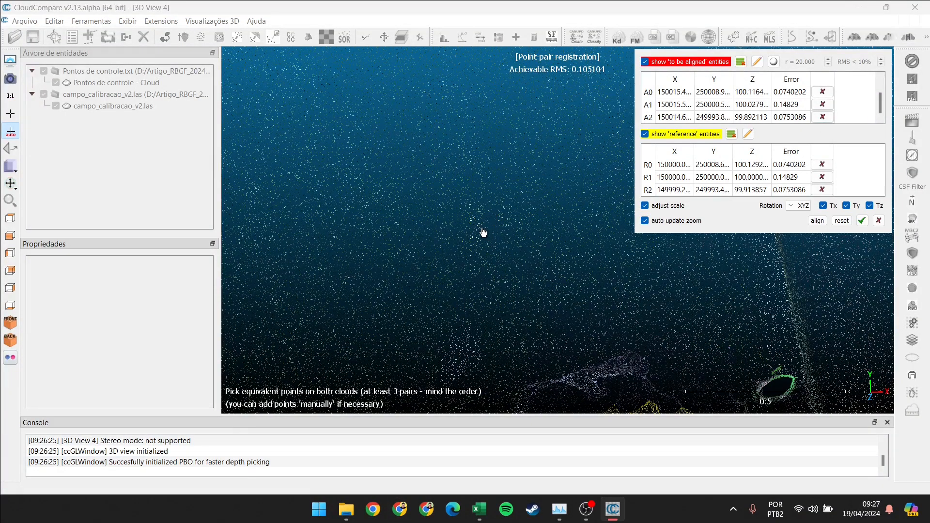
Pick the fourth pair: A3 on the target in the grass bed and R3 on the southwestern control point
left_click(470, 252)
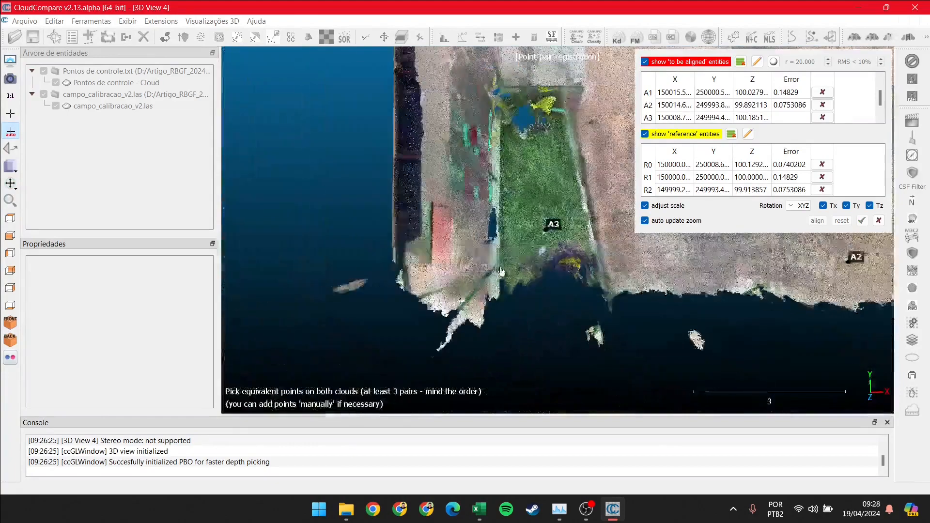
left_click(539, 298)
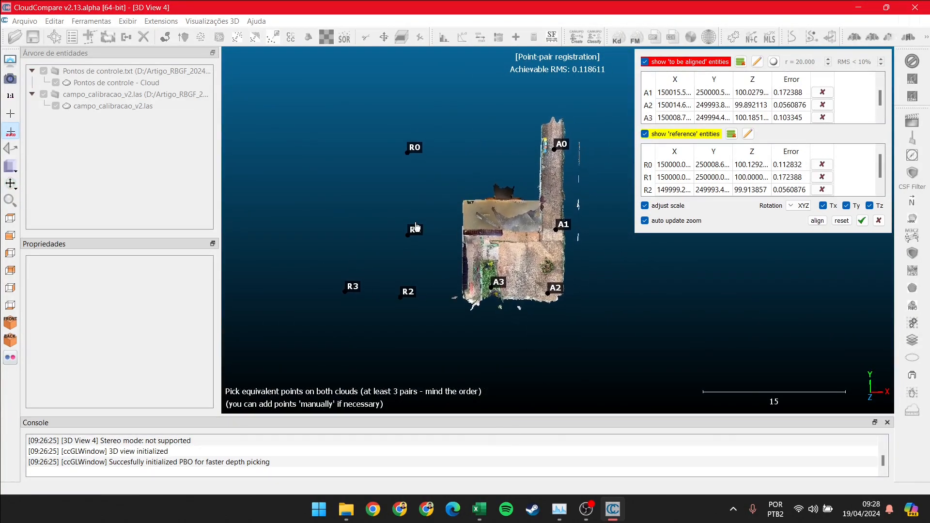
Align the scan to the control points using the four point pairs and validate the registration
scroll(435, 159, "up", 4)
mouse_move(418, 245)
right_mouse_down()
mouse_move(429, 254)
mouse_move(415, 284)
mouse_move(421, 232)
right_mouse_up()
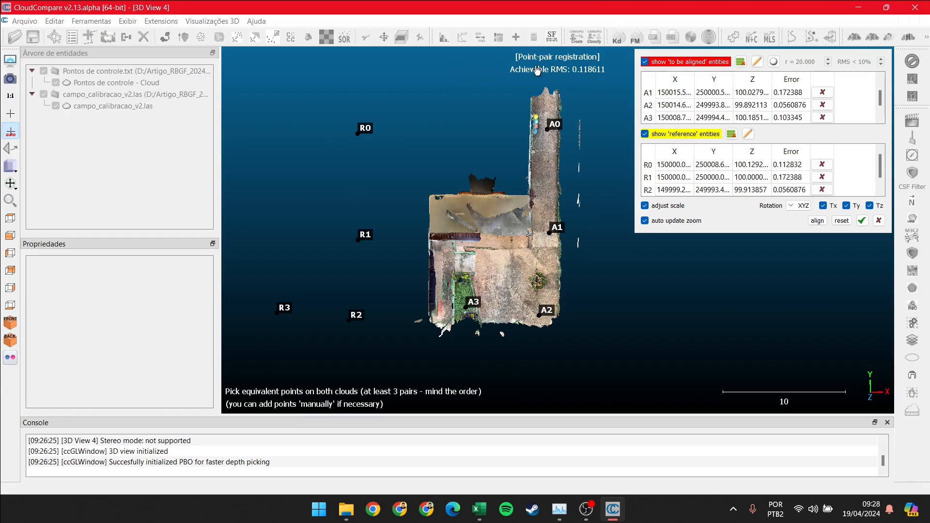
left_click_drag(489, 125, 585, 81)
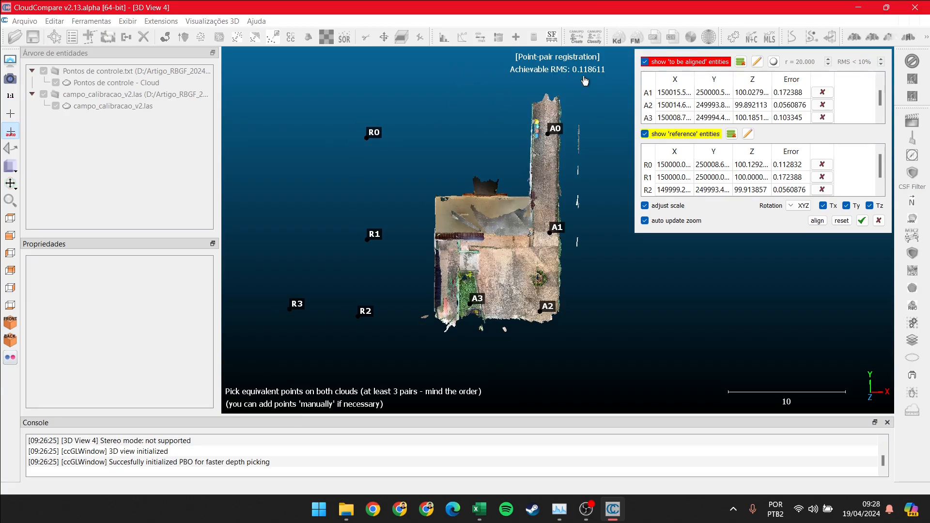
scroll(823, 167, "down", 1)
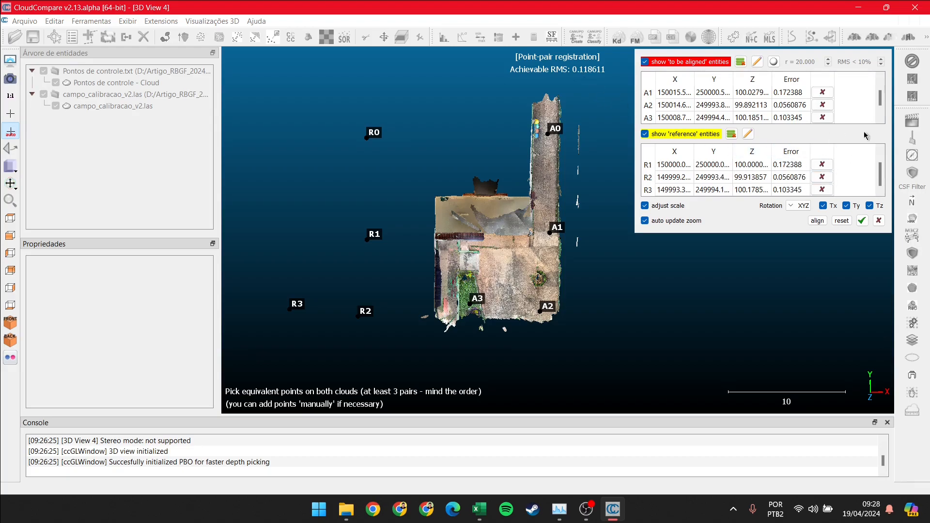
scroll(753, 167, "up", 1)
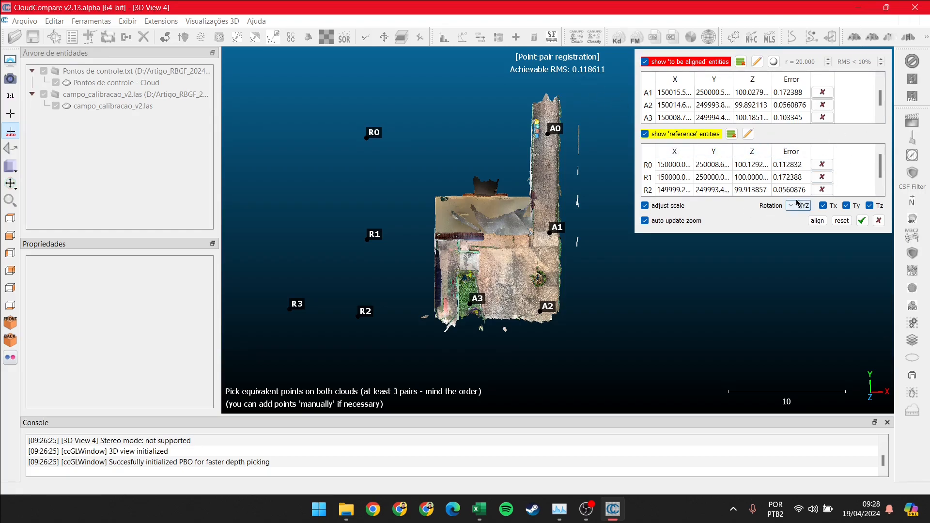
left_click(815, 222)
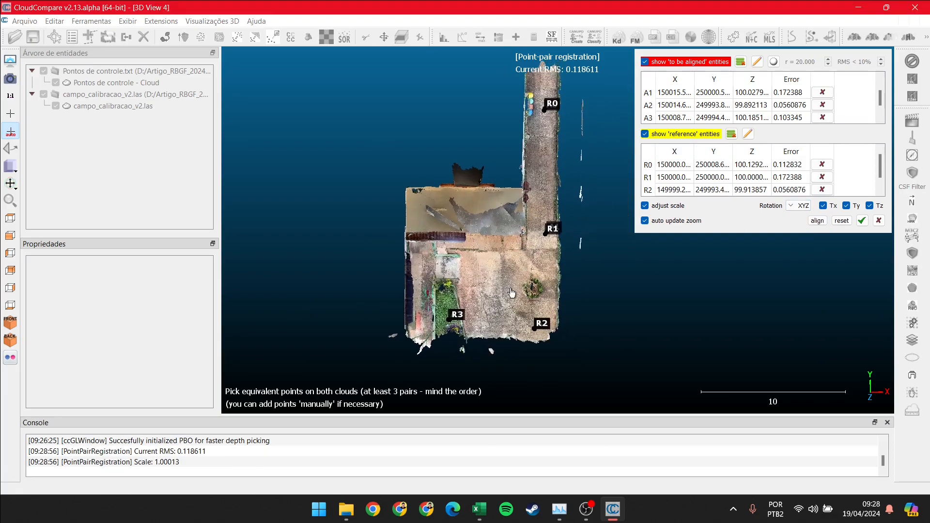
left_click_drag(518, 290, 528, 327)
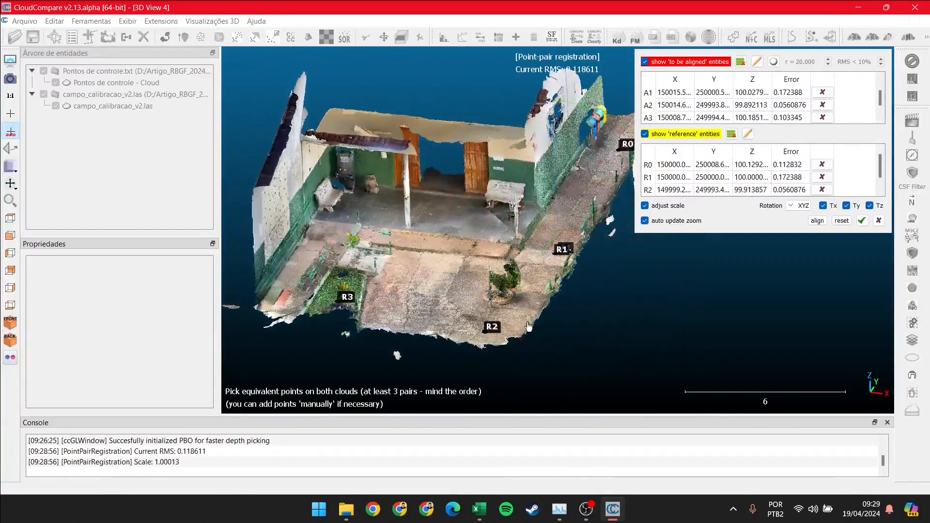
left_click(862, 221)
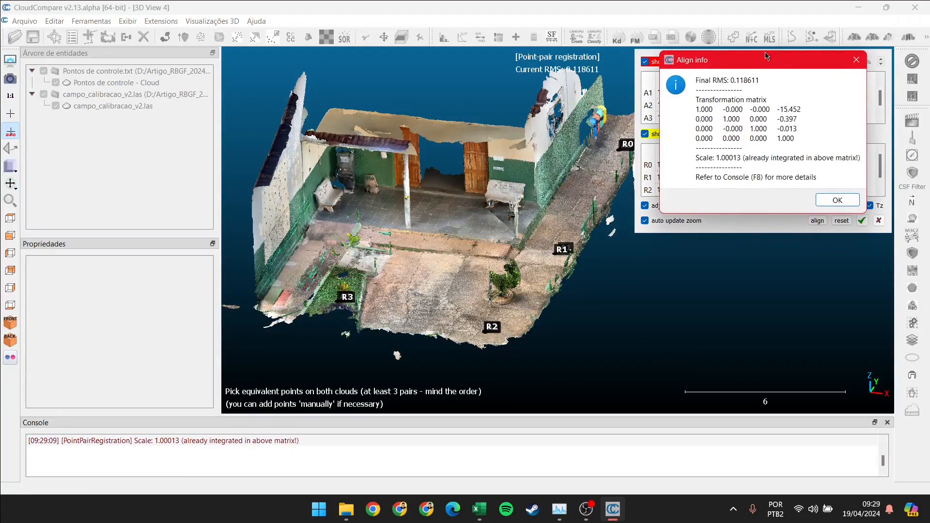
Accept the alignment report and inspect the registered scan together with the control points in the 3D view
left_click_drag(758, 55, 579, 129)
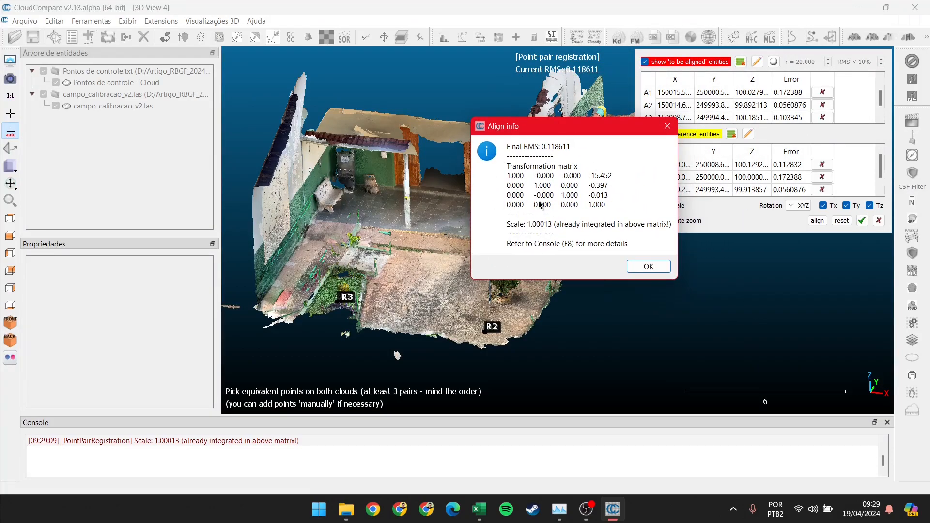
left_click(636, 267)
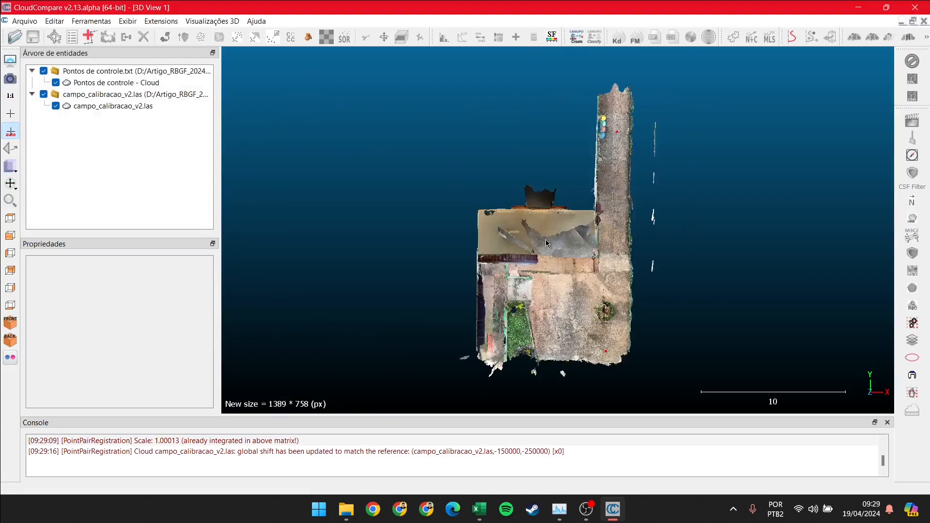
scroll(582, 353, "up", 1)
right_click_drag(583, 354, 567, 288)
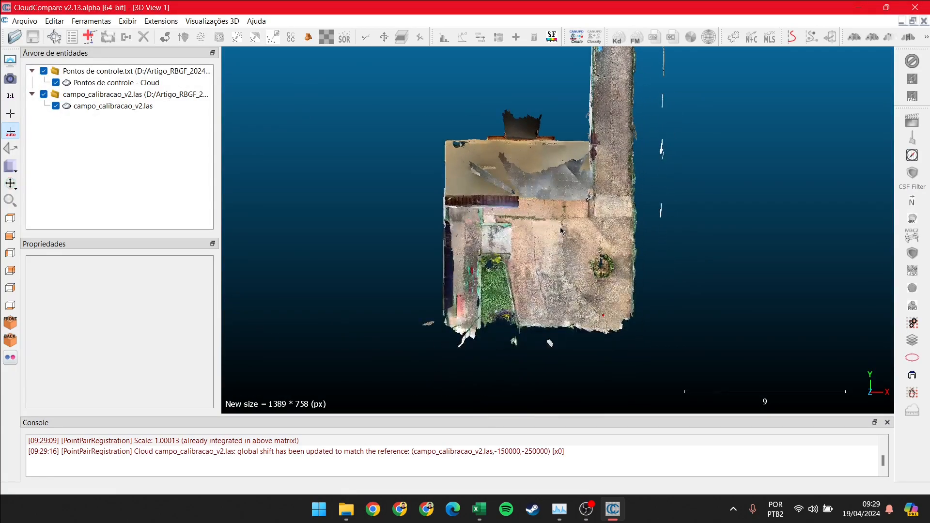
left_click_drag(558, 228, 512, 102)
scroll(511, 102, "up", 4)
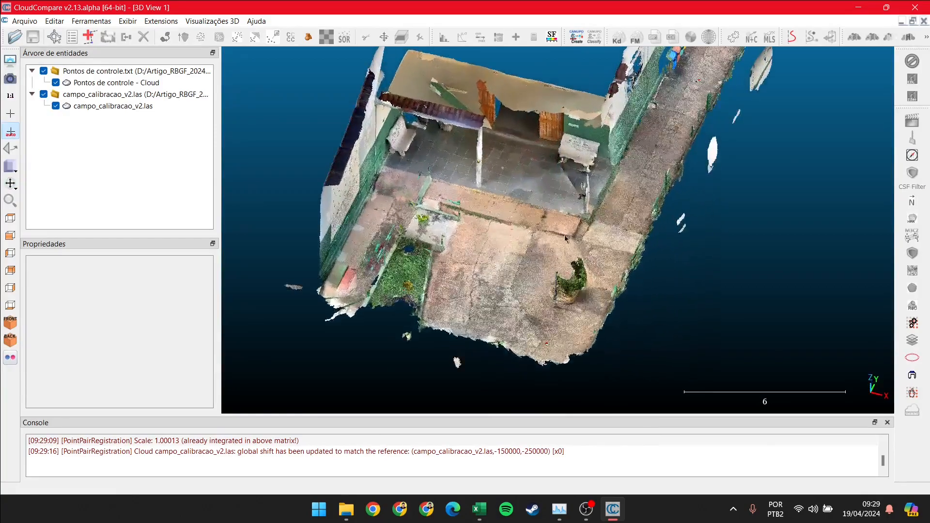
left_click_drag(477, 342, 432, 232)
left_click_drag(412, 284, 415, 293)
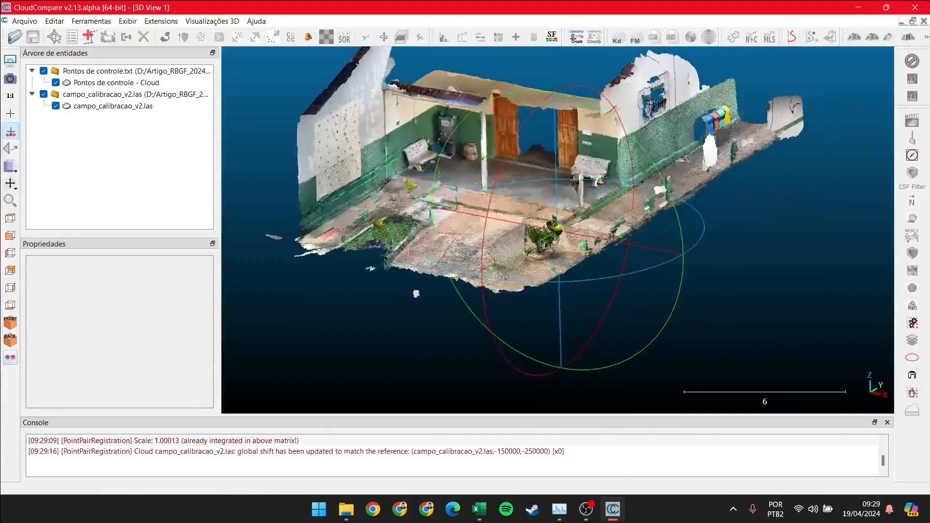
Save the registered scan as campo_calibracao_v2_REF.las in the IPHONE LiDAR folder, using LAS version 1.2, point format 2 and the original scale
left_click(23, 22)
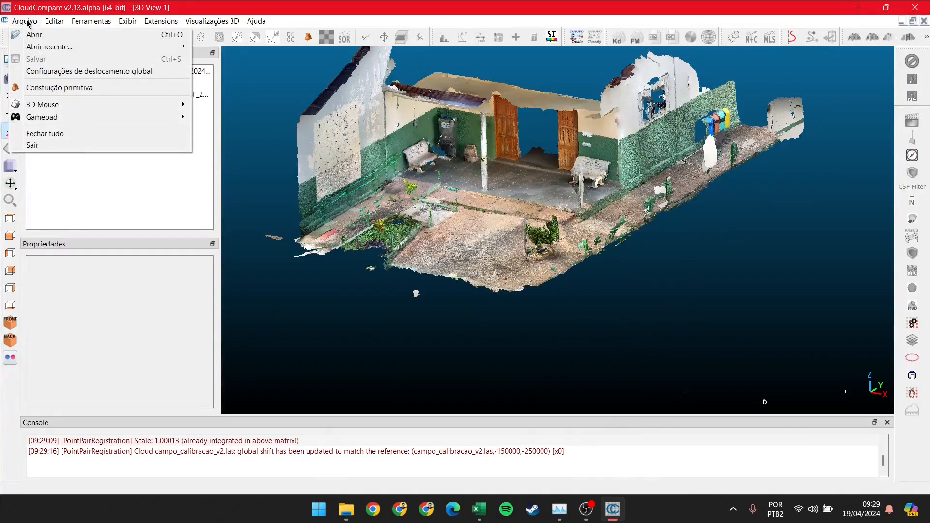
left_click(27, 22)
left_click(31, 21)
left_click(44, 59)
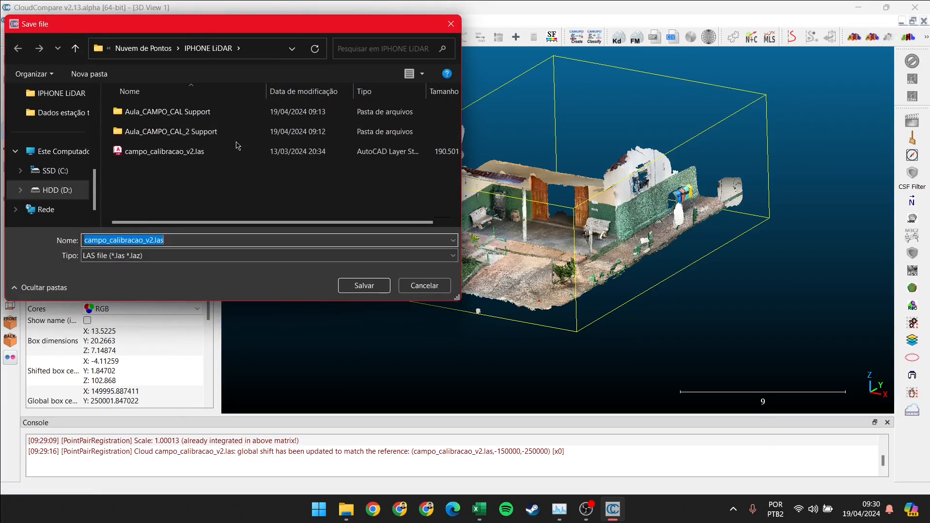
left_click(153, 240)
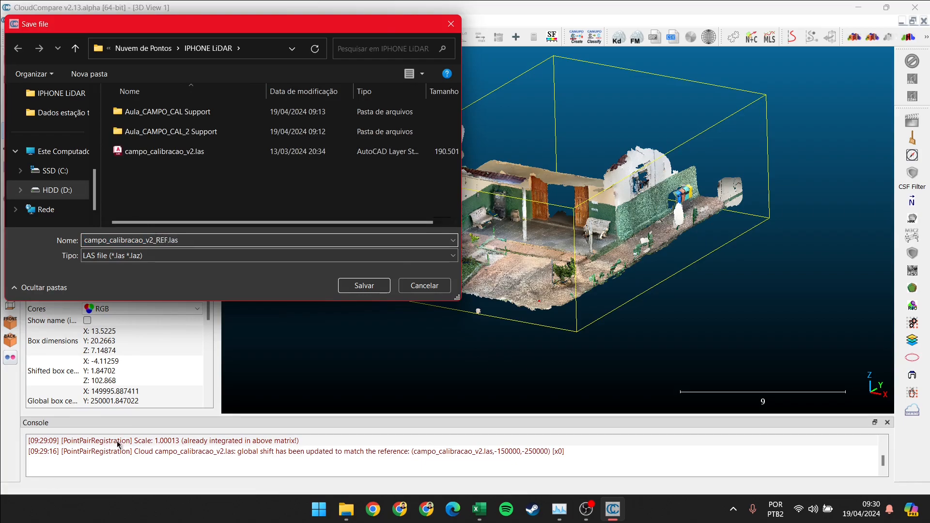
left_click(140, 256)
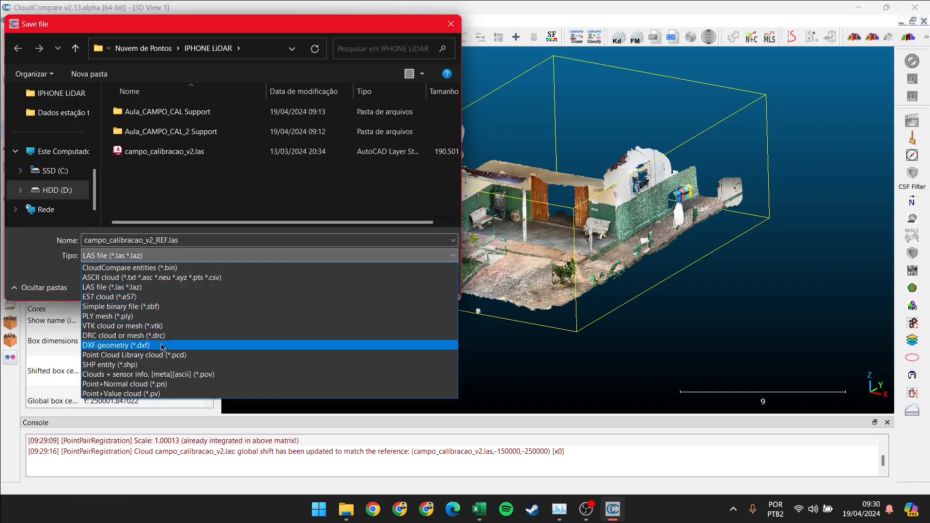
left_click(48, 275)
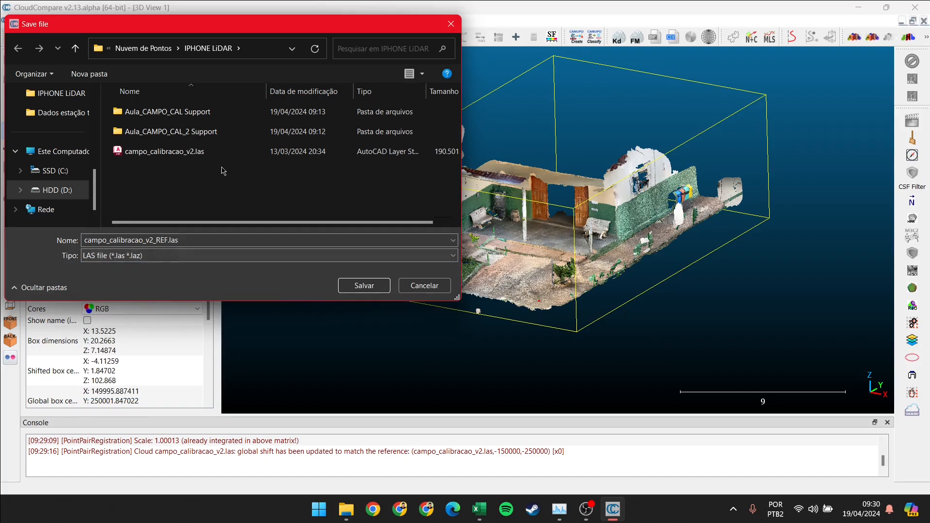
left_click(364, 285)
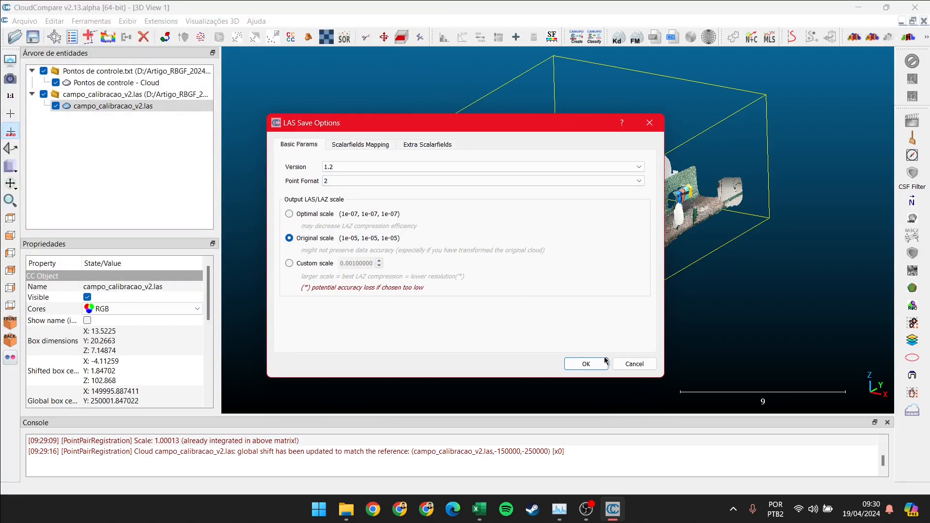
left_click(586, 363)
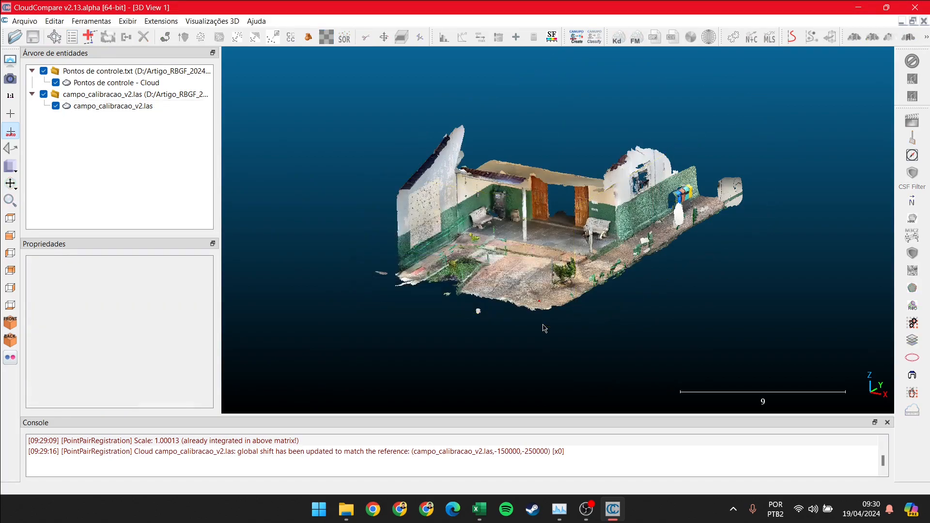
Quit CloudCompare and bring up the IPHONE LiDAR folder in a maximized File Explorer window
right_click_drag(618, 226, 607, 242)
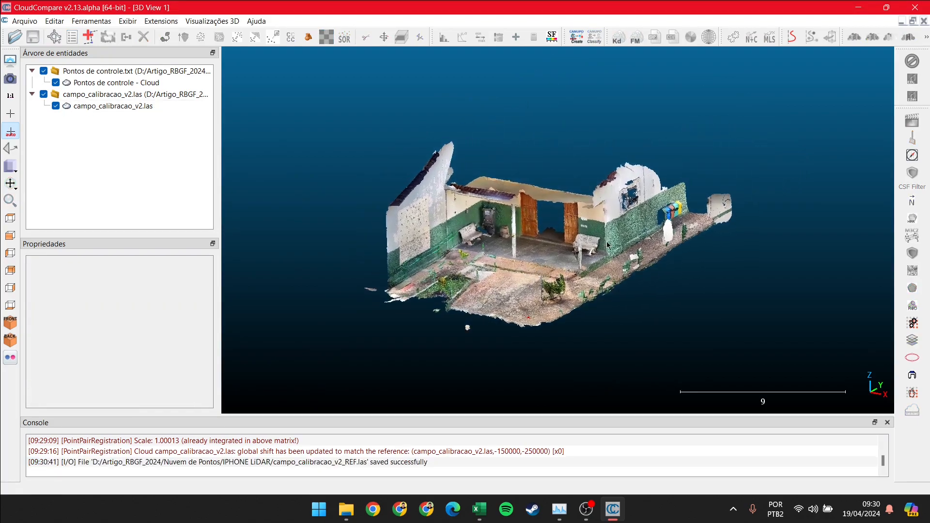
left_click(920, 7)
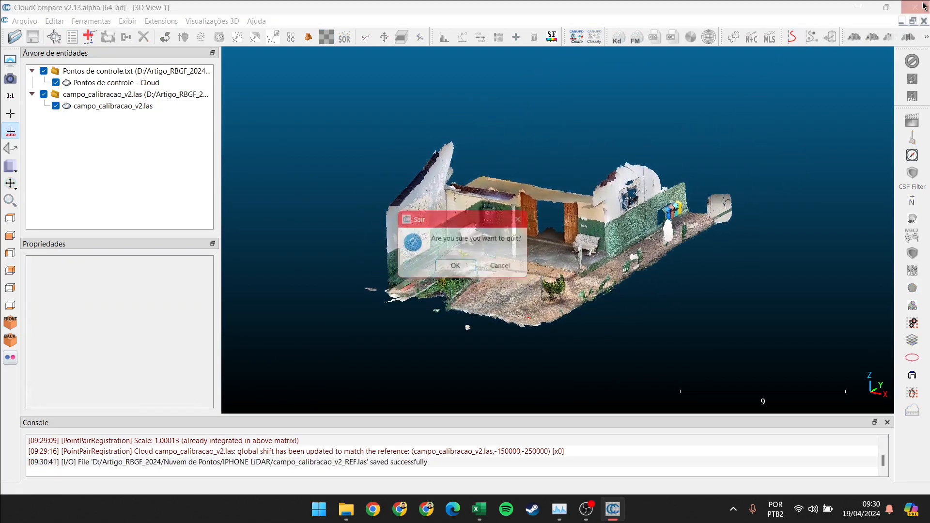
left_click(462, 268)
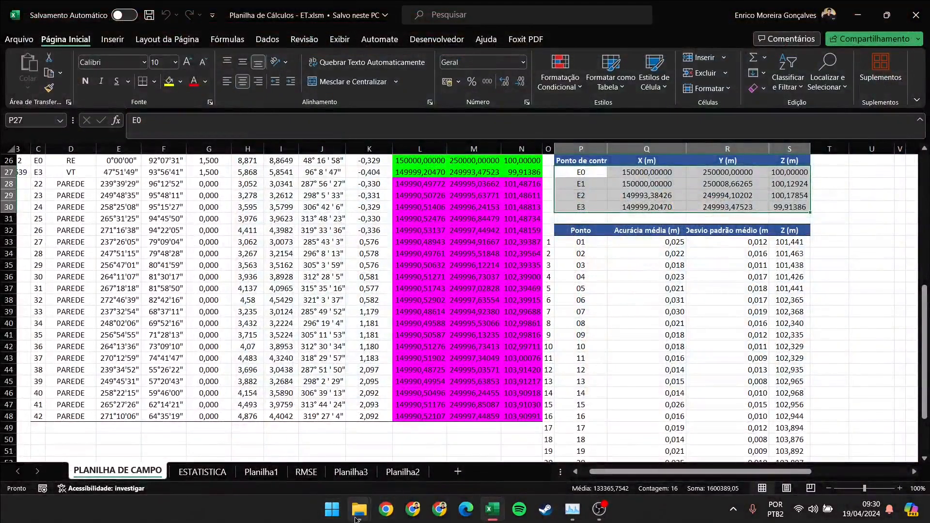
mouse_move(359, 509)
left_click(286, 441)
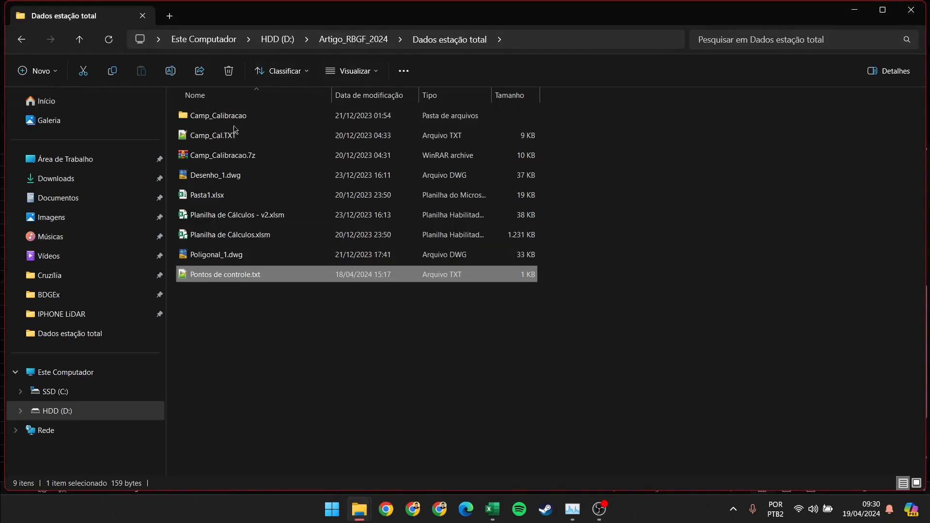
left_click(342, 48)
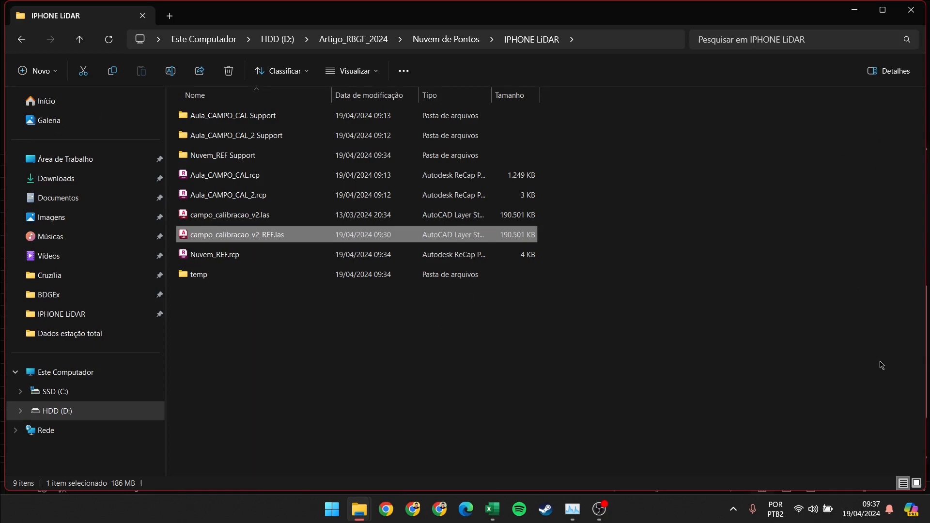
left_click(882, 10)
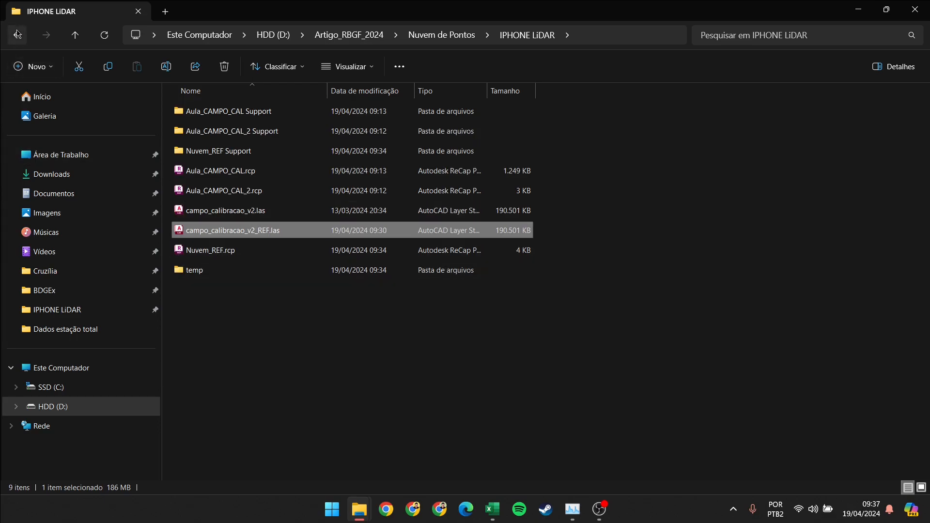
Switch to the Excel workbook and examine the total station coordinates and numbered wall targets on the PLANILHA DE CAMPO sheet
left_click(477, 377)
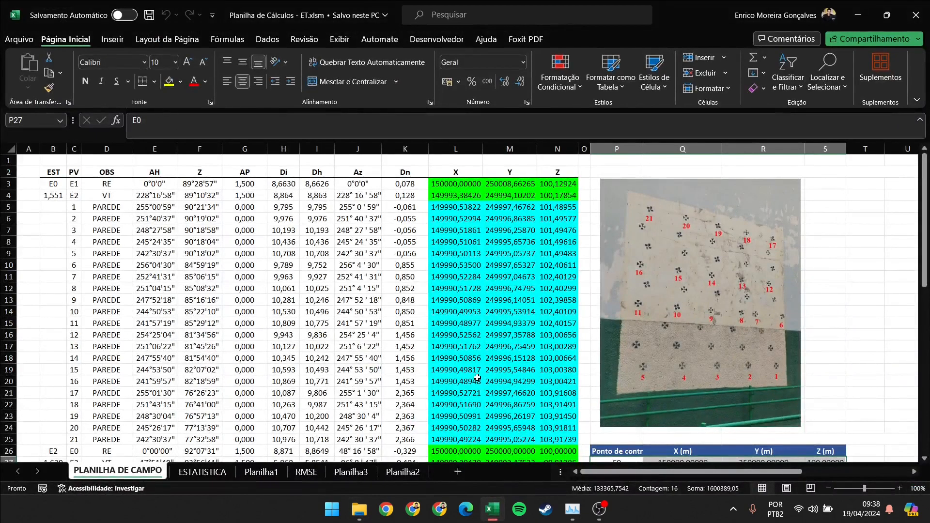
scroll(489, 328, "down", 2)
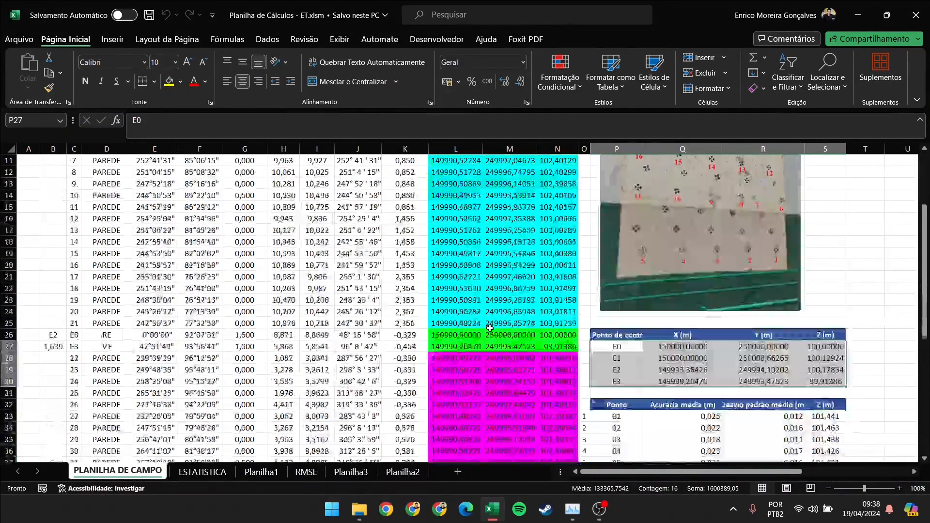
scroll(490, 328, "up", 2)
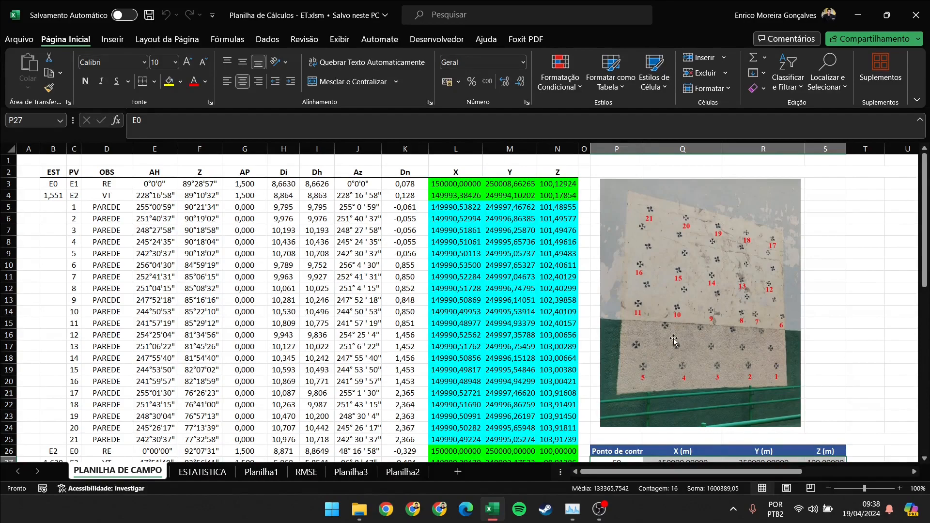
scroll(661, 334, "down", 3)
scroll(601, 329, "up", 3)
Review the mean, maximum and minimum XYZ discrepancies between total station and point cloud on the ESTATISTICA sheet
left_click(206, 473)
scroll(261, 305, "up", 3)
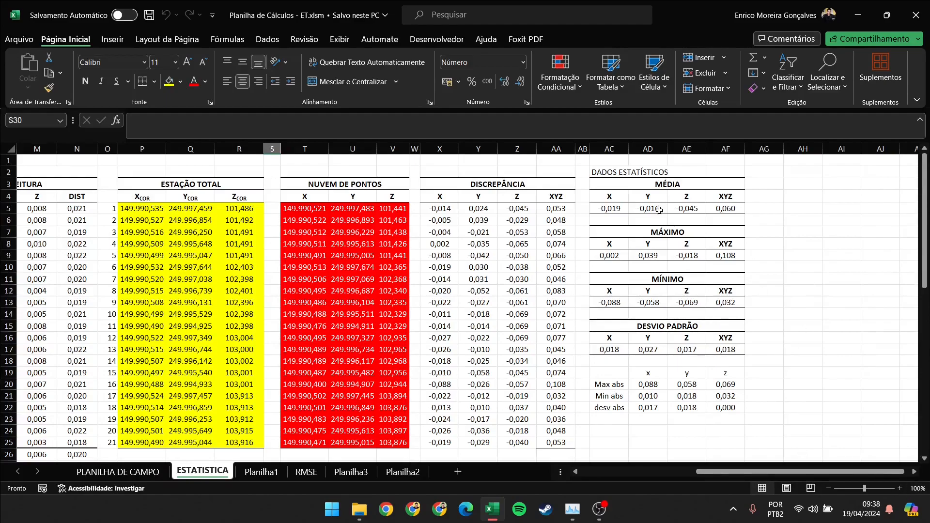
left_click(724, 211)
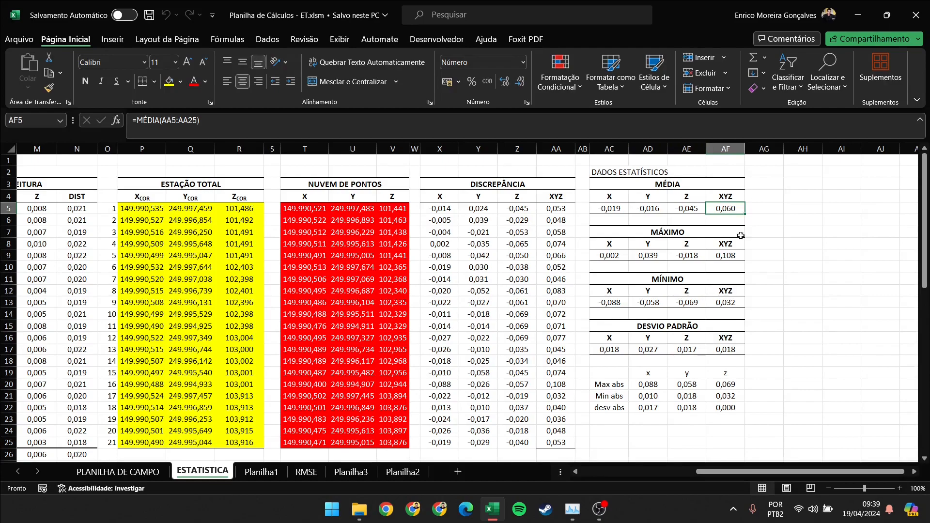
left_click(727, 257)
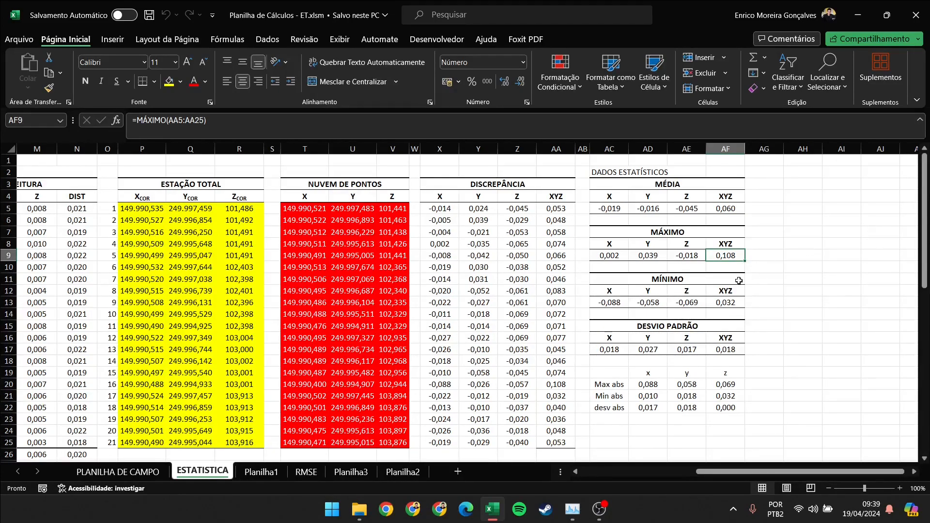
left_click(725, 303)
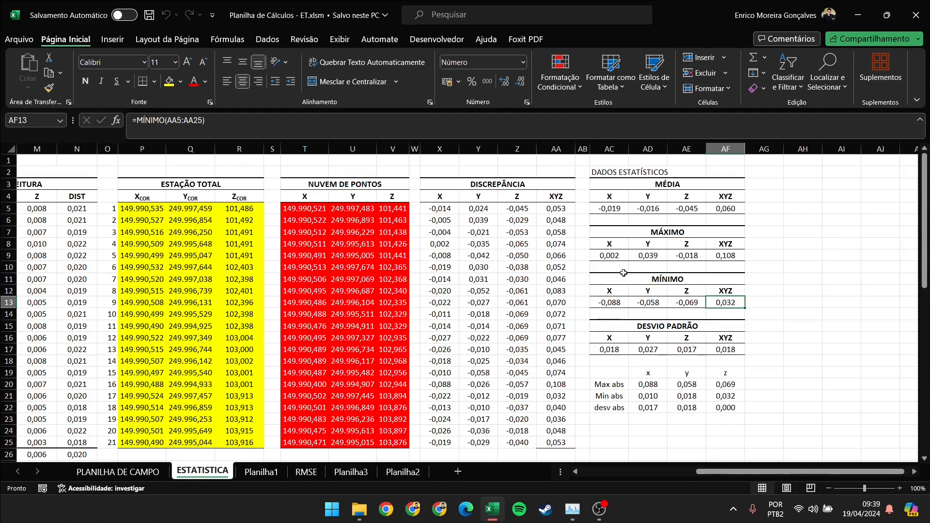
scroll(724, 340, "down", 1)
scroll(727, 291, "up", 1)
Minimize the workbook and launch AutoCAD 2023 to work with the Campo_Calibracao_ET drawing
left_click(857, 16)
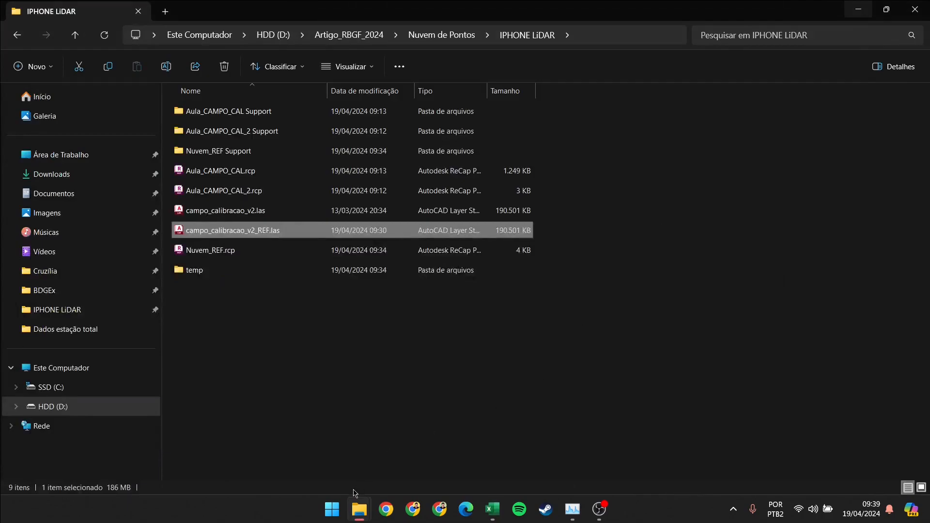
left_click(332, 509)
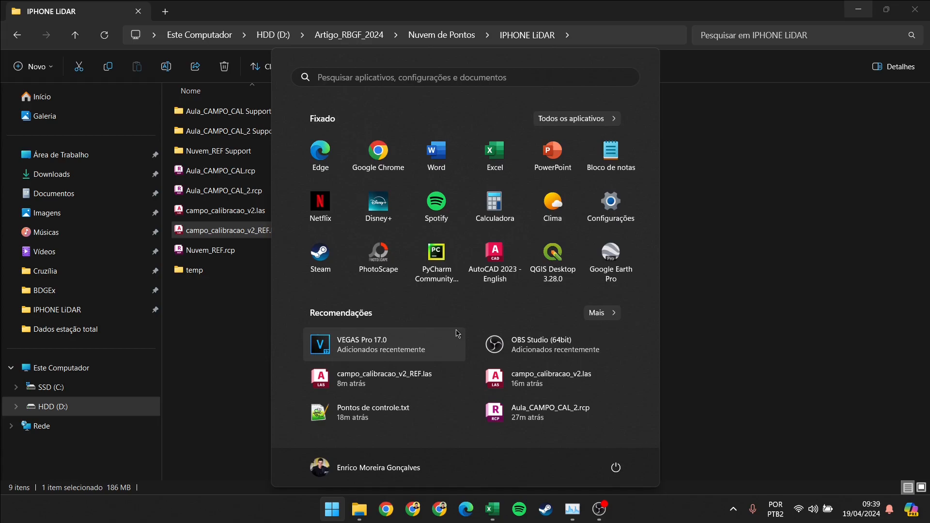
left_click(492, 274)
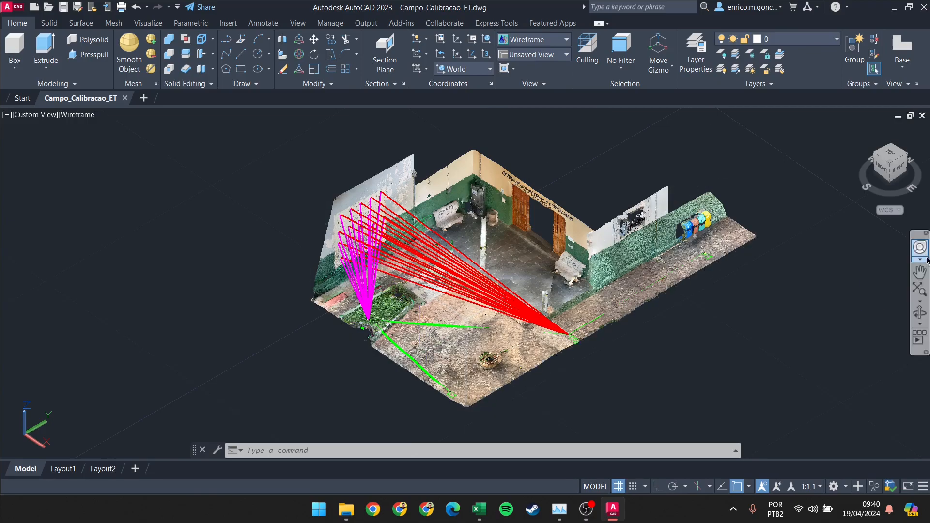
Examine how the survey sight lines from the ground stations to the wall targets fit the point cloud in the Campo_Calibracao_ET drawing
left_click(919, 273)
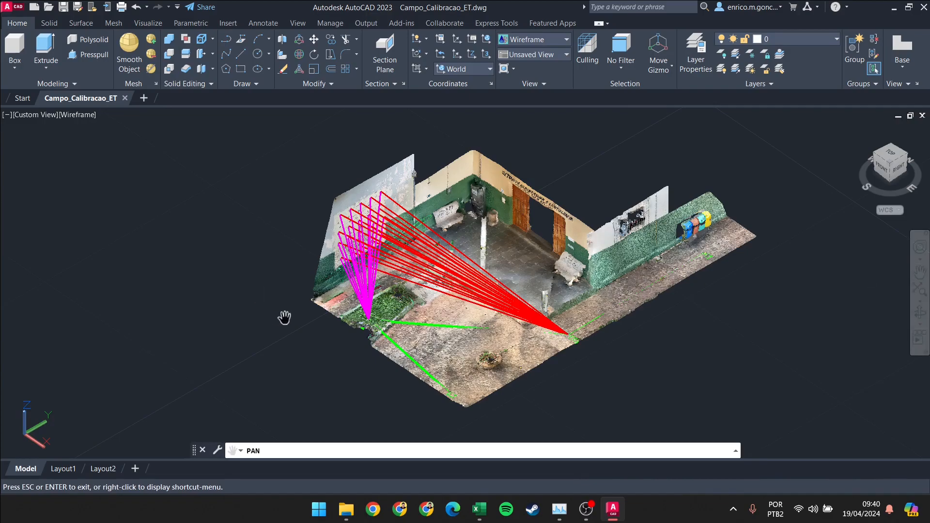
scroll(295, 317, "up", 1)
scroll(378, 305, "up", 1)
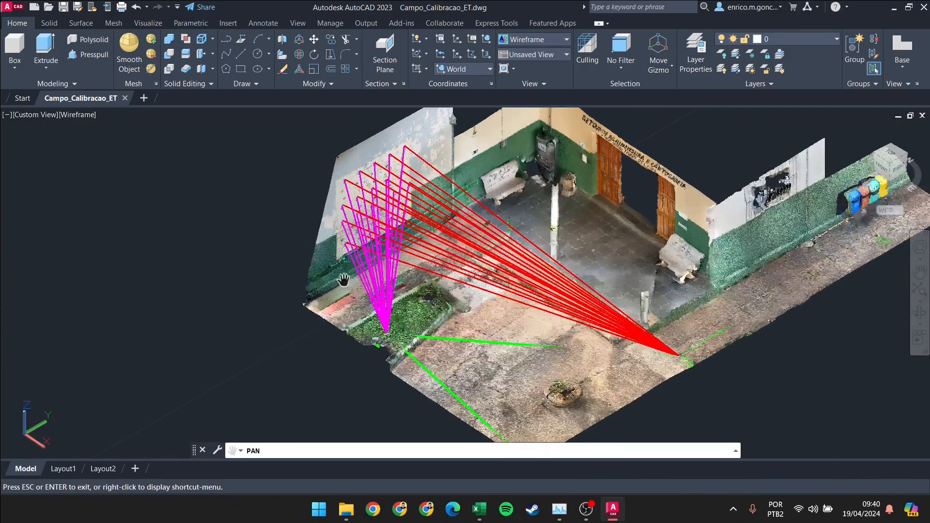
scroll(479, 262, "up", 2)
scroll(494, 241, "down", 4)
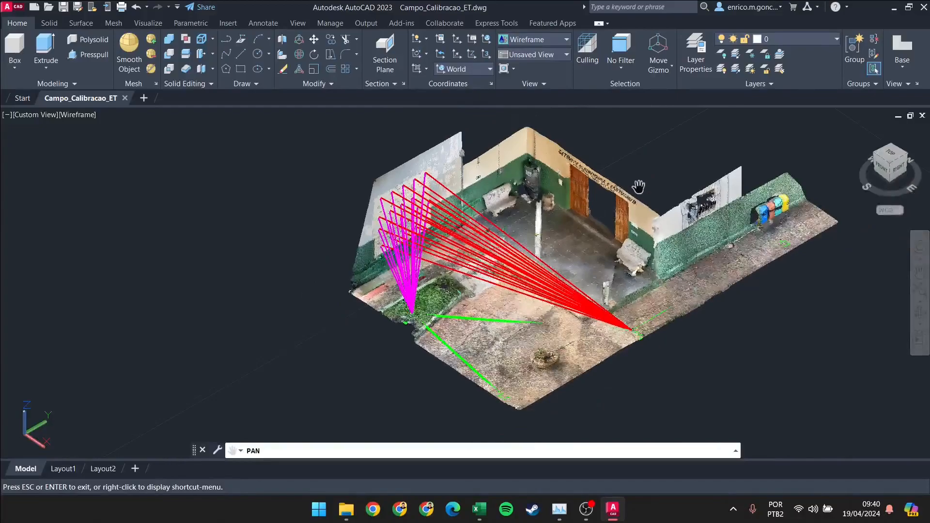
scroll(422, 290, "up", 1)
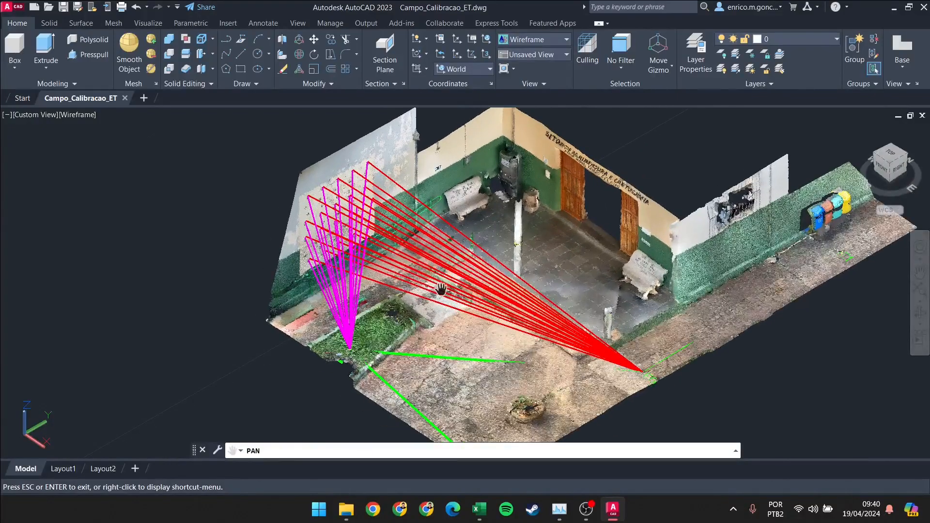
scroll(397, 305, "up", 1)
left_click_drag(403, 301, 373, 267)
scroll(283, 242, "up", 2)
scroll(379, 257, "down", 2)
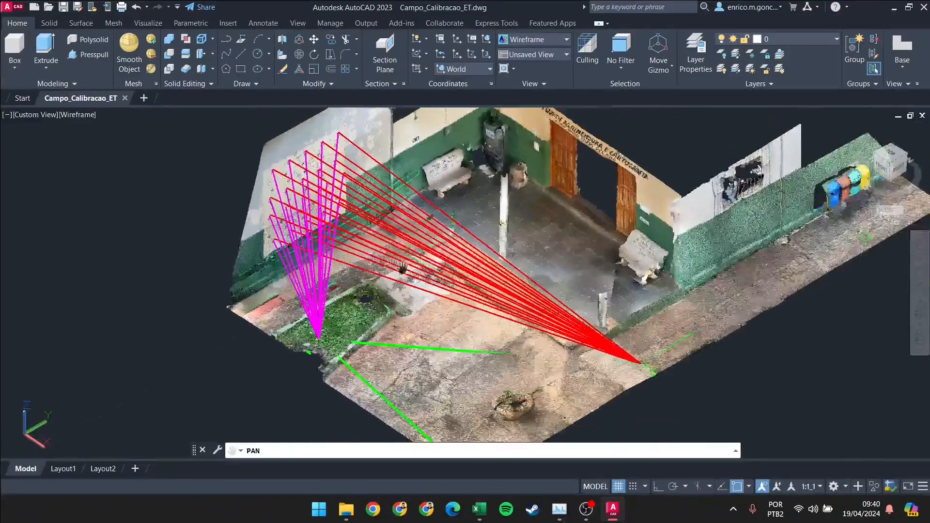
scroll(544, 315, "up", 1)
scroll(692, 301, "down", 2)
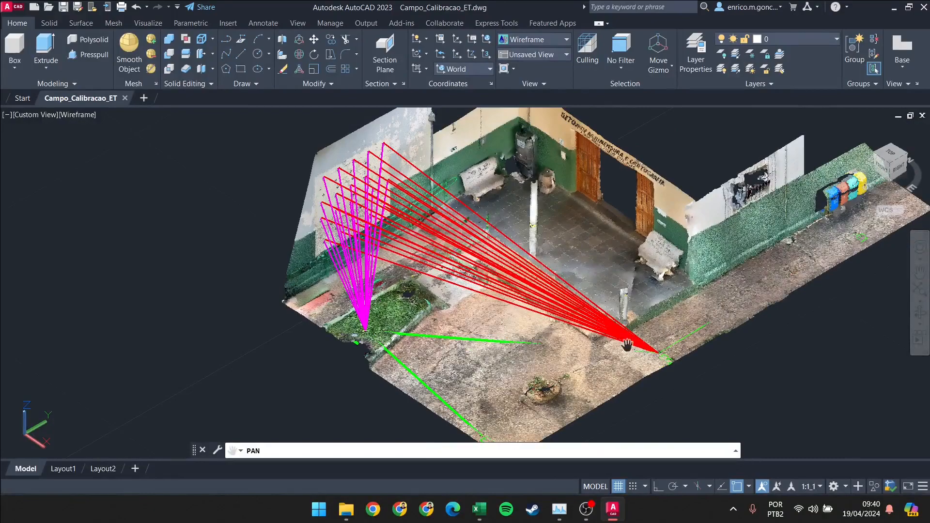
left_click_drag(379, 331, 342, 293)
scroll(329, 306, "up", 1)
scroll(455, 306, "up", 1)
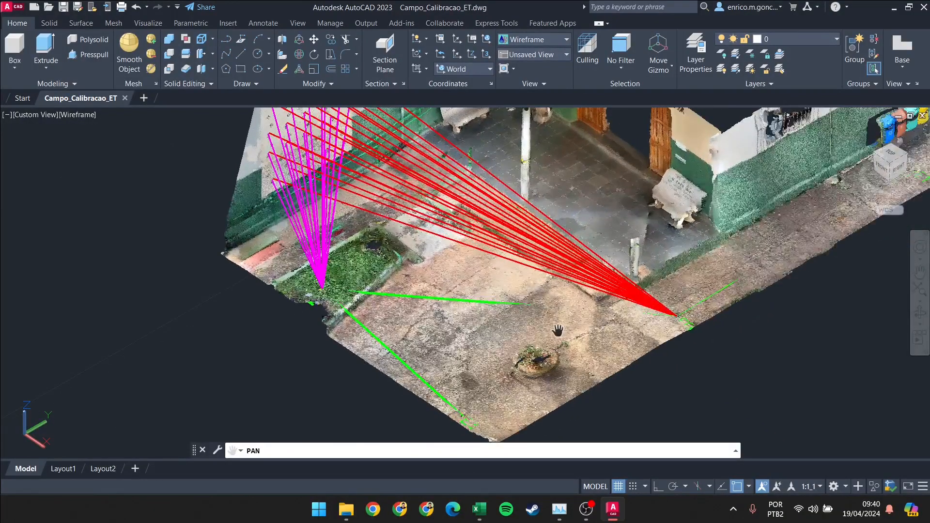
Examine up close where the magenta and red sight lines meet the targets on the calibration wall
scroll(558, 330, "down", 1)
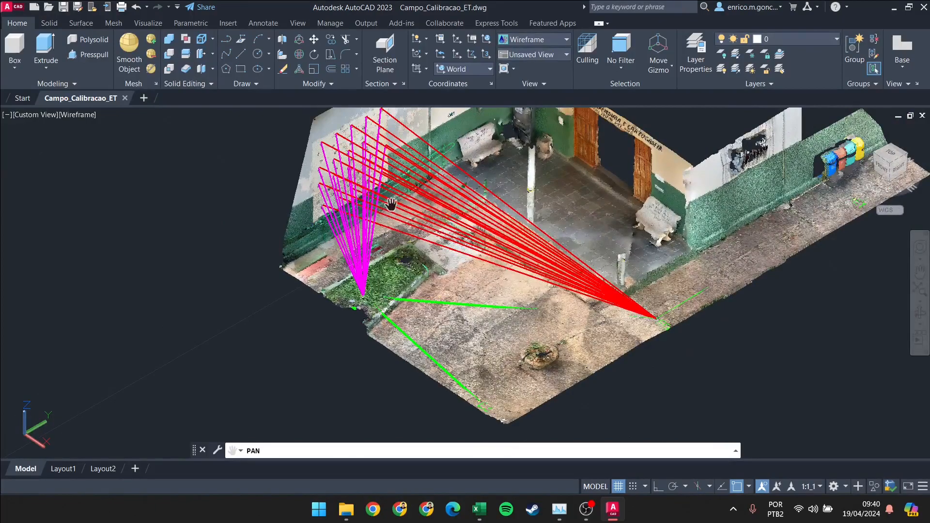
scroll(388, 171, "up", 1)
left_click_drag(354, 139, 371, 161)
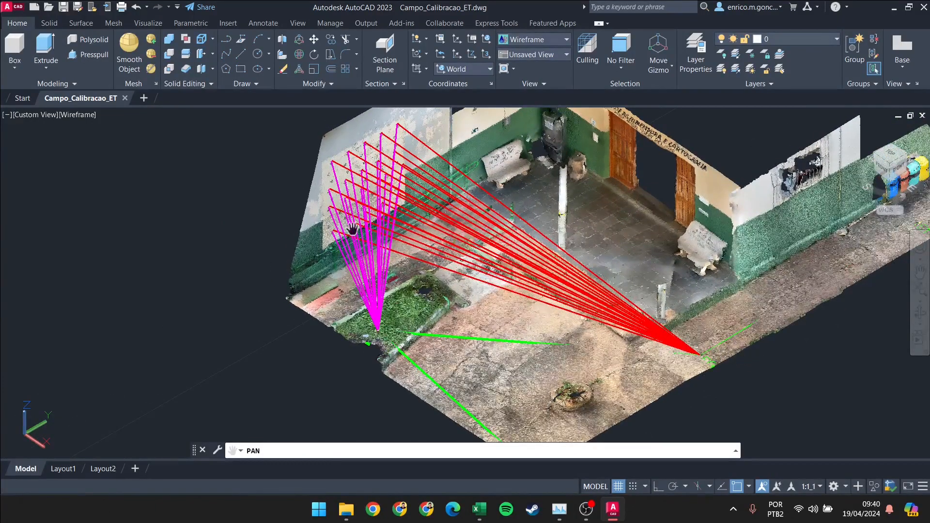
scroll(352, 228, "up", 5)
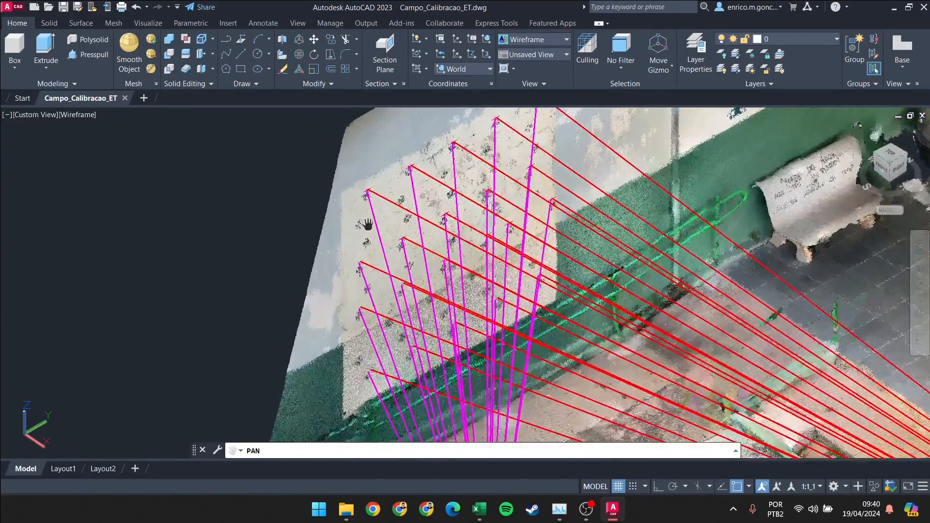
scroll(384, 230, "down", 1)
left_click_drag(393, 252, 371, 253)
scroll(371, 253, "up", 2)
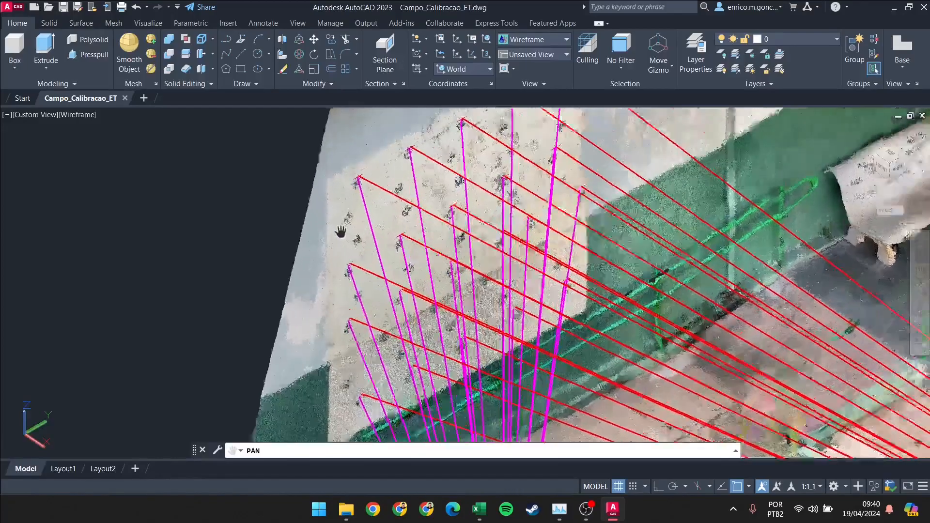
Orbit around the calibration wall to inspect the sight line endpoints against the point cloud targets from oblique and frontal angles
left_click(922, 317)
left_click_drag(678, 281, 557, 231)
scroll(385, 196, "up", 1)
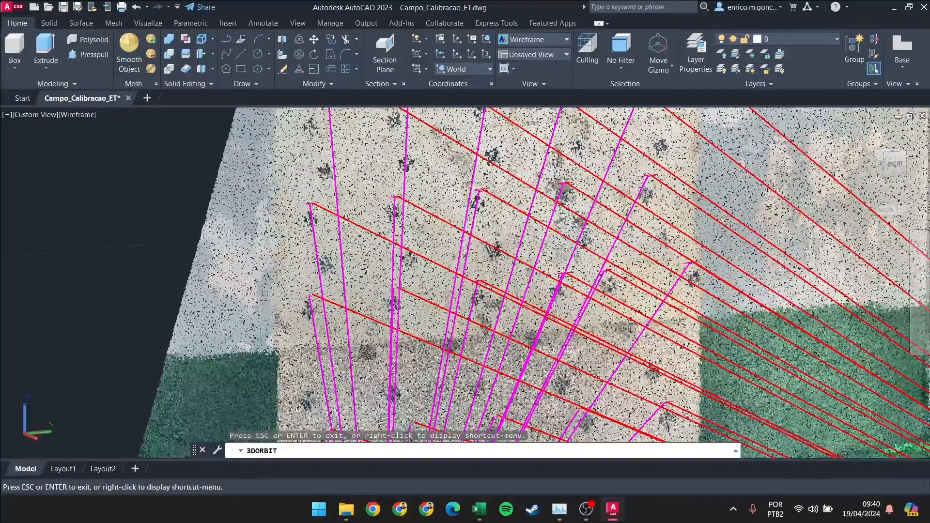
left_click_drag(396, 225, 524, 245)
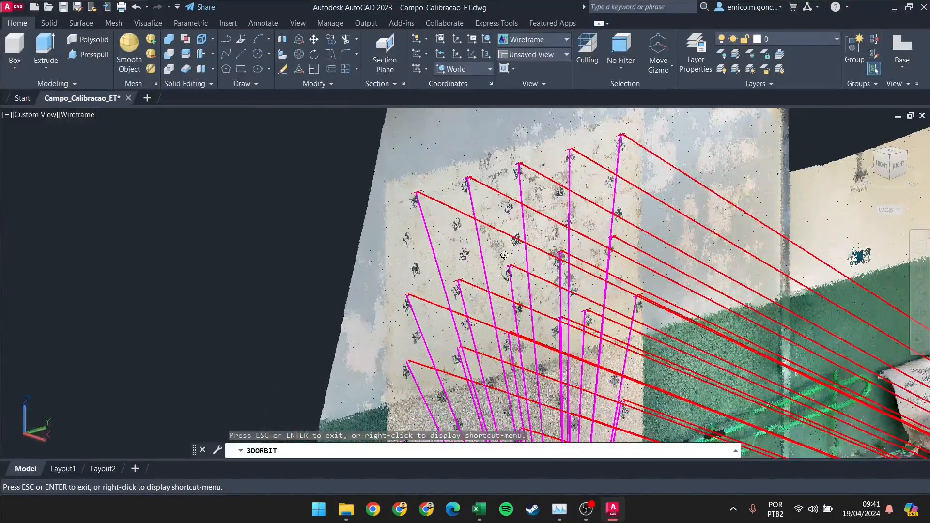
left_click_drag(501, 293, 495, 385)
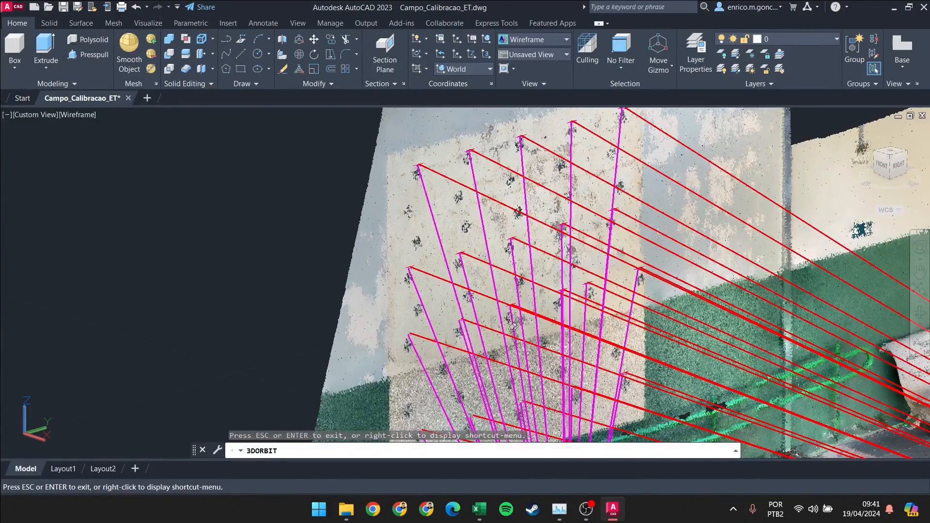
left_click_drag(457, 324, 498, 172)
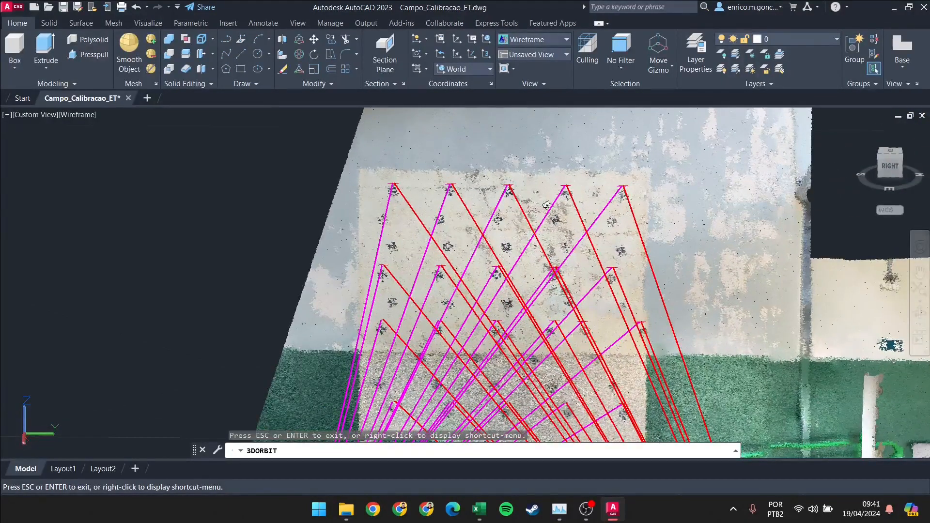
scroll(529, 308, "up", 2)
left_click_drag(538, 295, 615, 319)
scroll(508, 324, "down", 2)
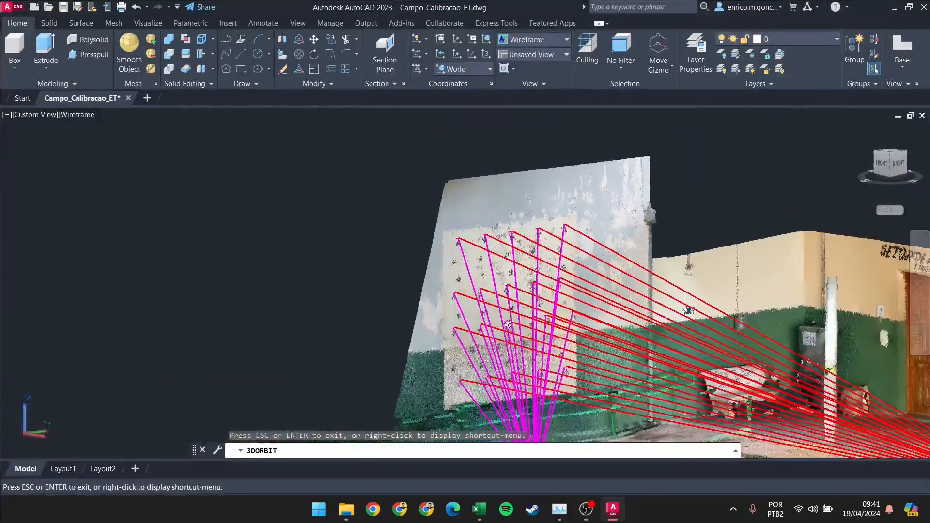
Review the whole courtyard point cloud together with both stations' sight lines from an overall 3D perspective
left_click(480, 507)
left_click_drag(518, 256, 531, 242)
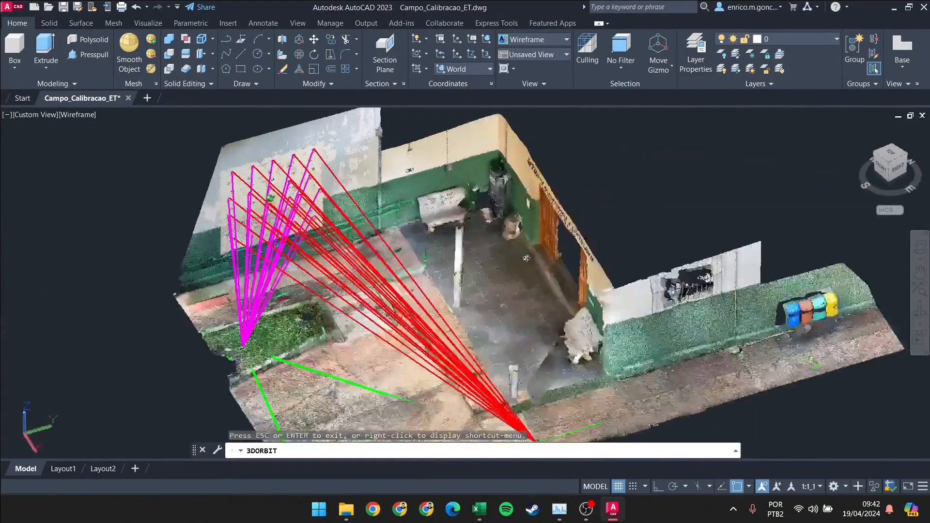
scroll(527, 276, "down", 2)
left_click_drag(527, 281, 560, 277)
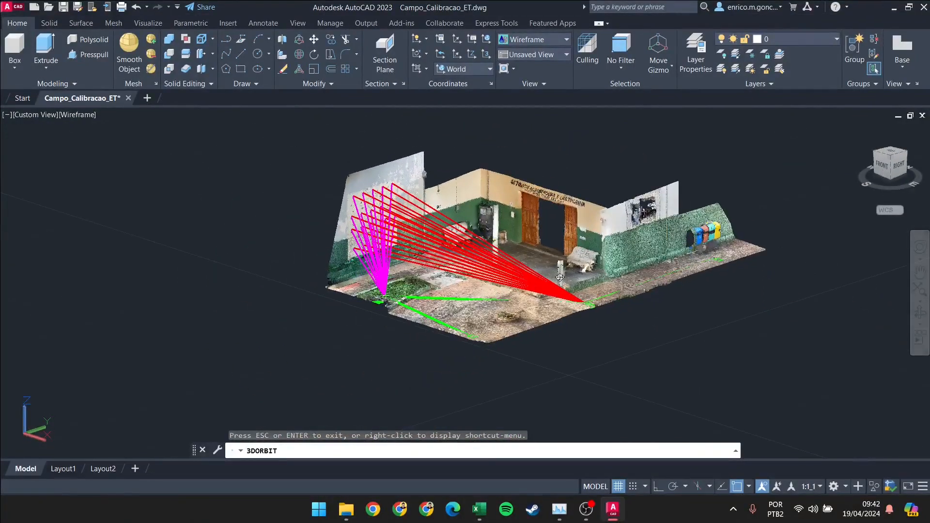